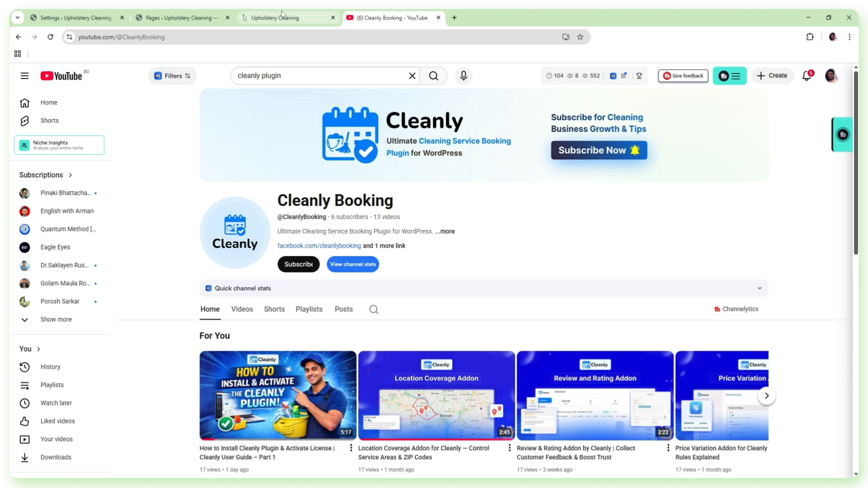
Examine the cleaning site's homepage service sections and the list of existing WordPress pages
click(285, 19)
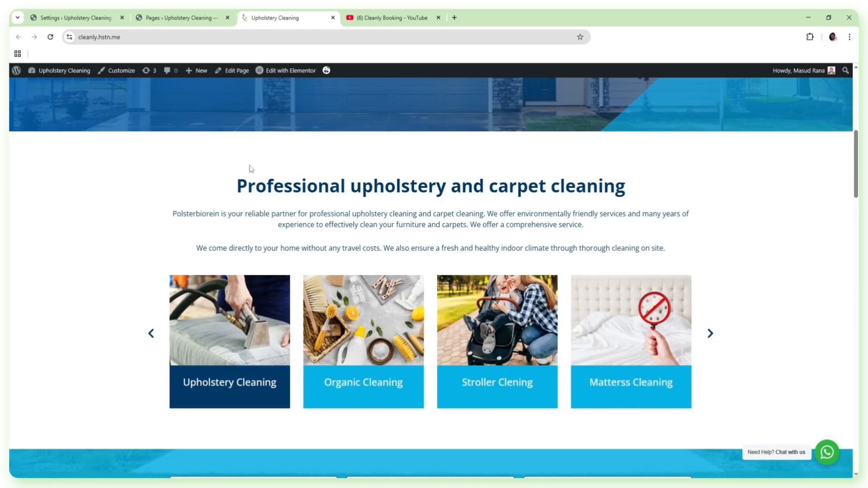
scroll(251, 168, down, 3)
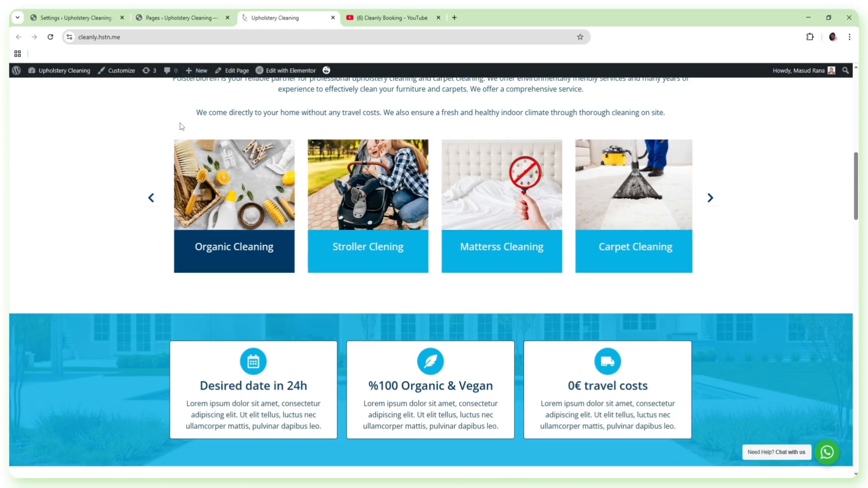
click(176, 18)
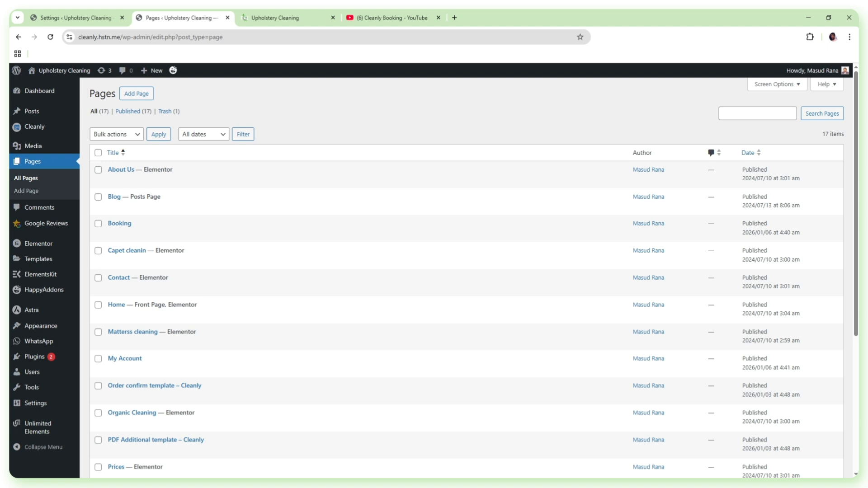
scroll(261, 189, down, 1)
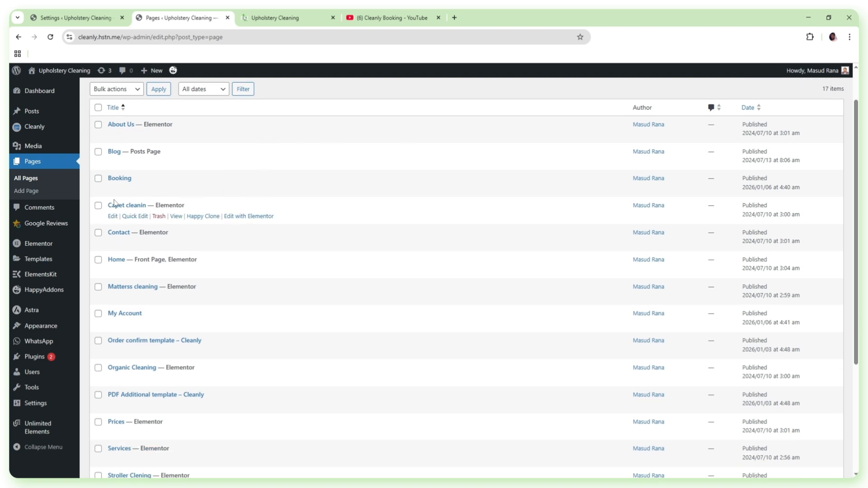
scroll(115, 185, up, 1)
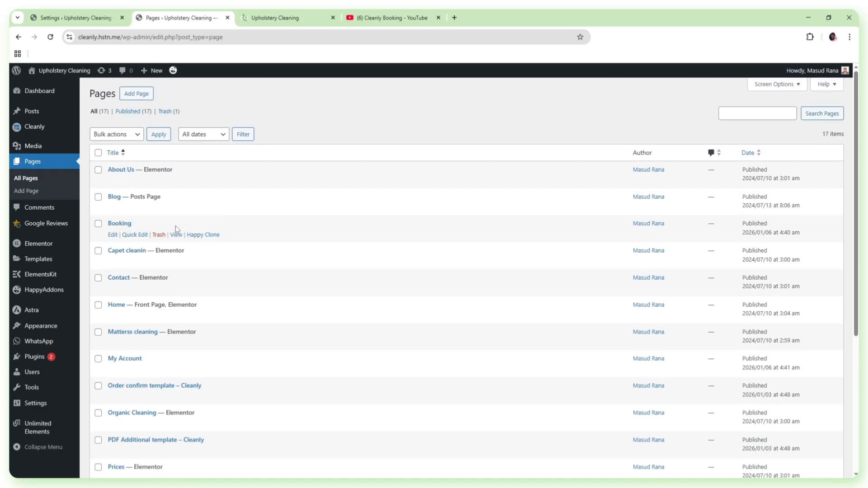
scroll(176, 229, down, 1)
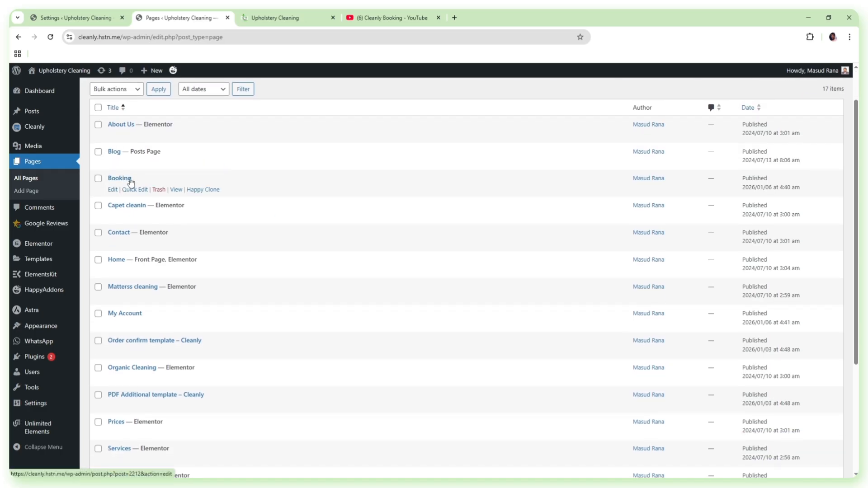
scroll(131, 182, down, 1)
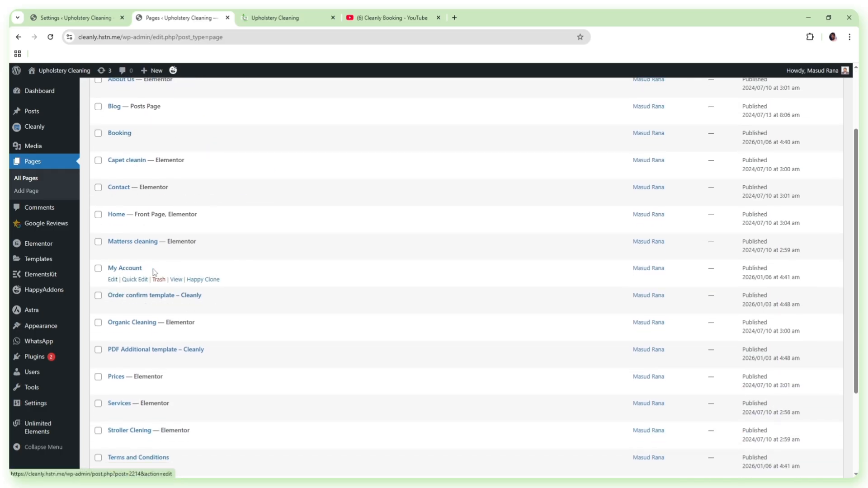
scroll(154, 271, down, 1)
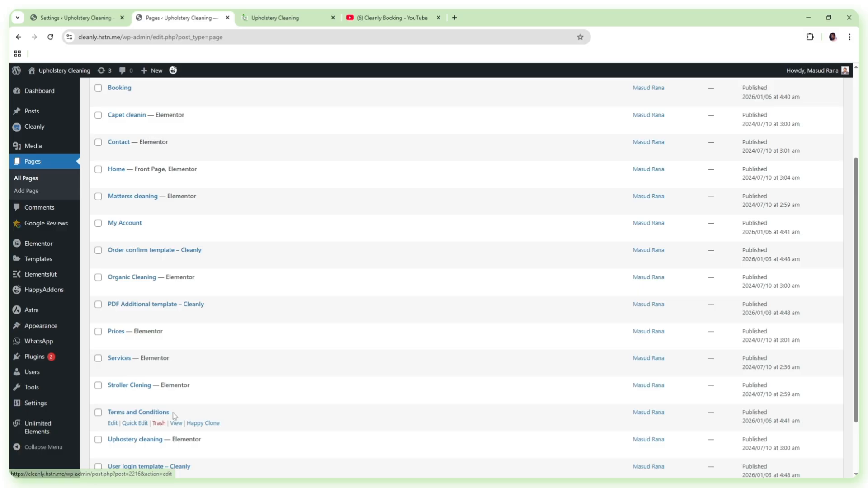
scroll(351, 145, up, 3)
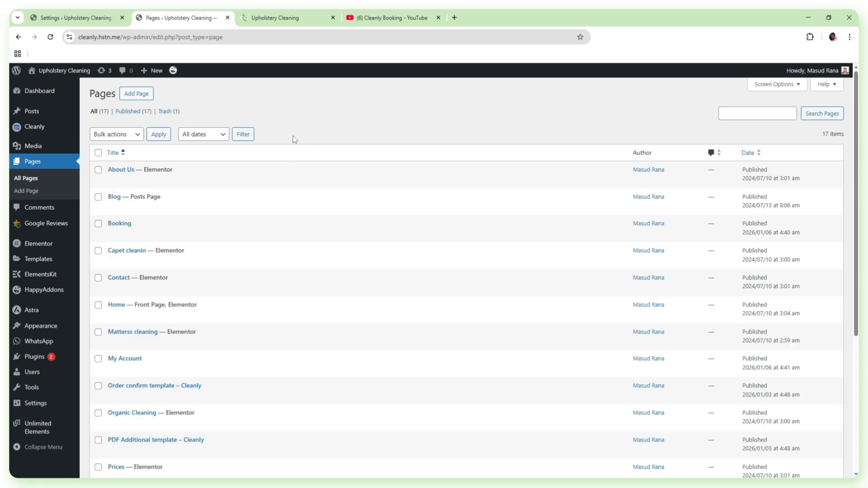
Open the Booking page for editing and insert the Cleanly Single block, searching the blocks for "cleanly"
mouse_move(121, 231)
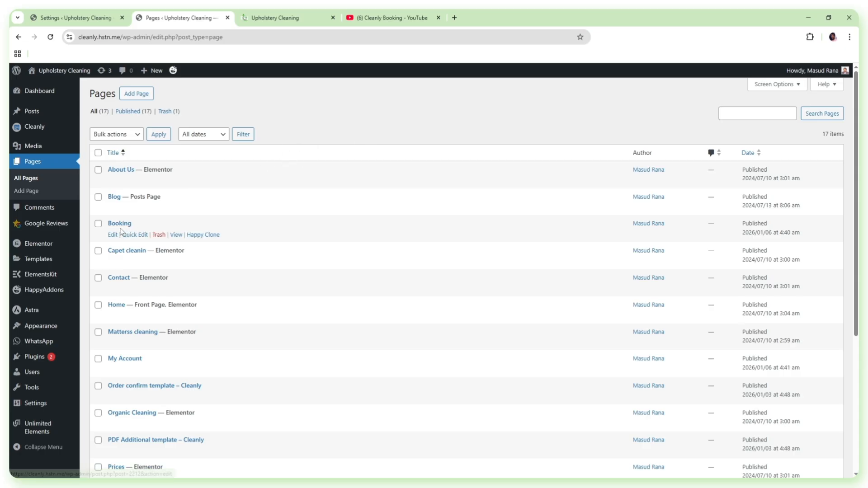
click(112, 235)
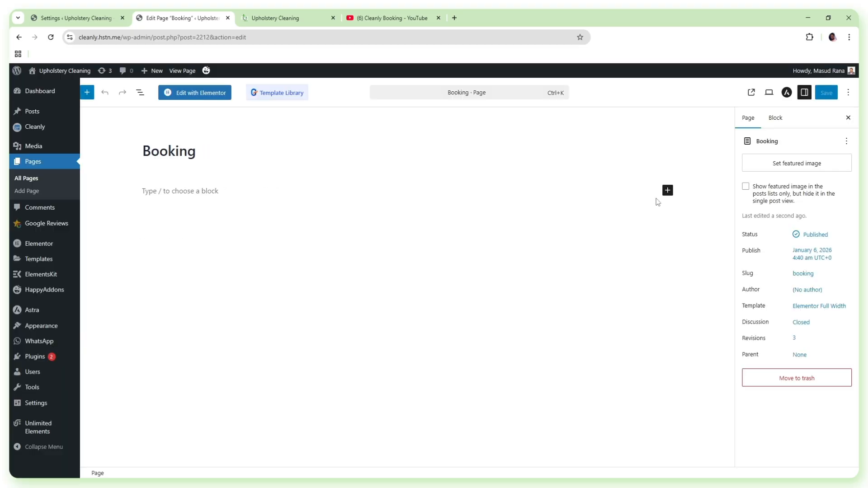
click(667, 192)
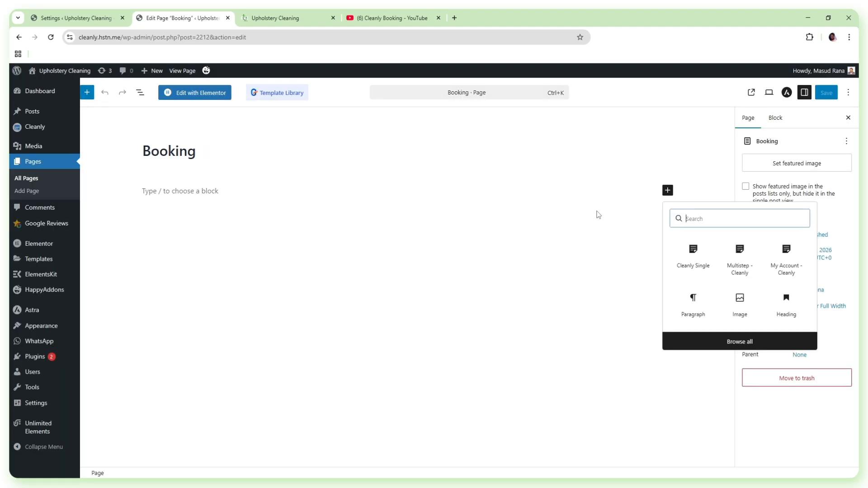
text(clean)
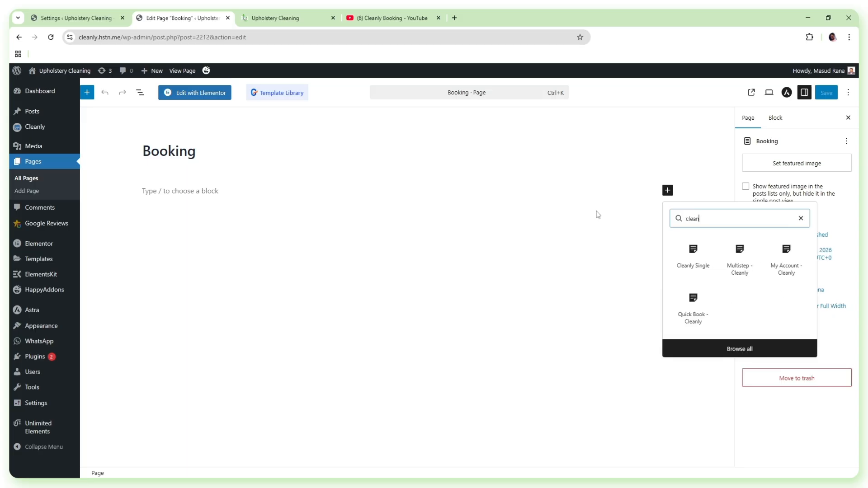
text(ly)
click(695, 257)
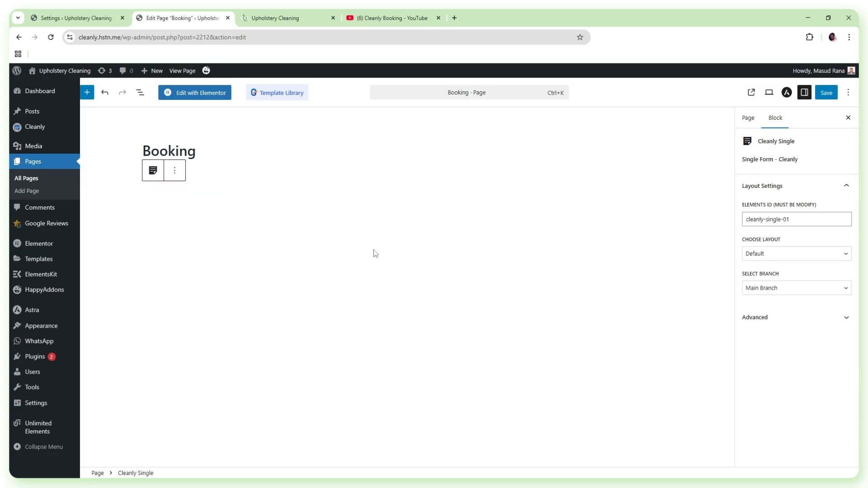
Check the inserted booking form in the editor and save the Booking page
scroll(203, 278, down, 4)
scroll(203, 280, down, 4)
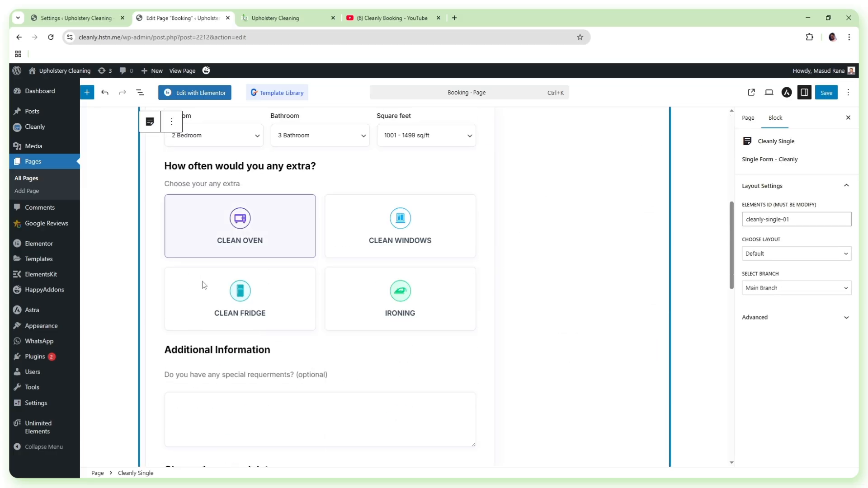
scroll(201, 285, up, 5)
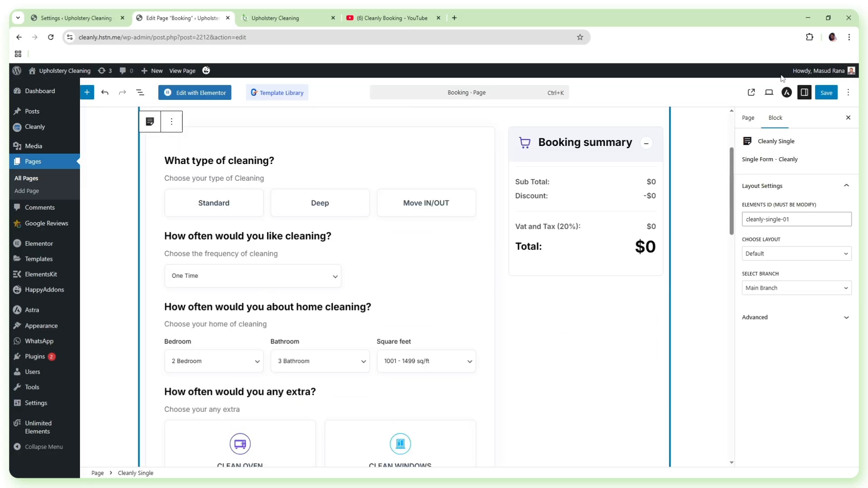
click(826, 95)
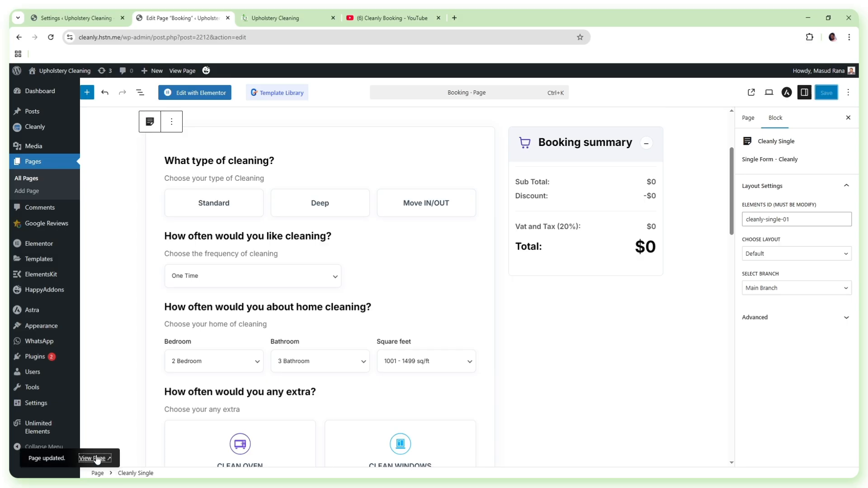
View the published Booking page and examine the booking form and its booking summary
click(93, 459)
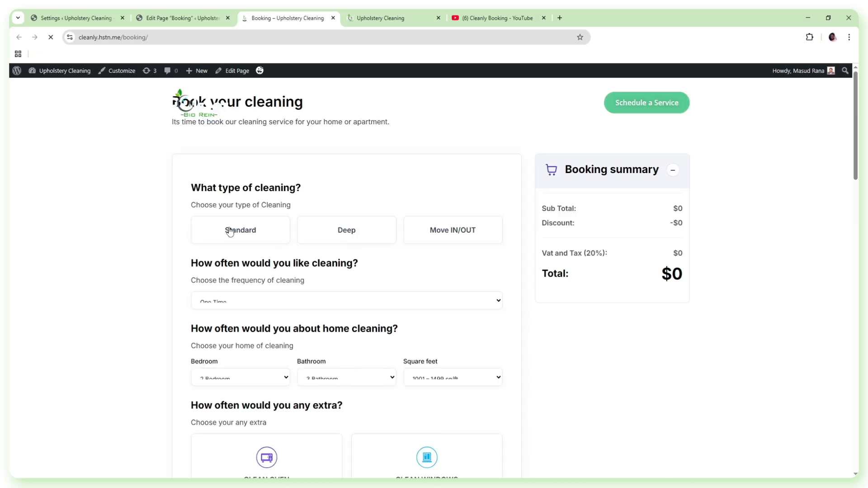
scroll(333, 188, down, 9)
scroll(315, 249, up, 5)
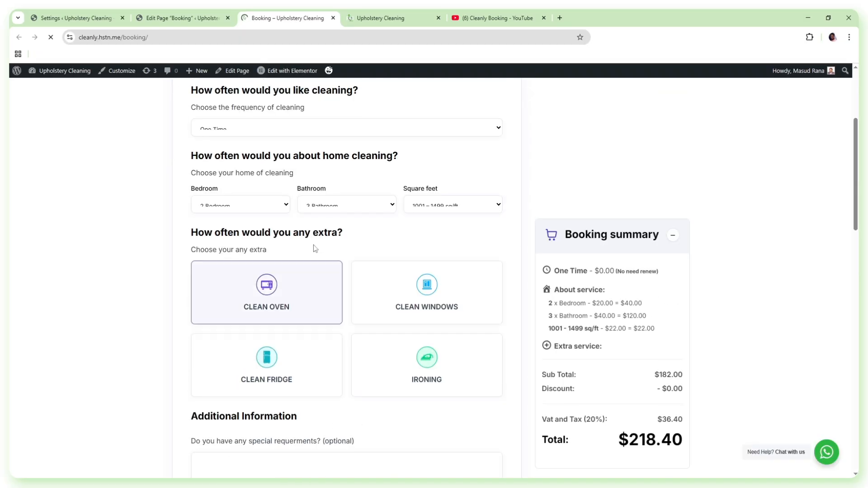
scroll(315, 249, up, 4)
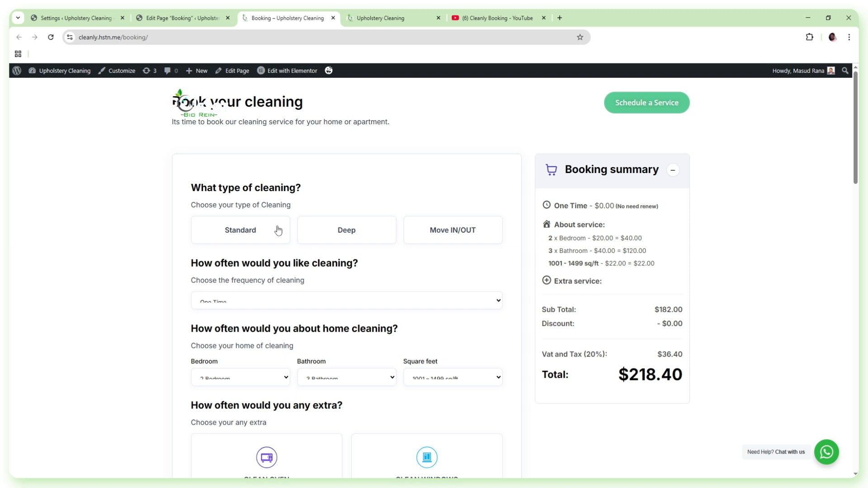
In the Cleanly display settings, show the single form on the Booking page with position "No content only form" and choose the Default design
click(108, 18)
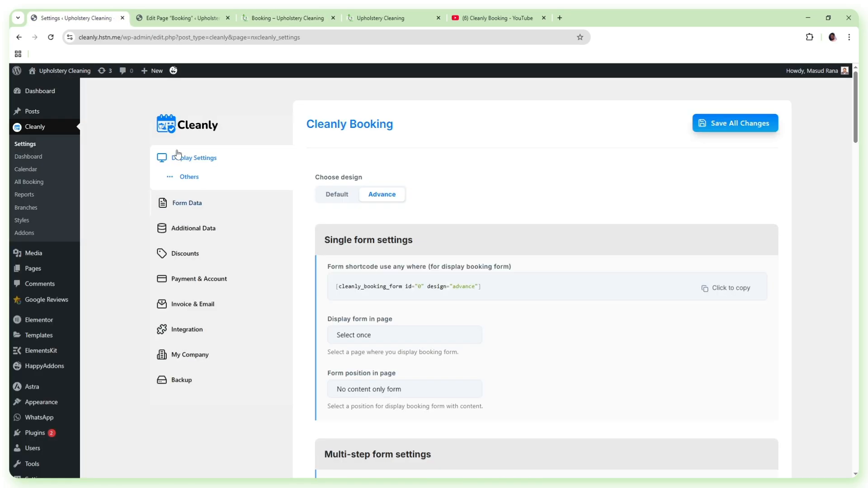
scroll(418, 166, down, 2)
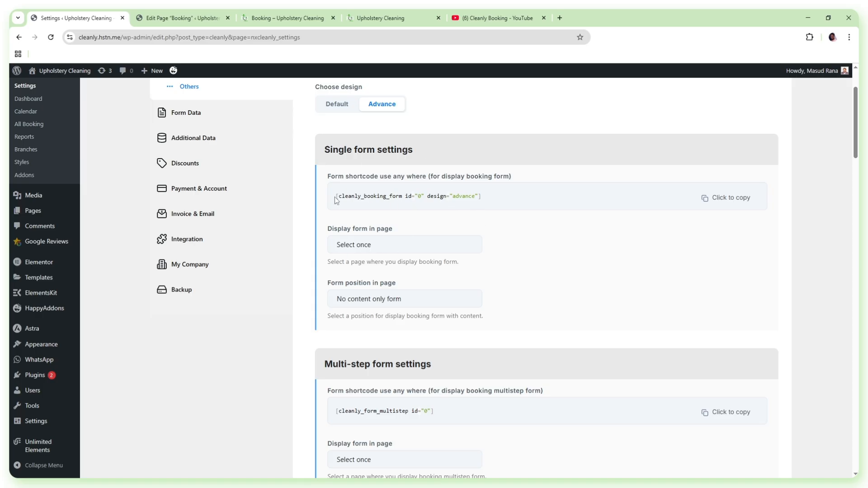
drag(344, 195, 499, 202)
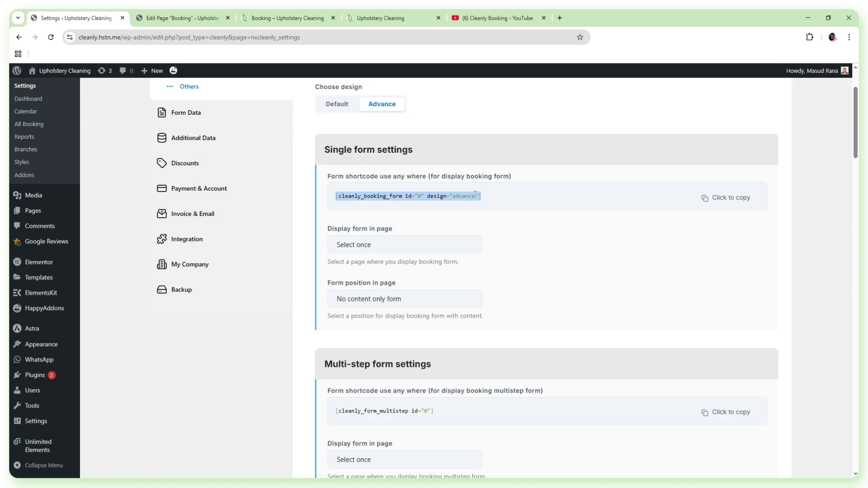
click(376, 251)
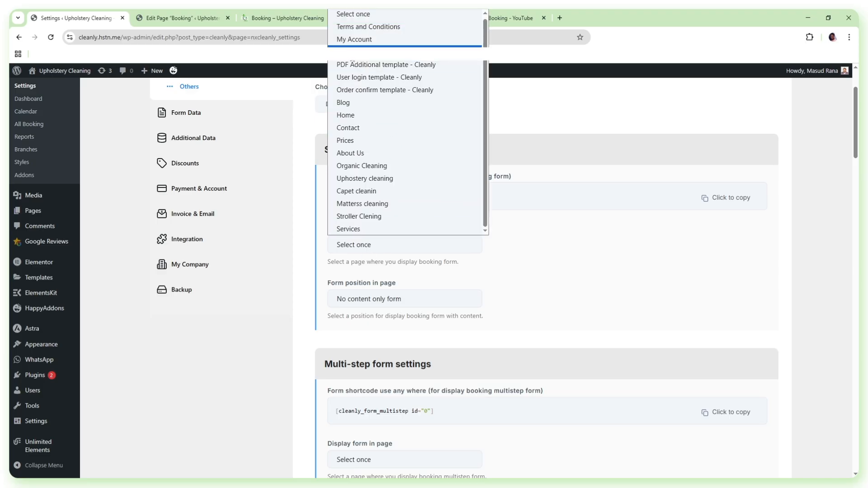
click(352, 53)
click(387, 301)
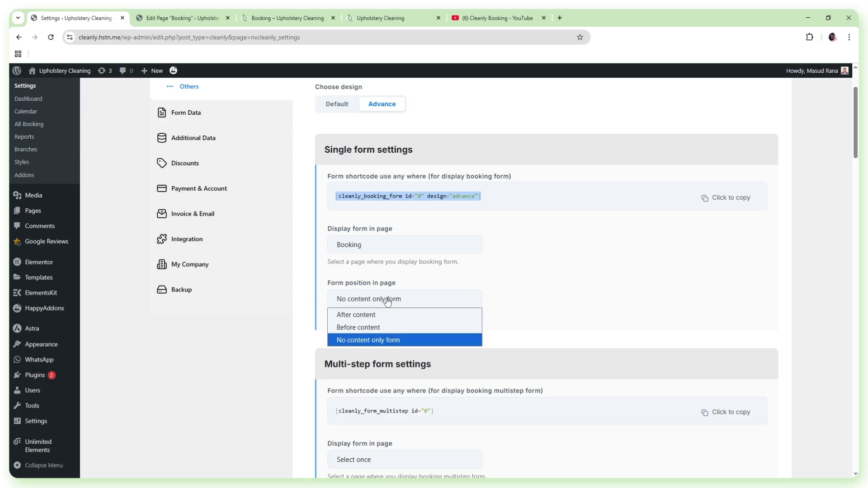
click(389, 340)
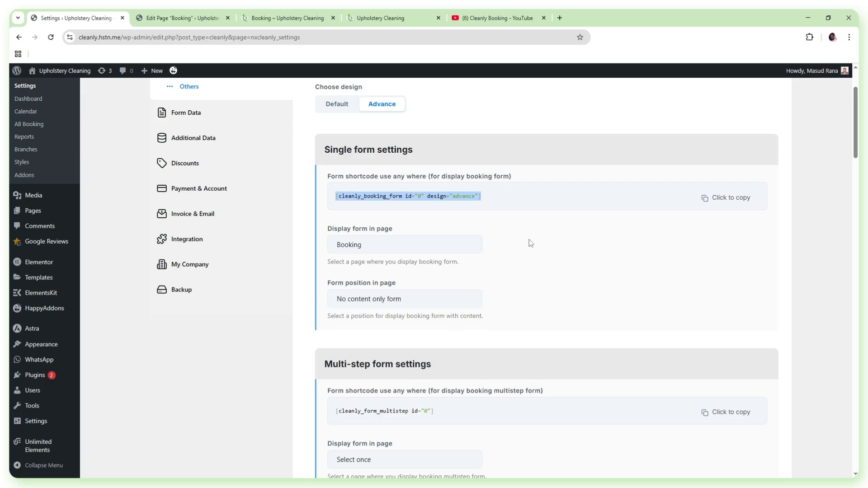
scroll(528, 242, up, 2)
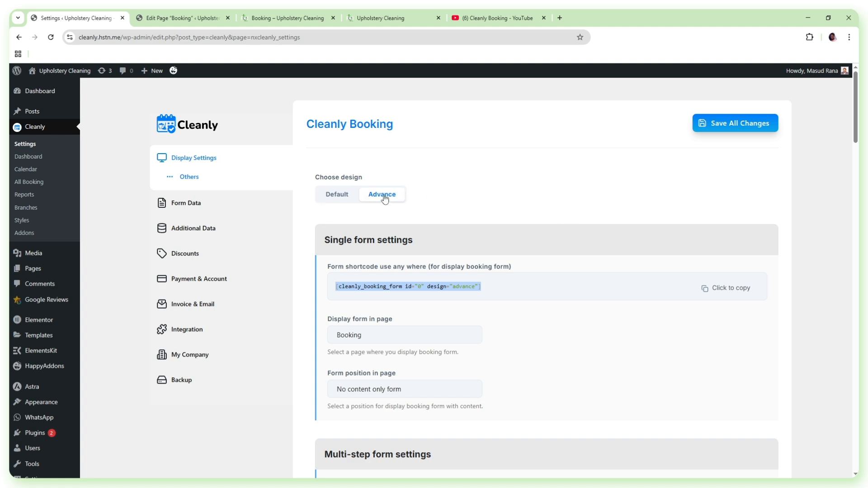
click(332, 197)
In the multi-step form settings, display the form on the Booking page with the Top layout
scroll(433, 190, down, 5)
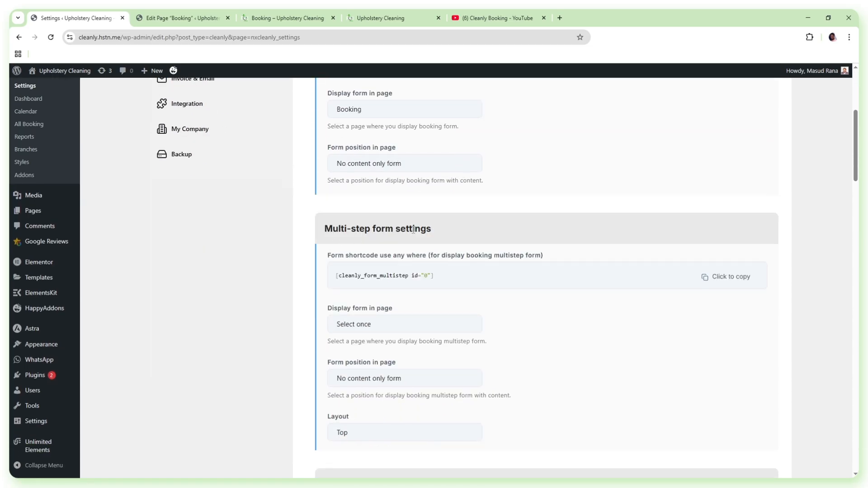
scroll(412, 229, down, 2)
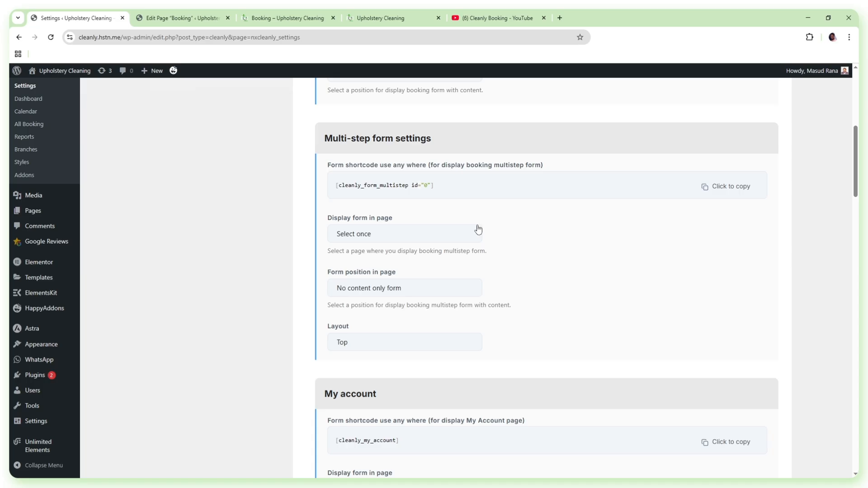
scroll(476, 229, up, 1)
scroll(476, 228, down, 1)
click(368, 238)
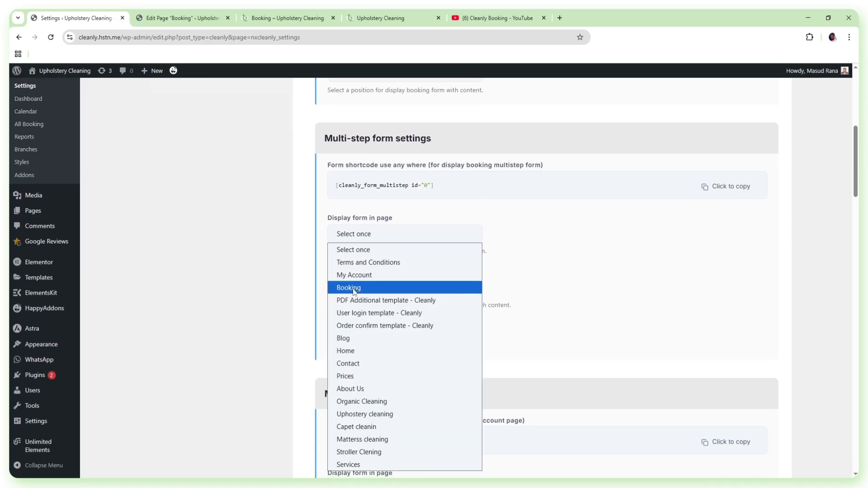
click(353, 289)
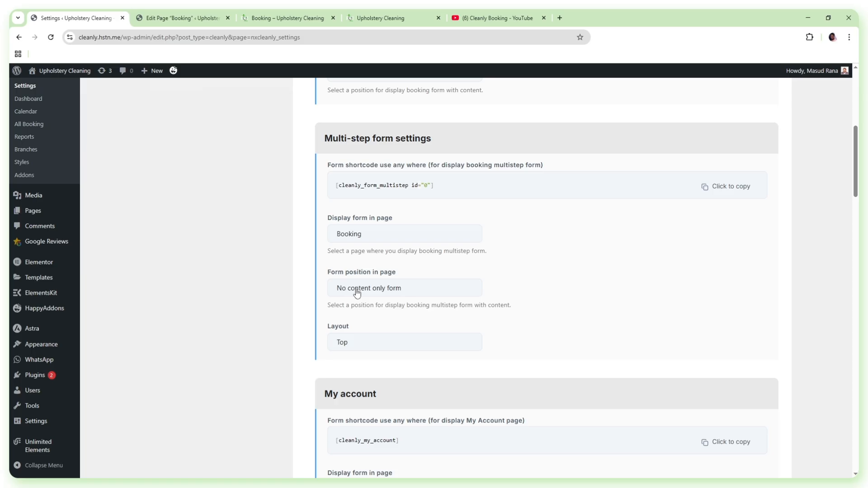
scroll(395, 289, down, 1)
click(382, 303)
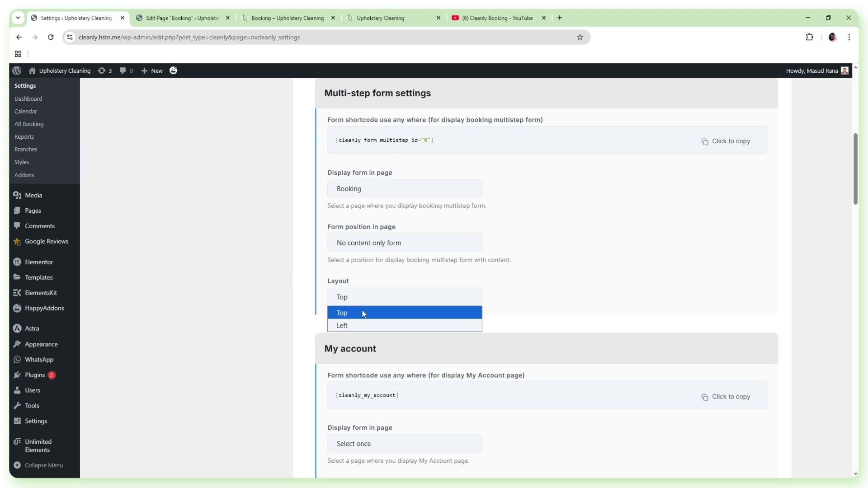
click(351, 319)
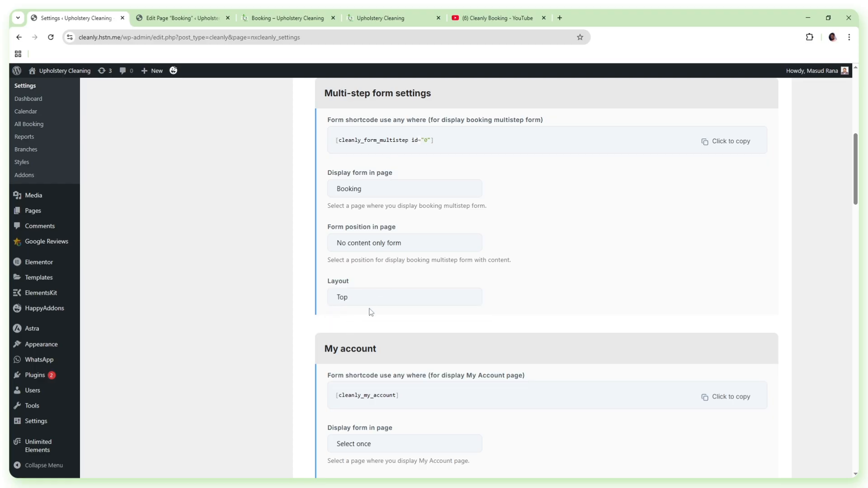
Save all changes to the Cleanly display settings
scroll(655, 276, up, 7)
scroll(660, 234, up, 1)
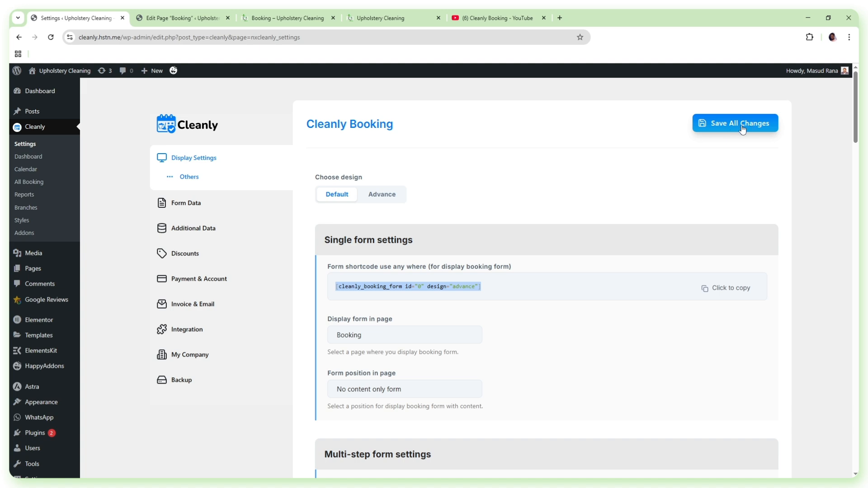
click(742, 128)
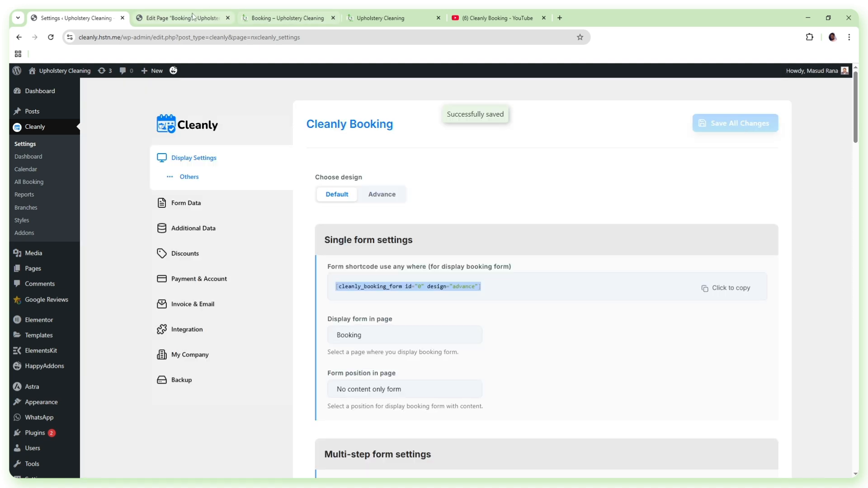
Reload the published Booking page and check how the multi-step form is displayed with the Top layout
click(273, 19)
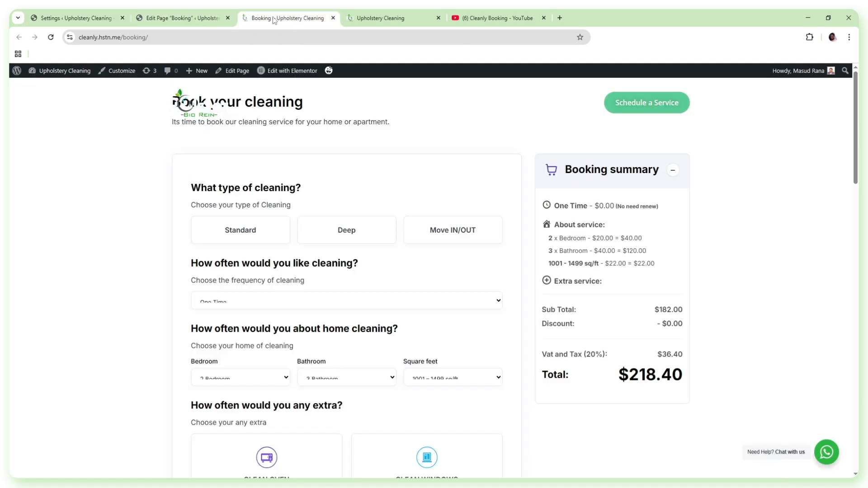
click(51, 38)
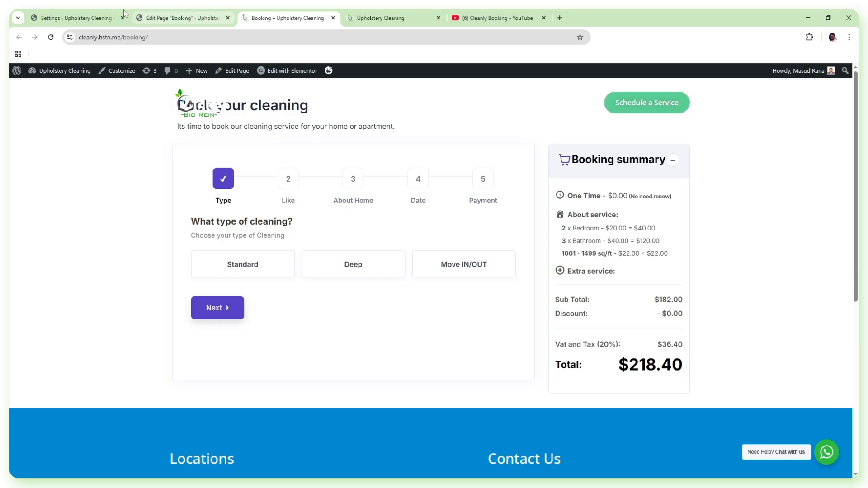
In the Cleanly multi-step form settings, set the layout to Left and save all changes
click(91, 18)
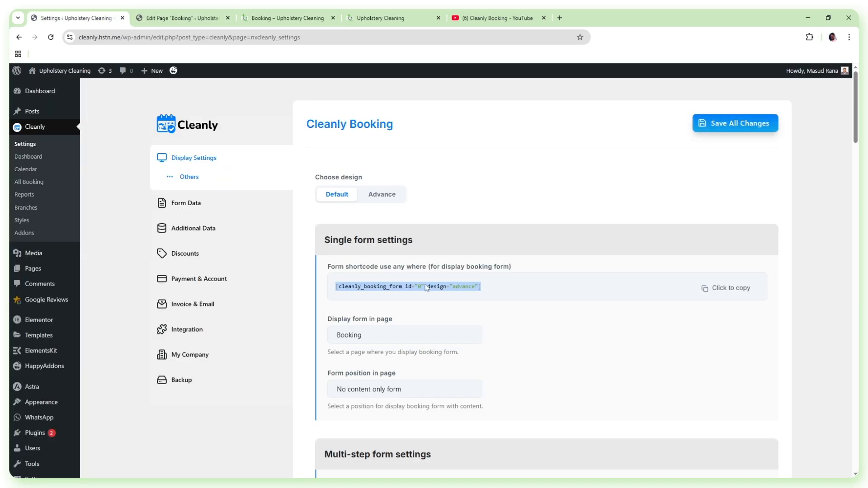
scroll(456, 265, down, 10)
click(360, 207)
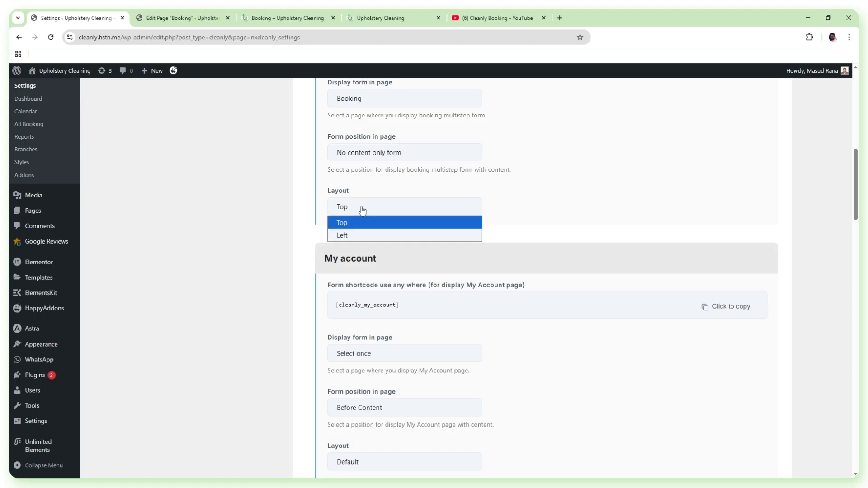
click(347, 236)
scroll(746, 190, up, 13)
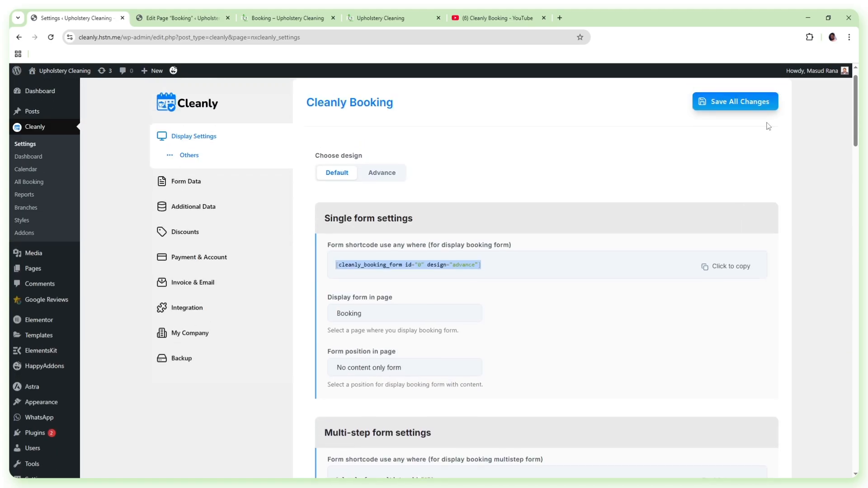
click(728, 124)
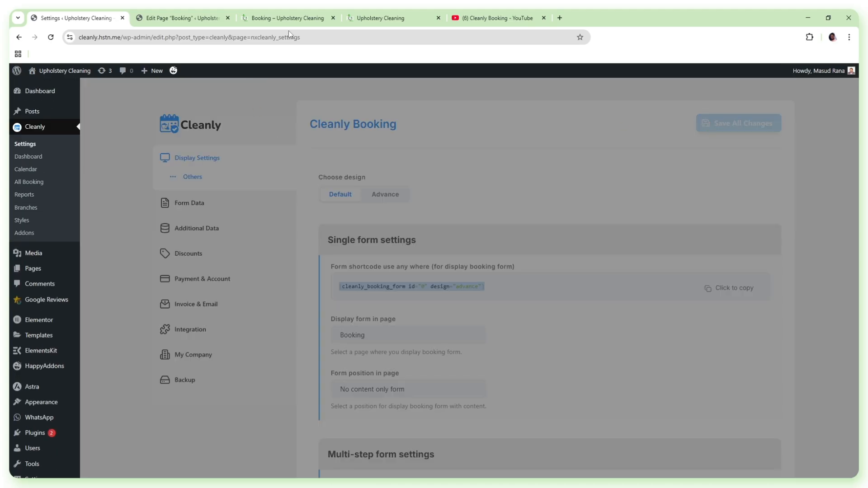
Reload the published Booking page and check the multi-step form with the Left layout
click(298, 19)
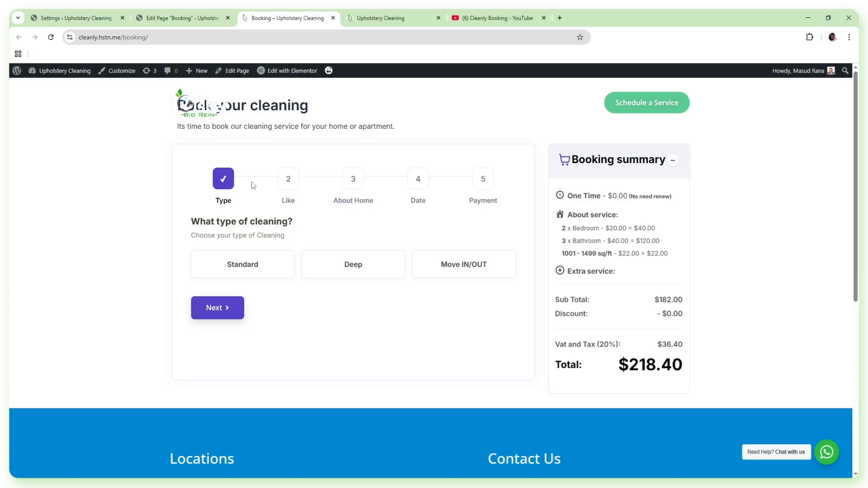
click(53, 39)
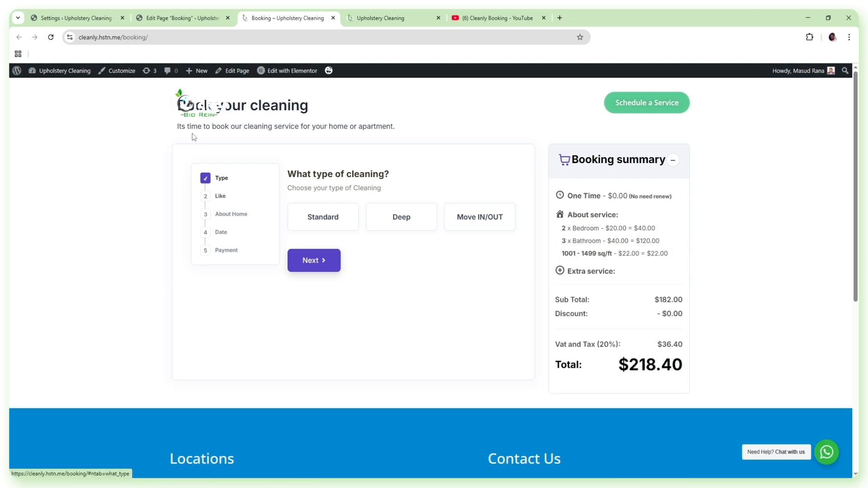
In the My account section of the Cleanly display settings, display the form on the My Account page
click(86, 18)
scroll(477, 198, down, 10)
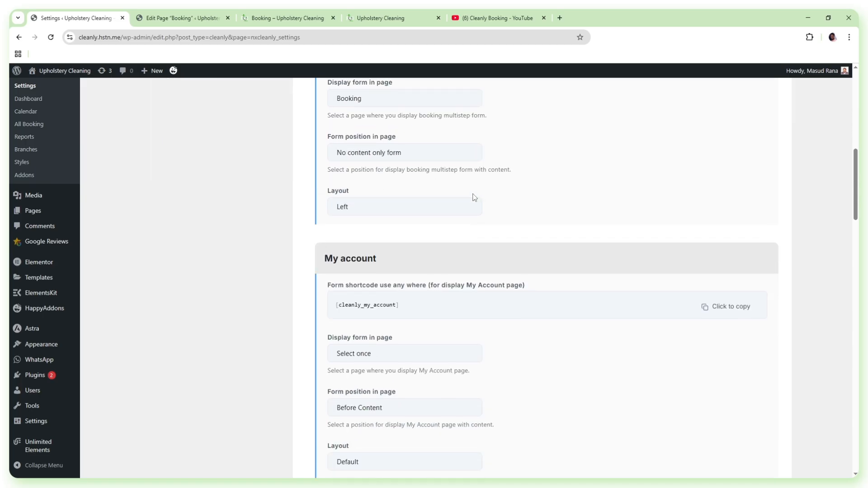
scroll(474, 197, down, 2)
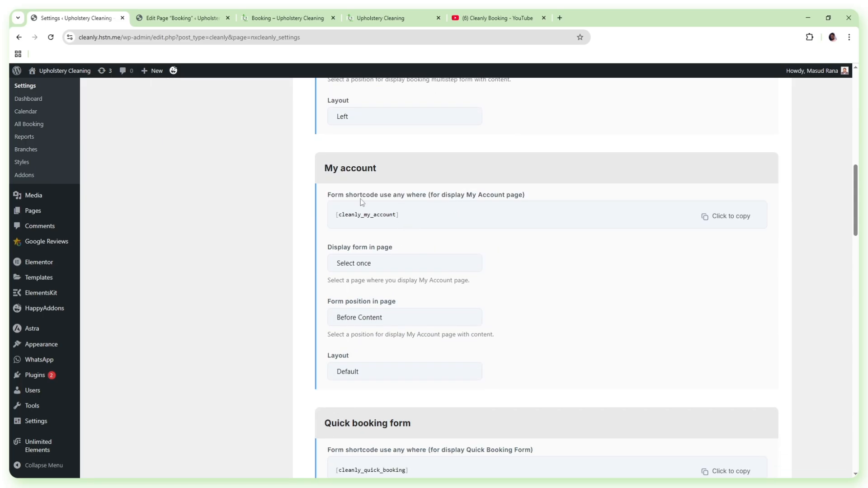
scroll(426, 206, down, 1)
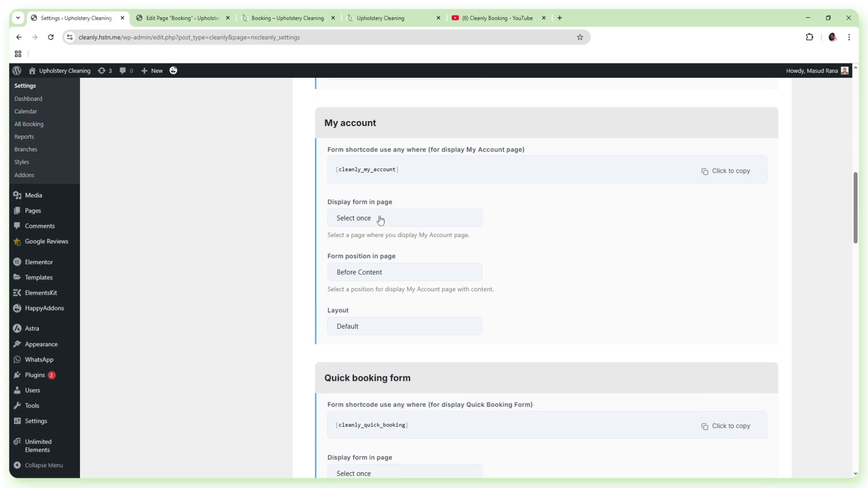
drag(334, 173, 405, 177)
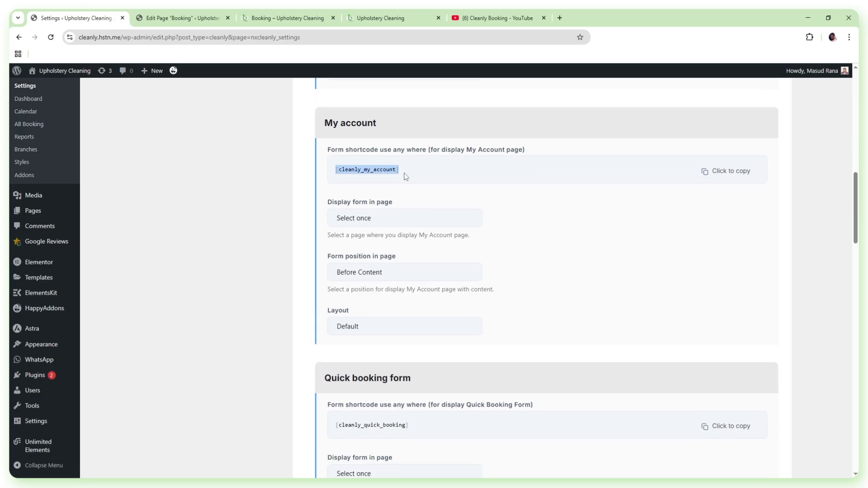
click(373, 221)
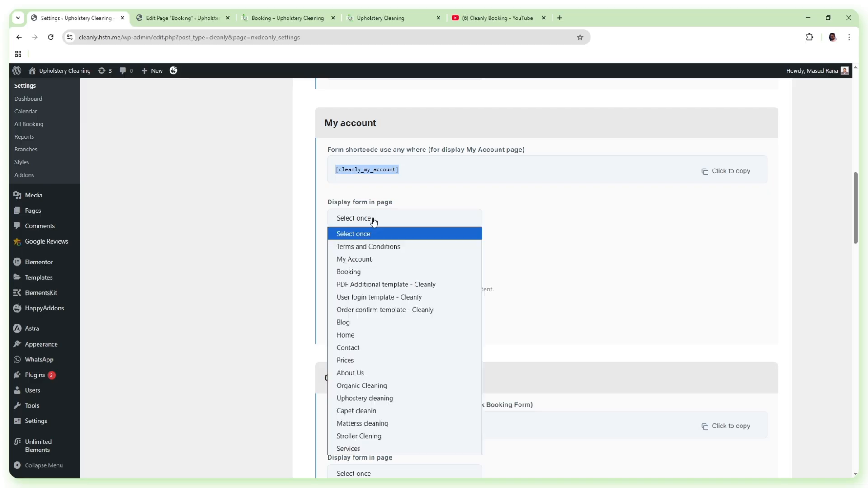
click(364, 265)
Set the My account form position to "No Content only My Account", keep the Default layout, and save all changes
scroll(470, 216, down, 1)
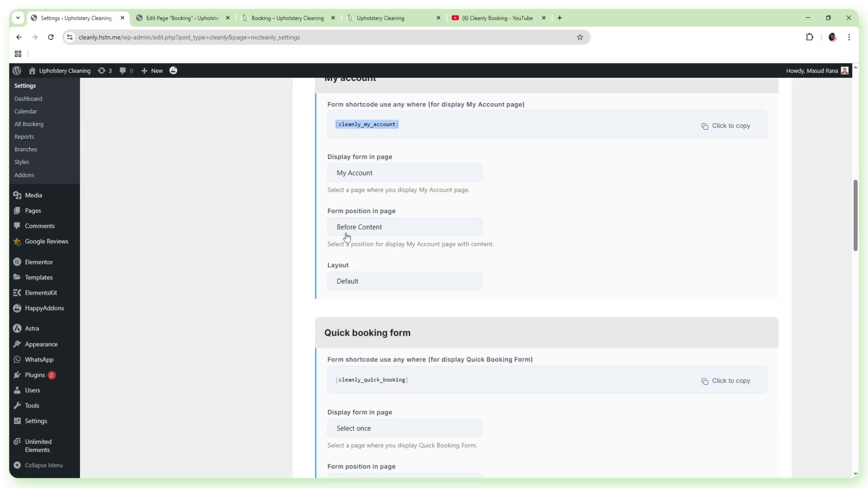
click(388, 231)
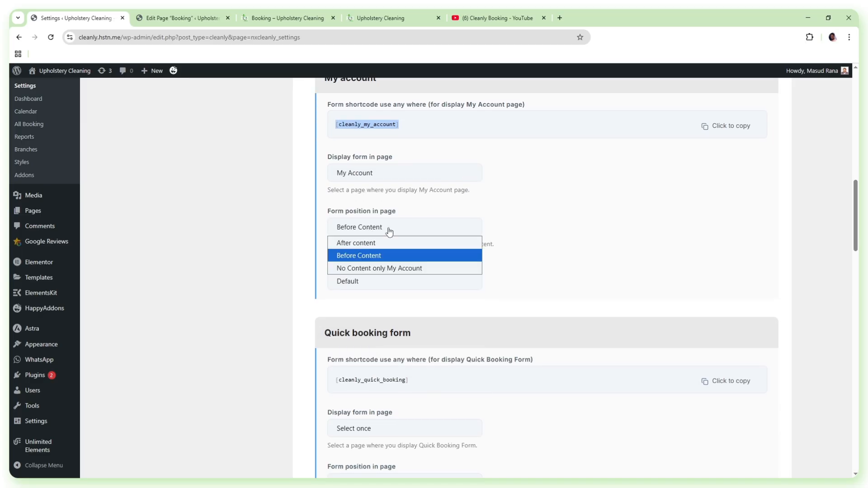
click(369, 269)
scroll(413, 235, down, 1)
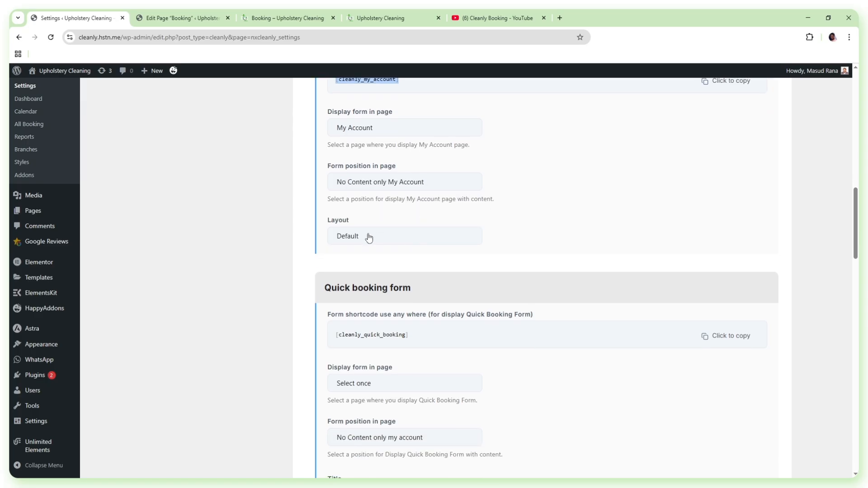
click(369, 238)
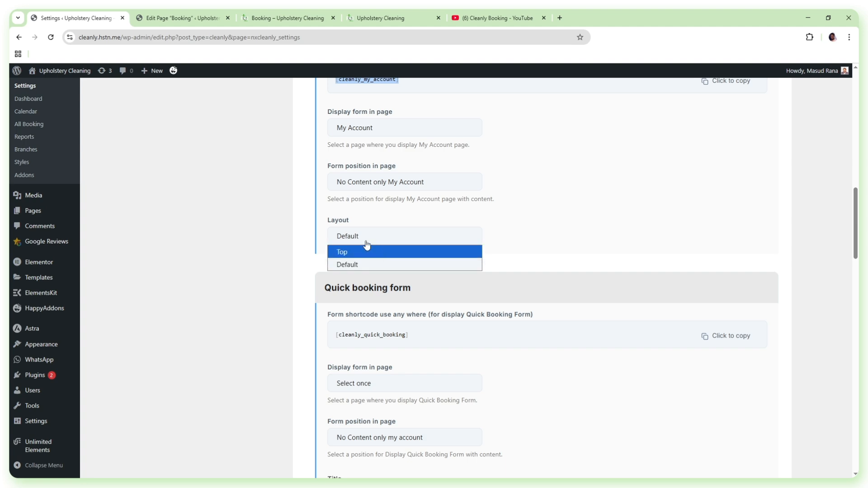
click(559, 233)
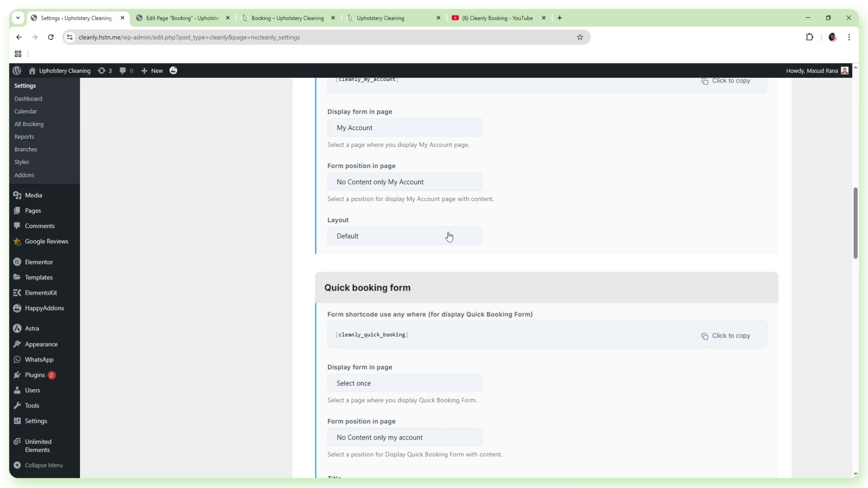
scroll(465, 217, up, 15)
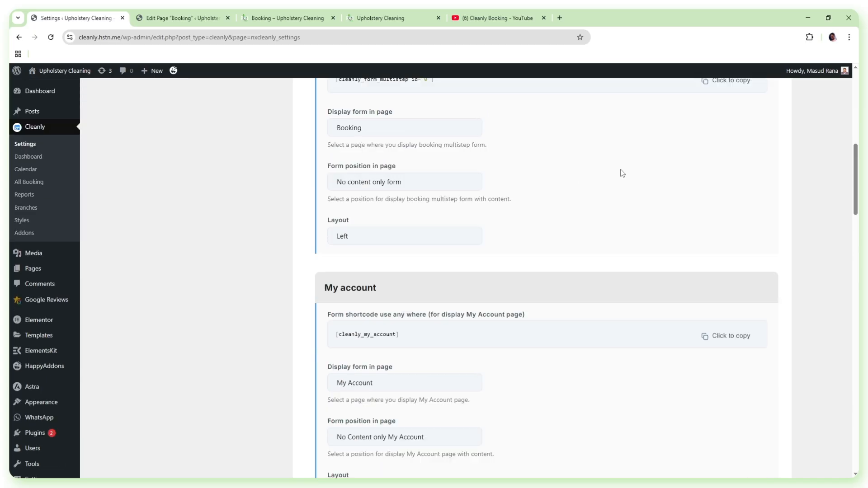
click(729, 123)
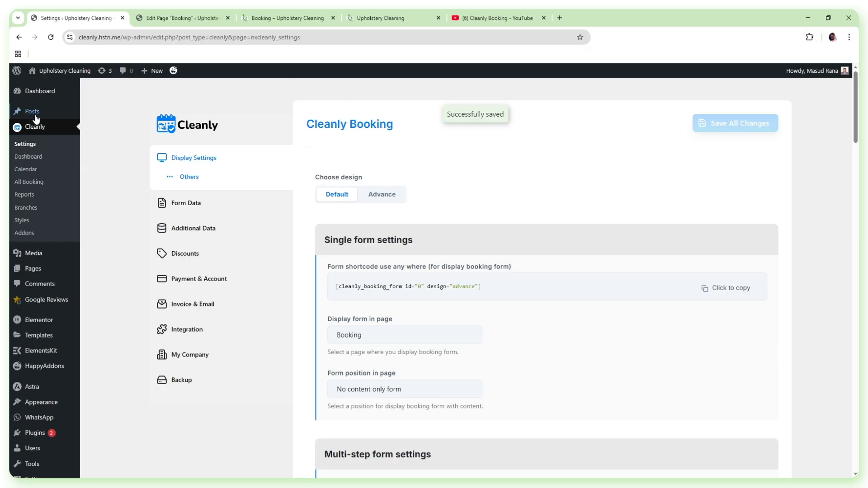
Open the published My Account page in a new browser tab from the site's list of all pages
click(199, 19)
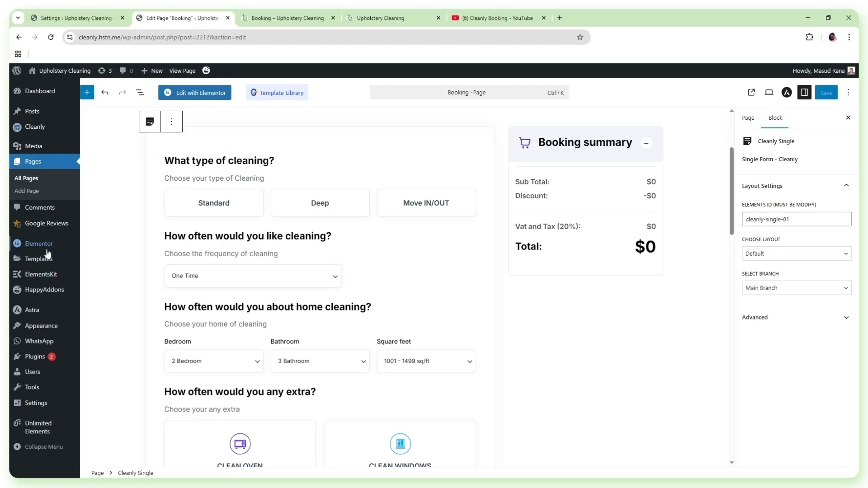
click(28, 181)
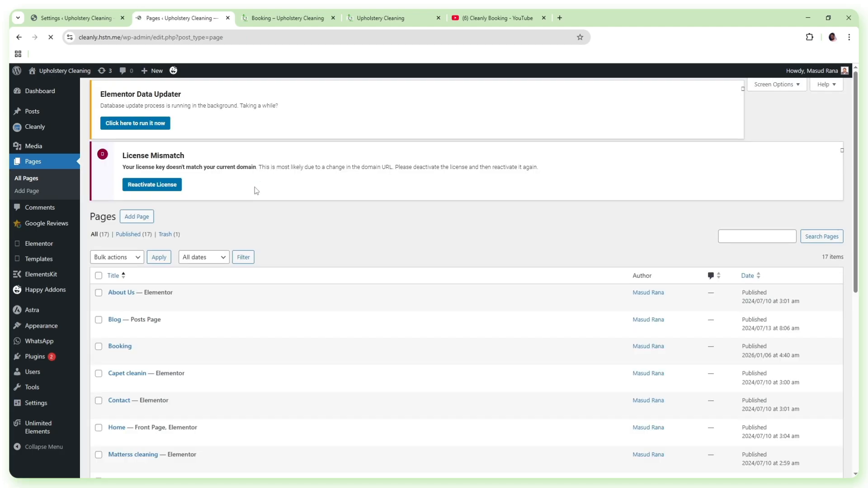
scroll(294, 149, down, 4)
scroll(192, 171, down, 3)
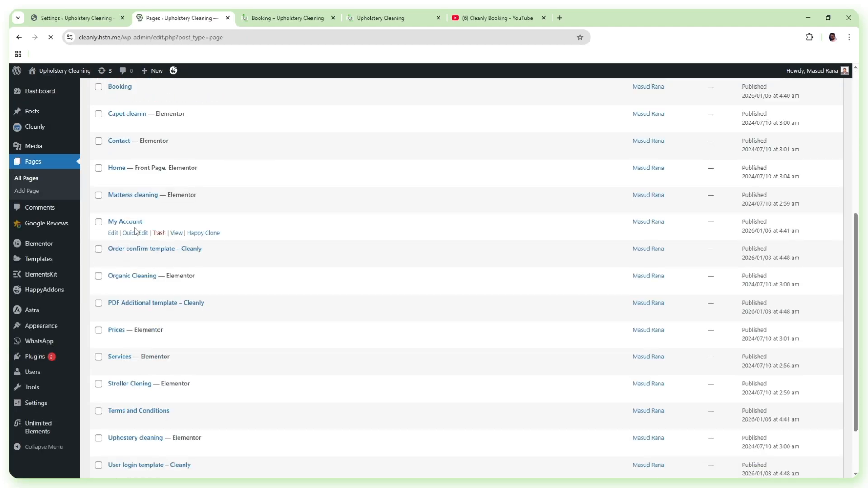
middle_click(176, 234)
click(272, 19)
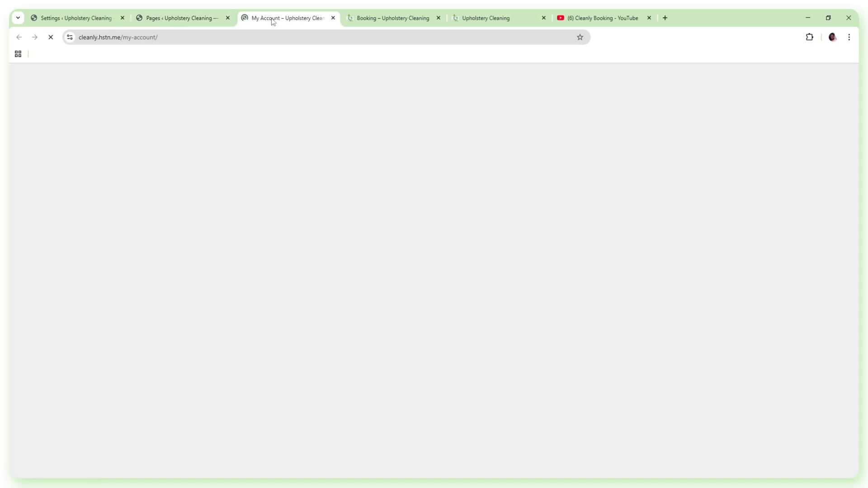
Examine the published My Account page, including its dashboard and its Orders section
scroll(260, 193, down, 5)
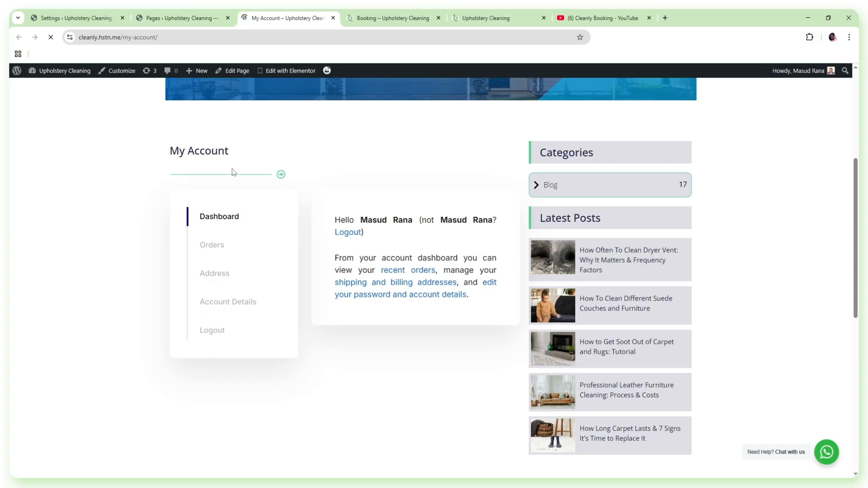
scroll(361, 245, up, 5)
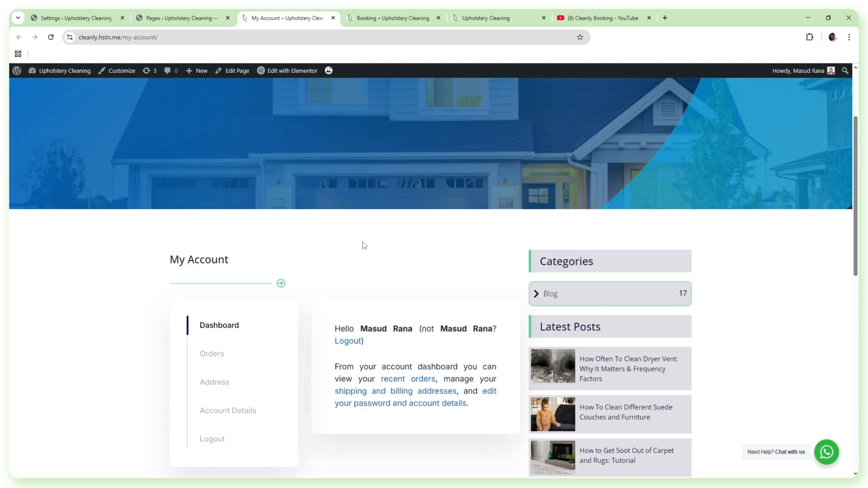
scroll(420, 208, down, 5)
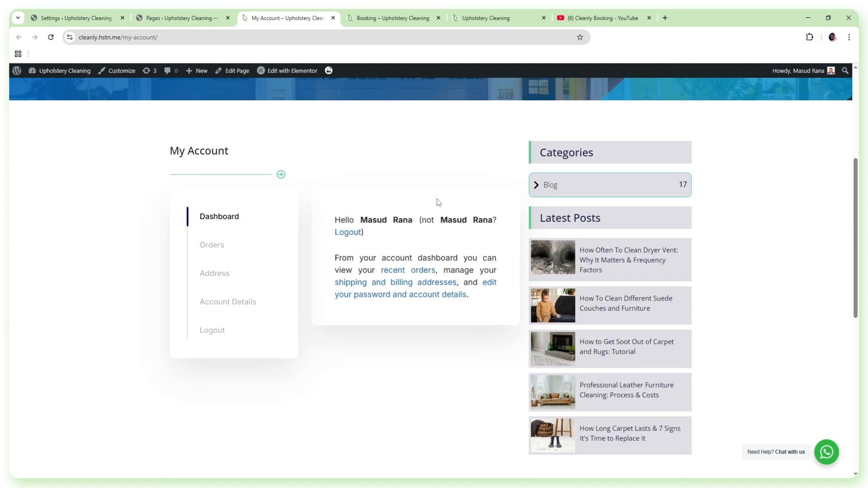
scroll(441, 201, down, 3)
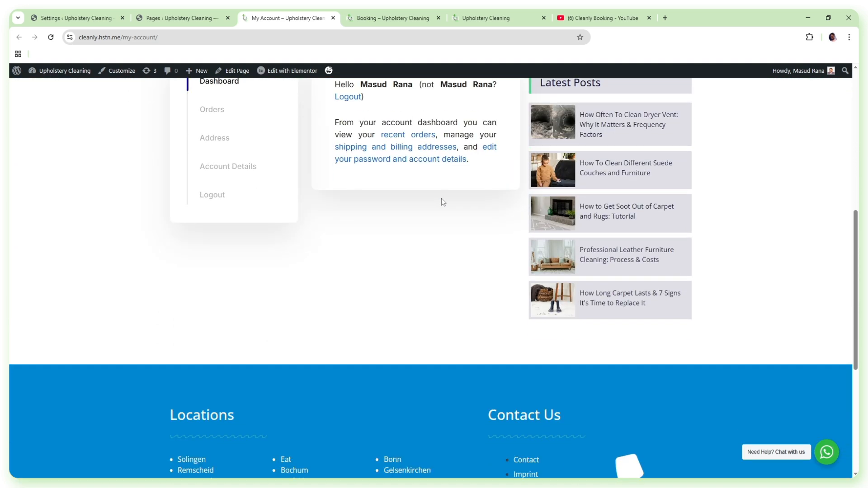
scroll(441, 198, up, 3)
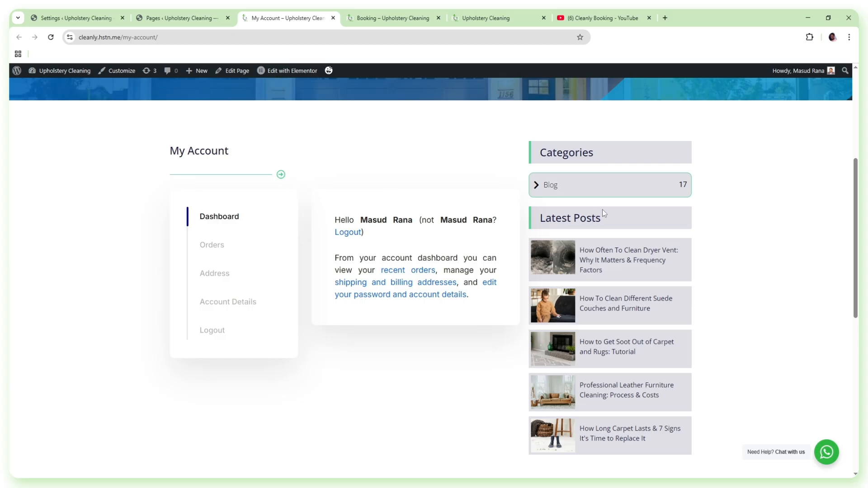
scroll(602, 210, down, 1)
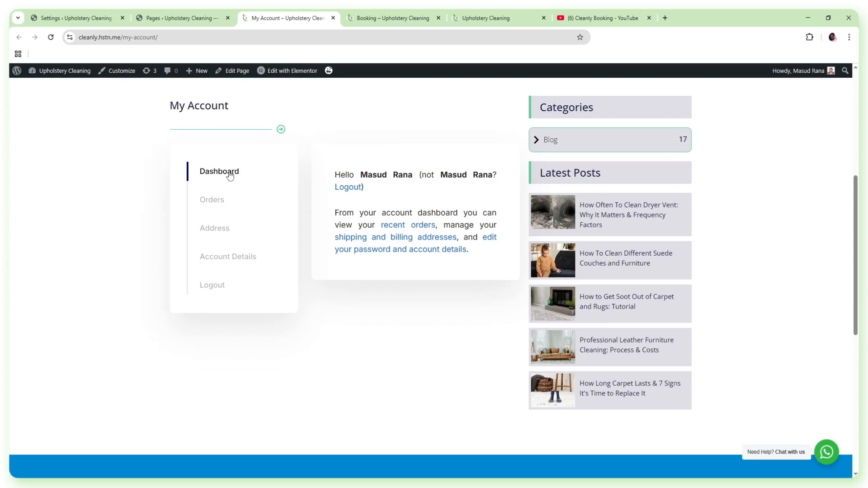
click(213, 202)
scroll(256, 205, down, 5)
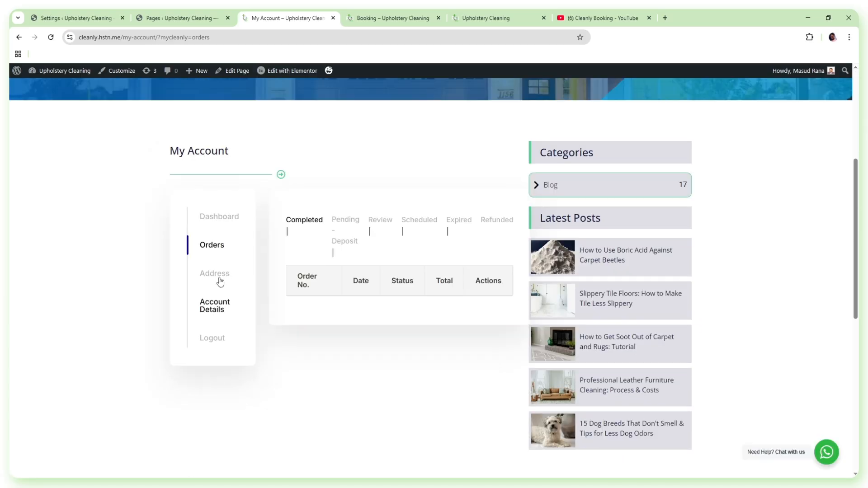
scroll(271, 257, up, 3)
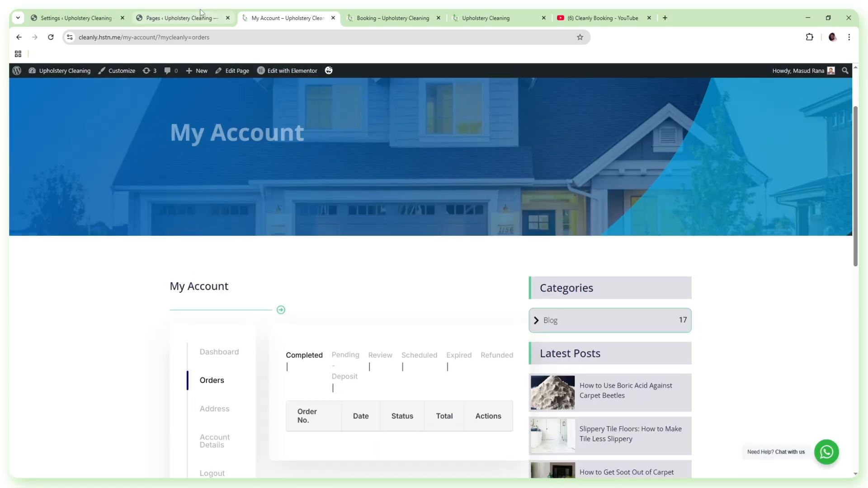
Return to the Cleanly display settings and examine the Quick booking form section's shortcode, page, position, title and layout options
click(201, 14)
key(ctrl+shift+Tab)
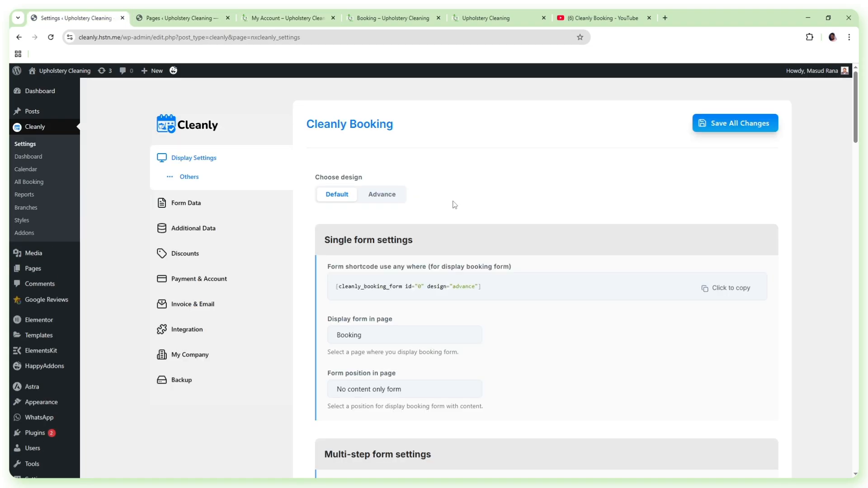
scroll(454, 194, down, 15)
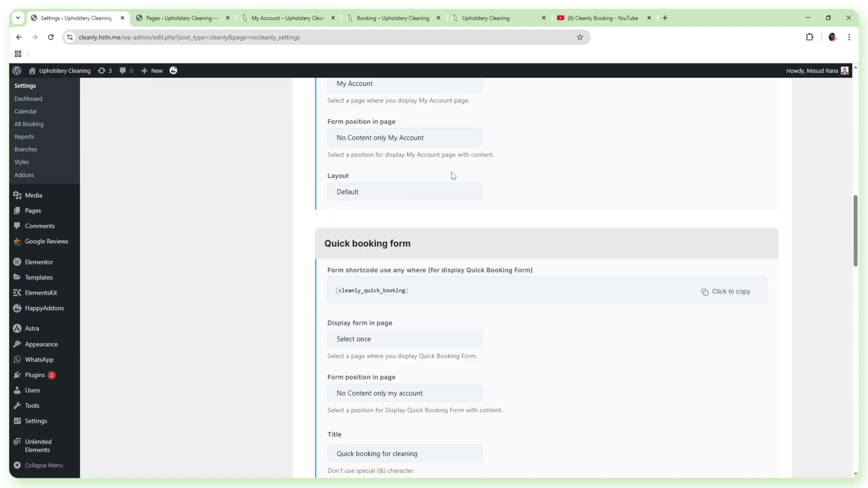
scroll(453, 176, down, 3)
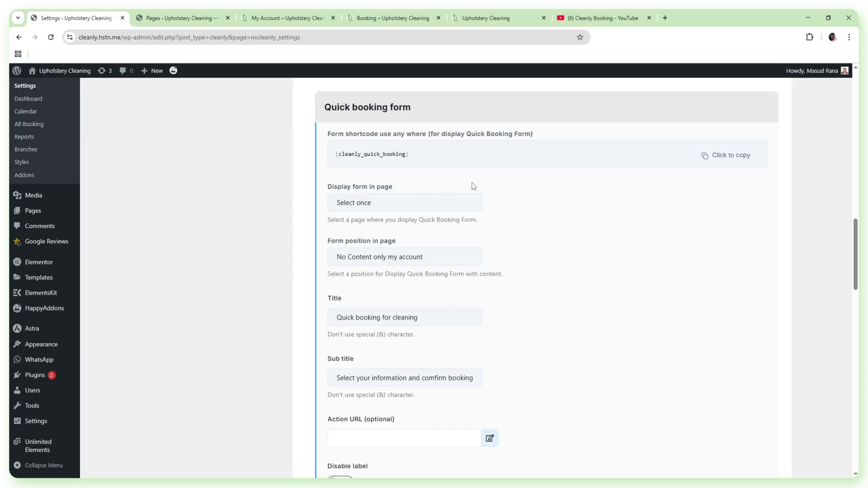
scroll(470, 188, down, 4)
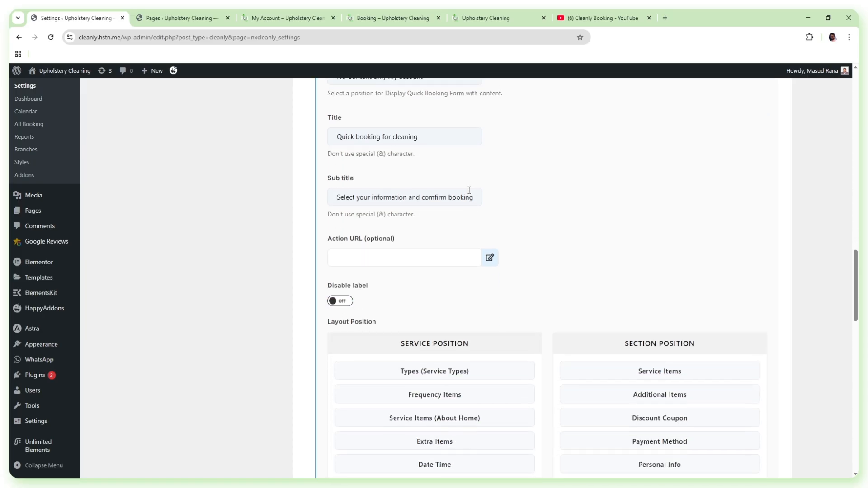
scroll(469, 190, down, 1)
scroll(468, 192, up, 6)
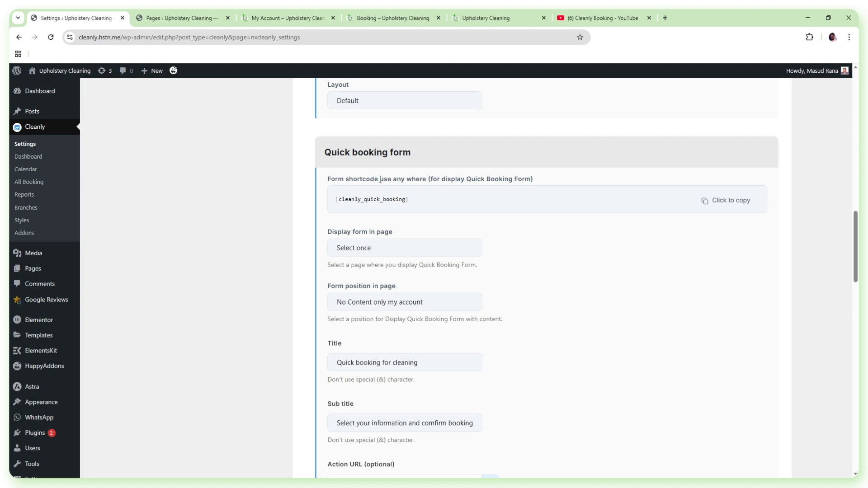
From the site's list of pages, add a new page titled "Quick booking"
click(179, 17)
scroll(279, 148, up, 5)
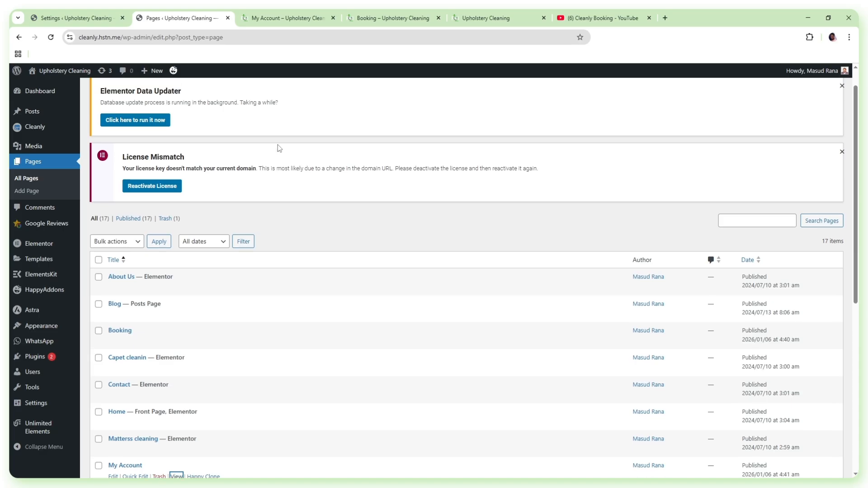
scroll(279, 148, up, 1)
click(131, 98)
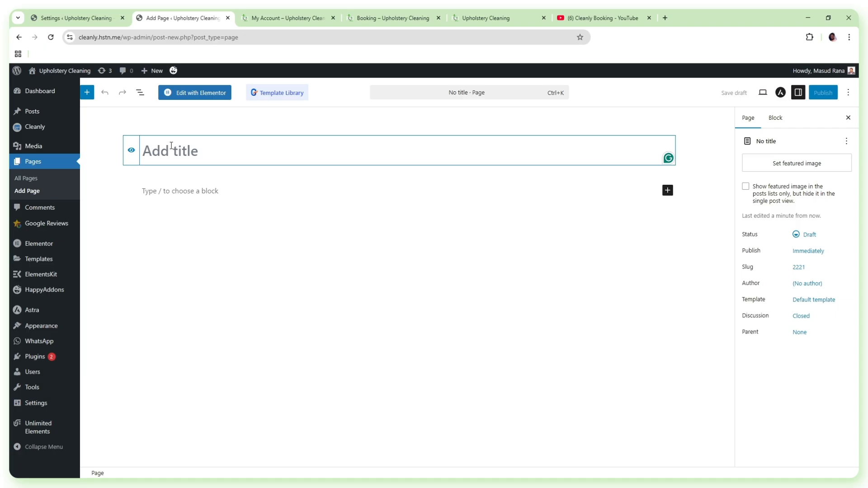
text(Q)
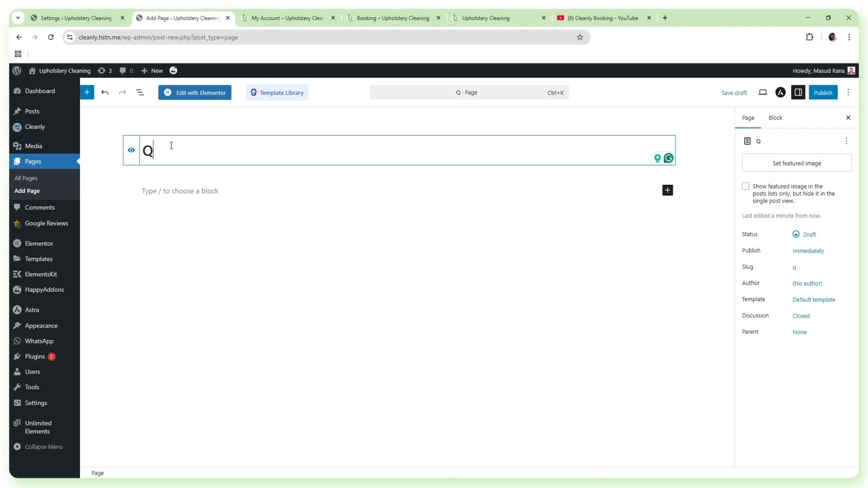
text(uick)
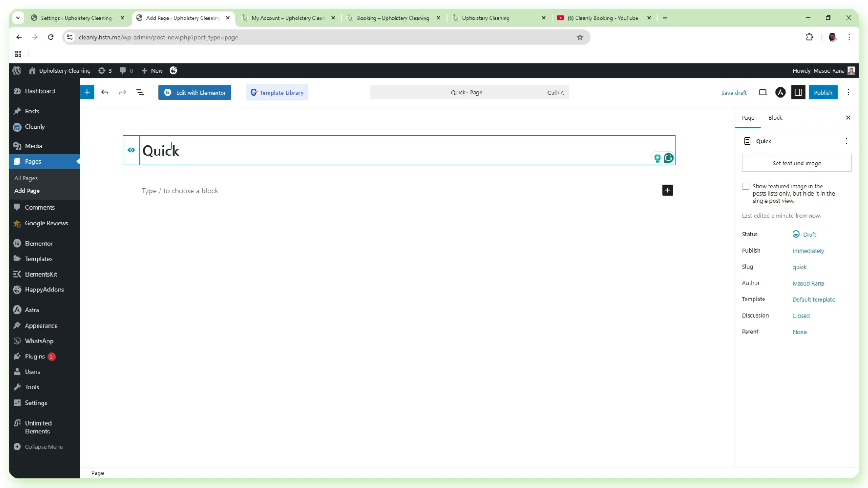
text( booking)
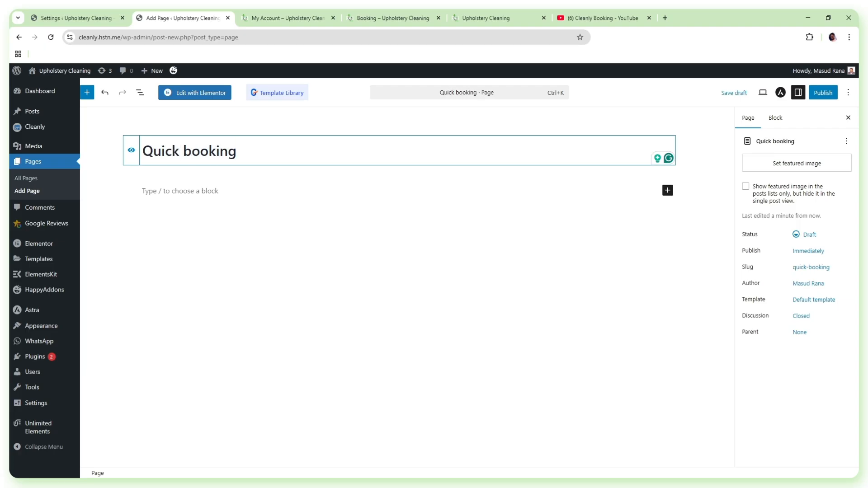
Publish the new Quick booking page and close the publishing confirmation
click(823, 92)
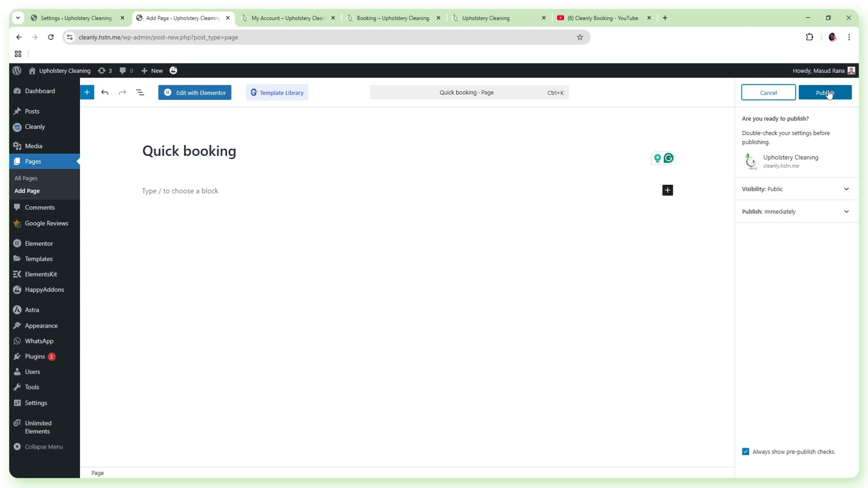
click(829, 94)
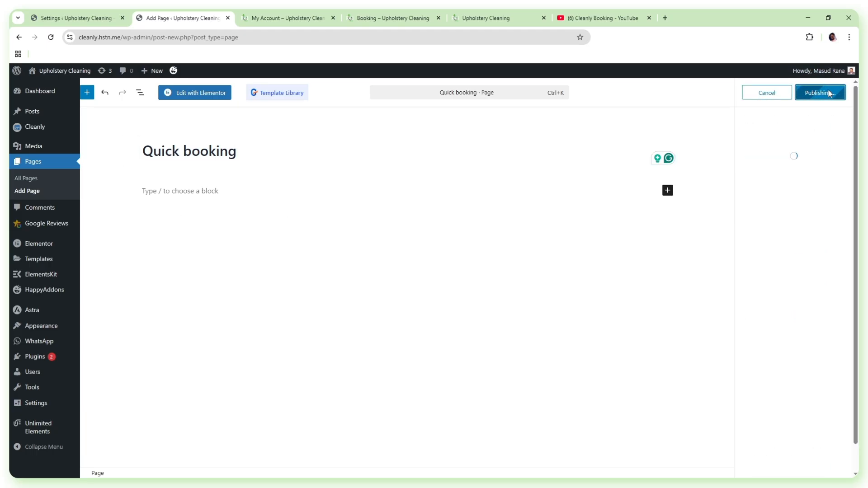
click(843, 94)
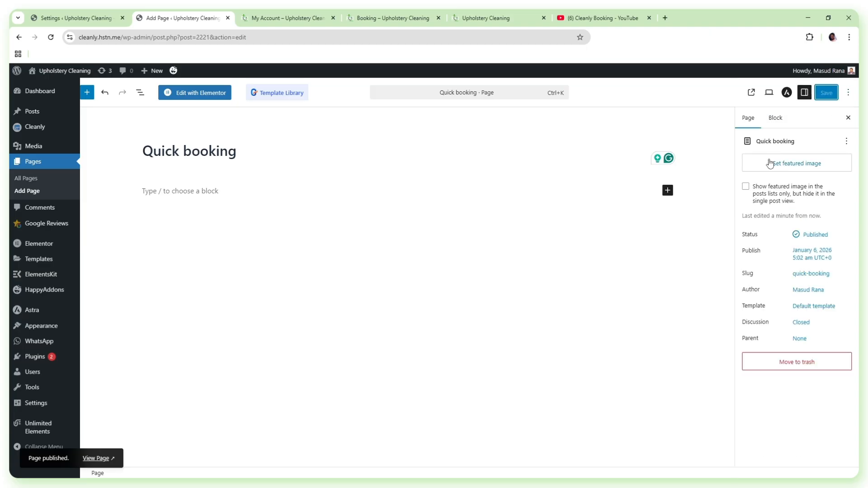
Set the Quick booking page's template to Elementor Full Width and save the page
click(810, 310)
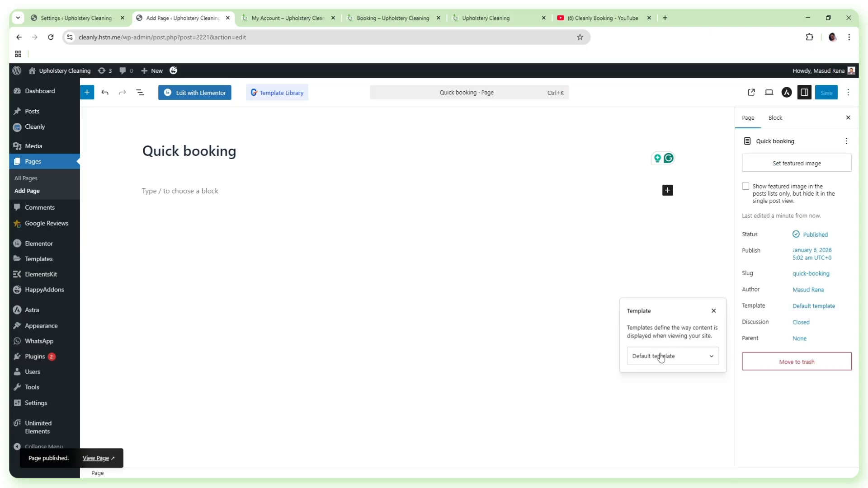
click(660, 357)
click(665, 394)
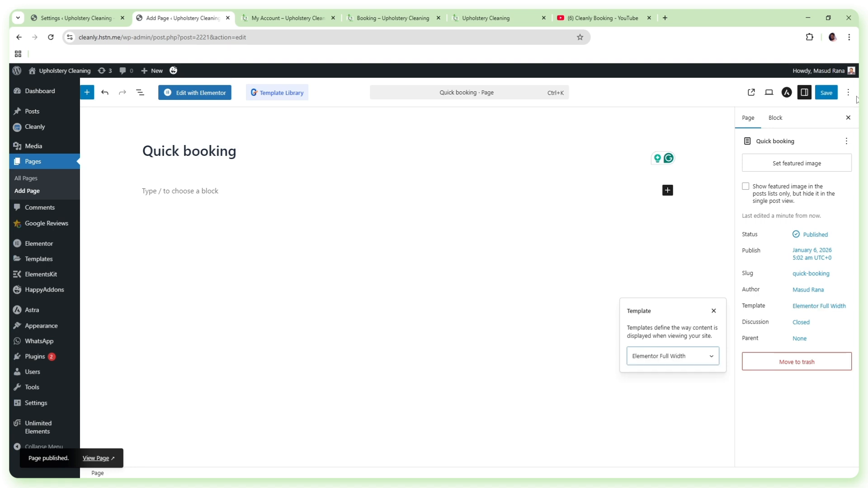
click(824, 94)
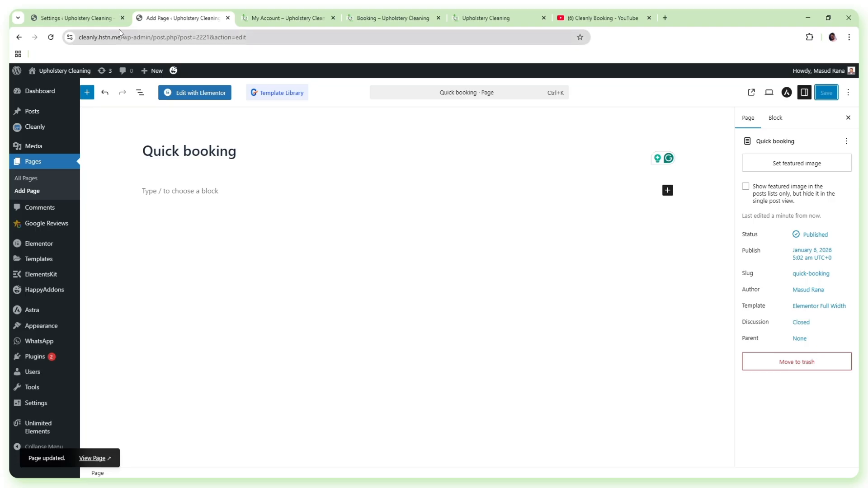
Reload the Cleanly display settings and display the quick booking form on the Quick booking page
click(70, 17)
click(52, 39)
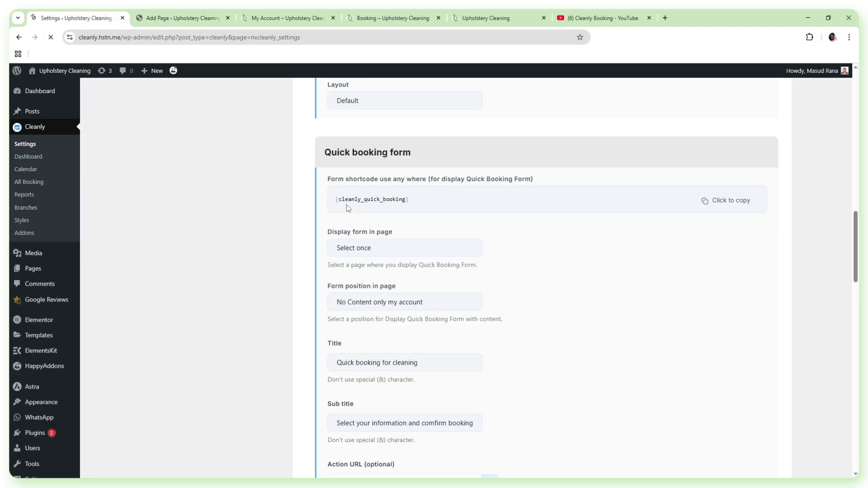
scroll(397, 208, down, 5)
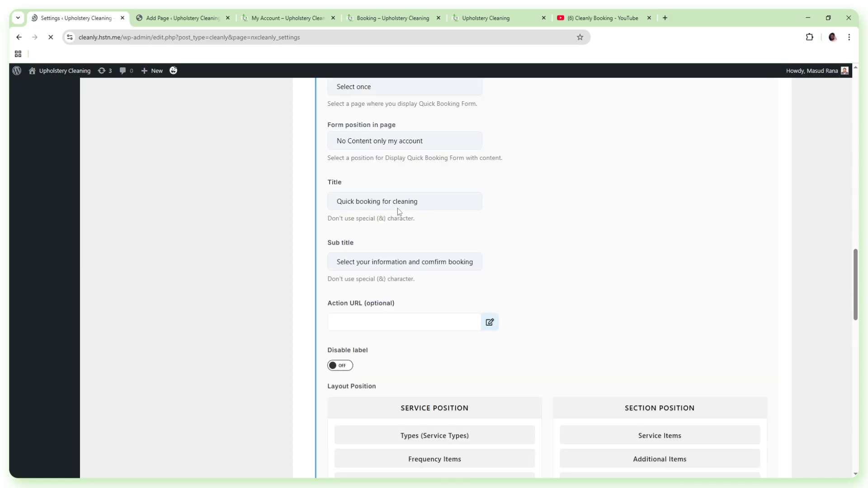
scroll(395, 206, up, 3)
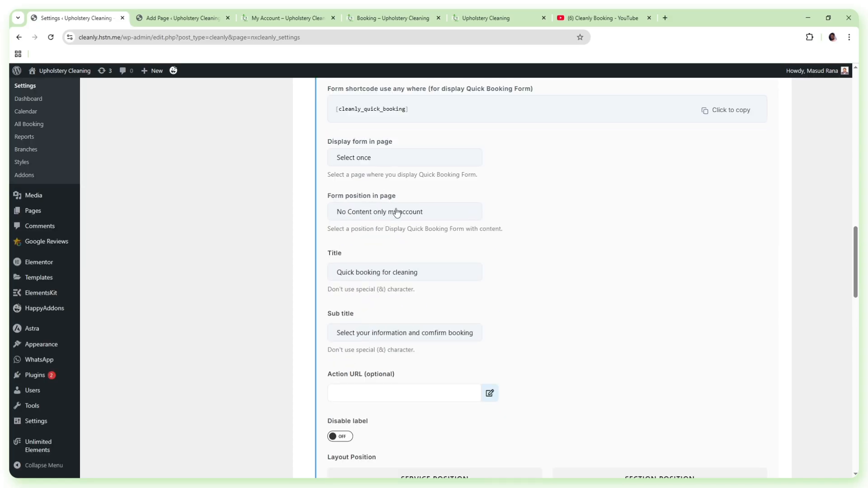
scroll(397, 213, up, 3)
scroll(404, 204, down, 2)
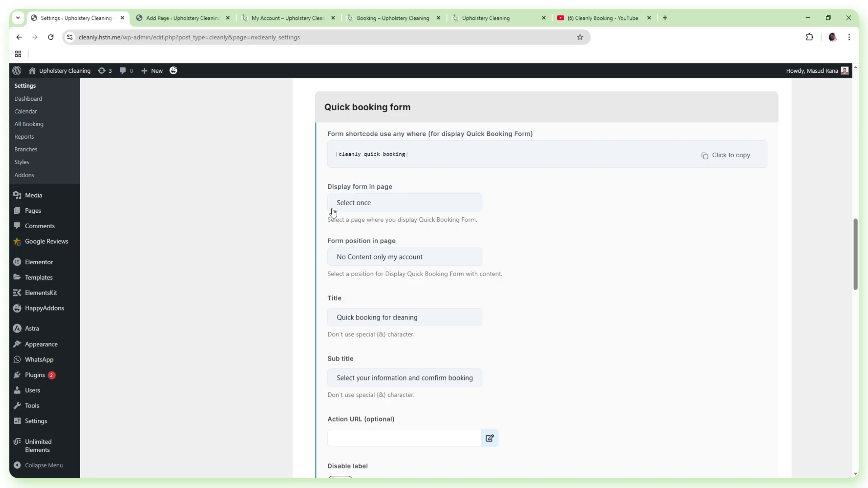
click(359, 203)
click(371, 232)
Review the quick booking form's position options, title and subtitle, keeping the position at "No Content only my account"
scroll(426, 202, down, 1)
click(379, 214)
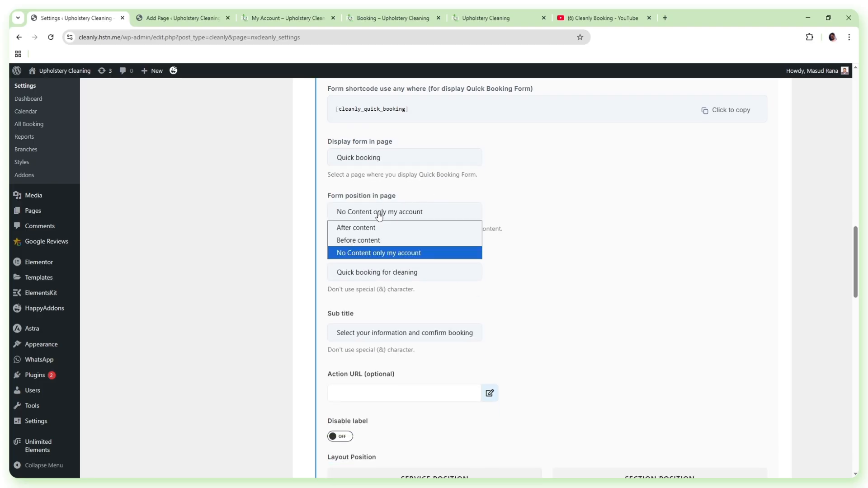
click(379, 215)
drag(352, 271, 447, 279)
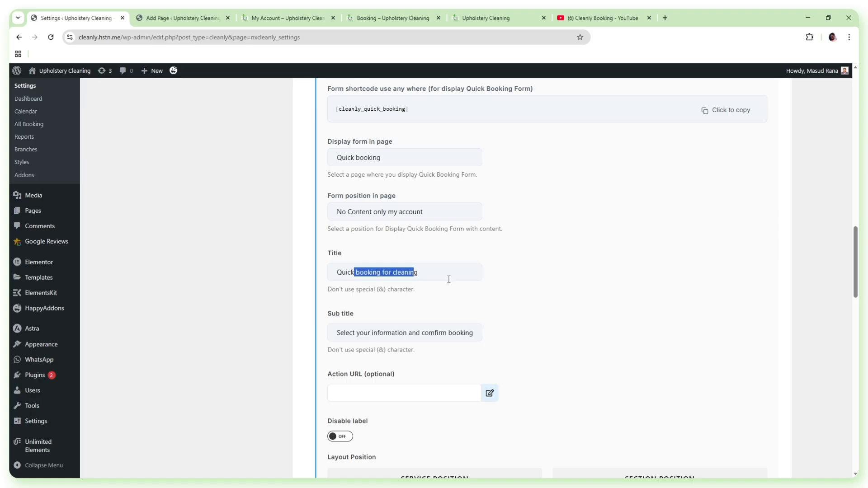
click(449, 278)
drag(353, 333, 465, 333)
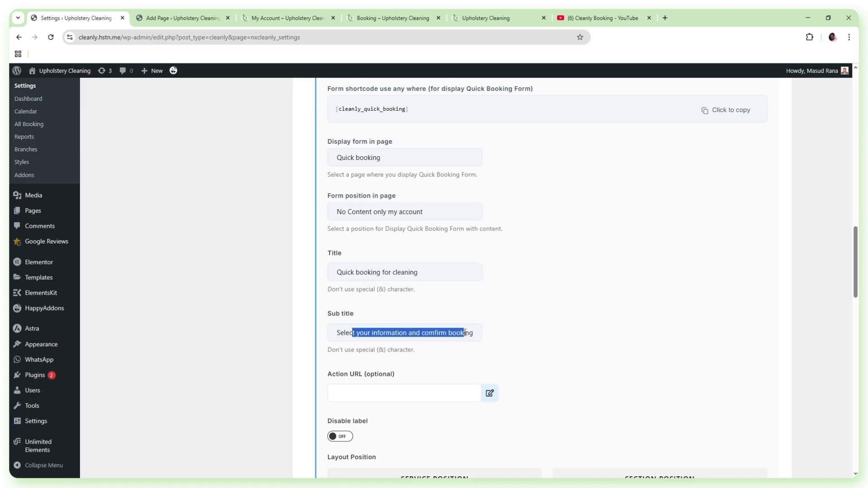
scroll(476, 316, down, 2)
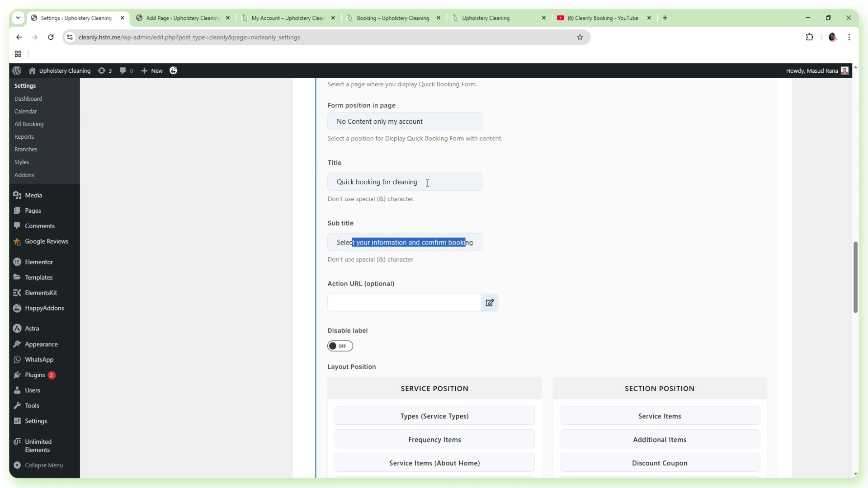
scroll(427, 189, down, 1)
click(380, 259)
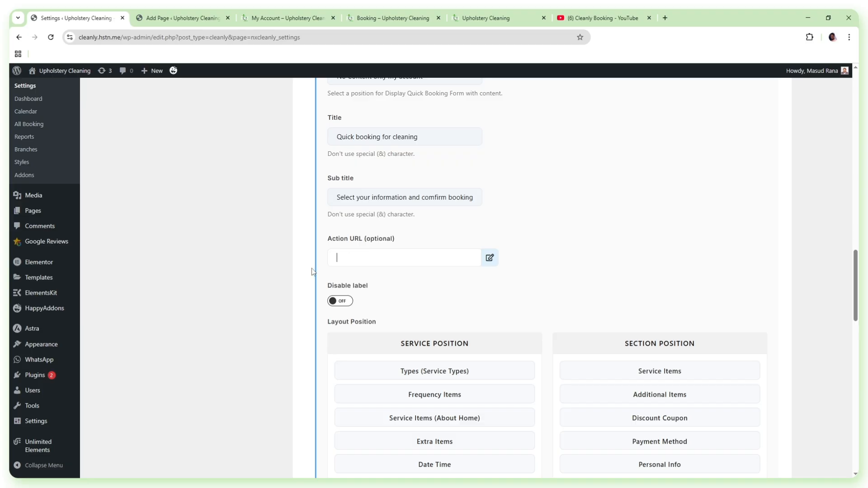
click(386, 18)
click(143, 38)
key(ctrl+c)
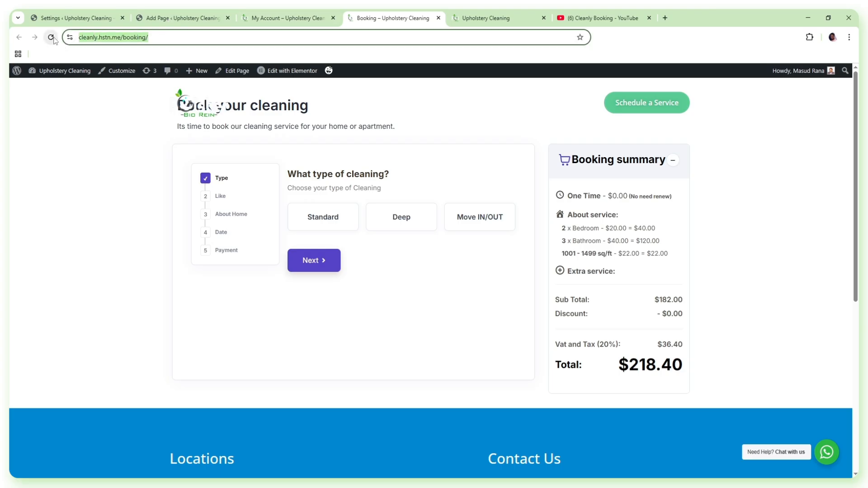
click(68, 18)
key(ctrl+v)
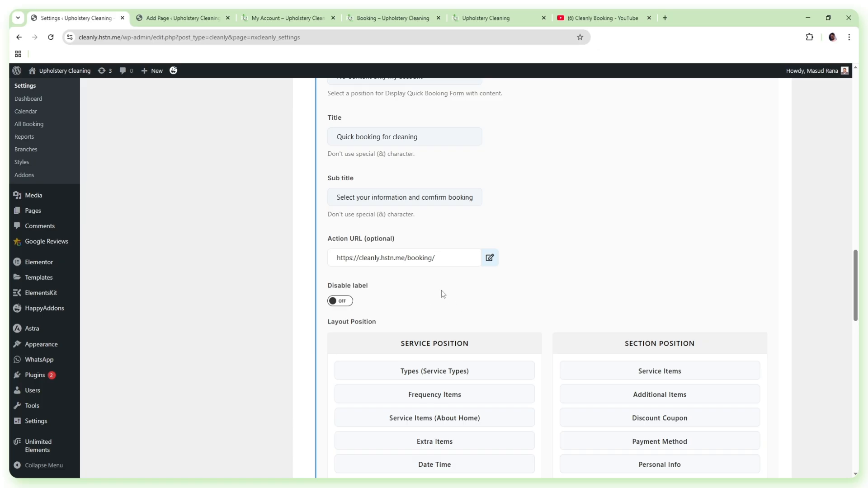
Leave the quick booking form's Disable label option off and save all changes to the display settings
click(343, 302)
click(337, 302)
scroll(523, 251, up, 15)
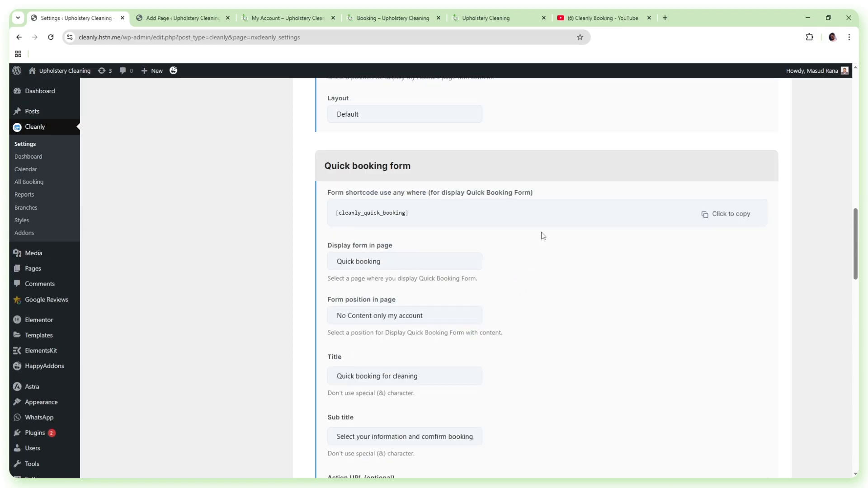
scroll(756, 170, up, 3)
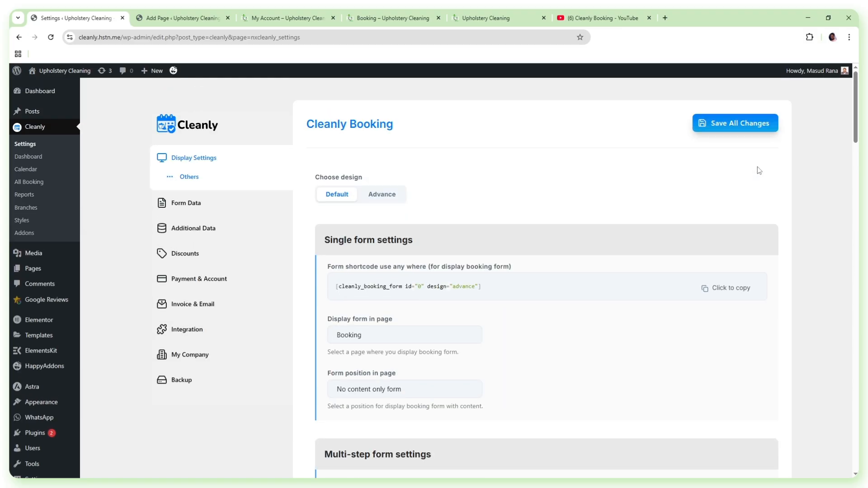
click(730, 127)
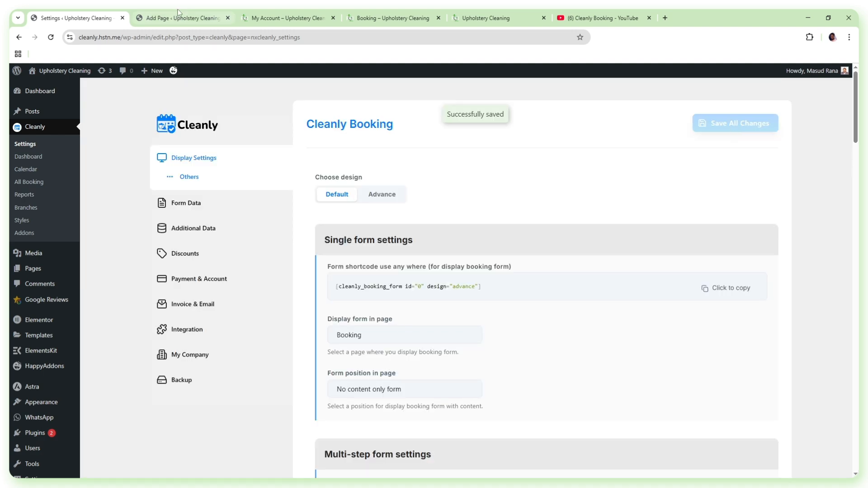
Open the published Quick booking page from the list of all pages in a separate browser tab
click(180, 14)
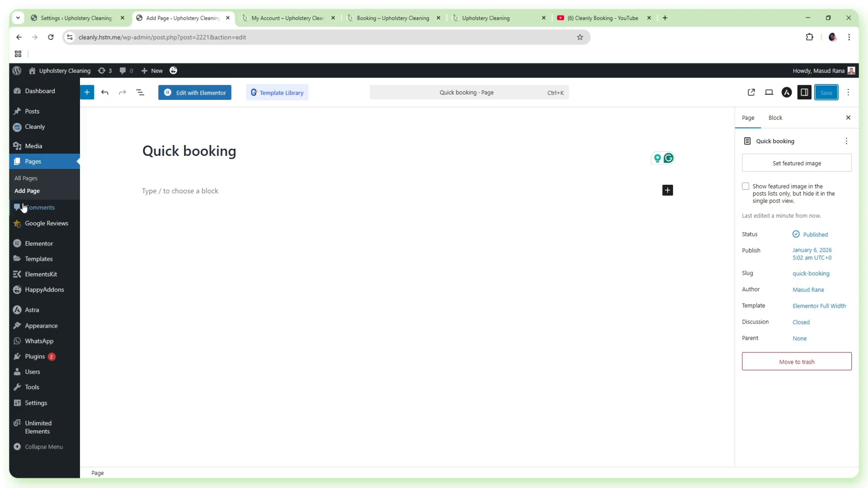
click(32, 181)
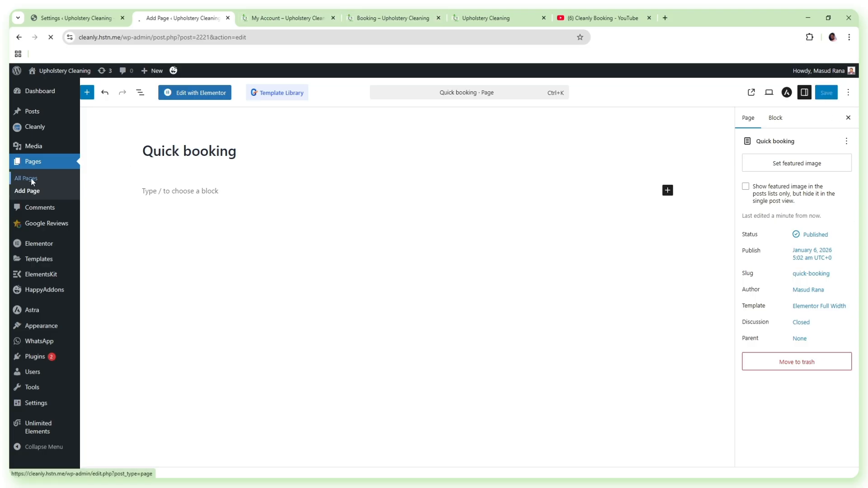
scroll(333, 218, down, 3)
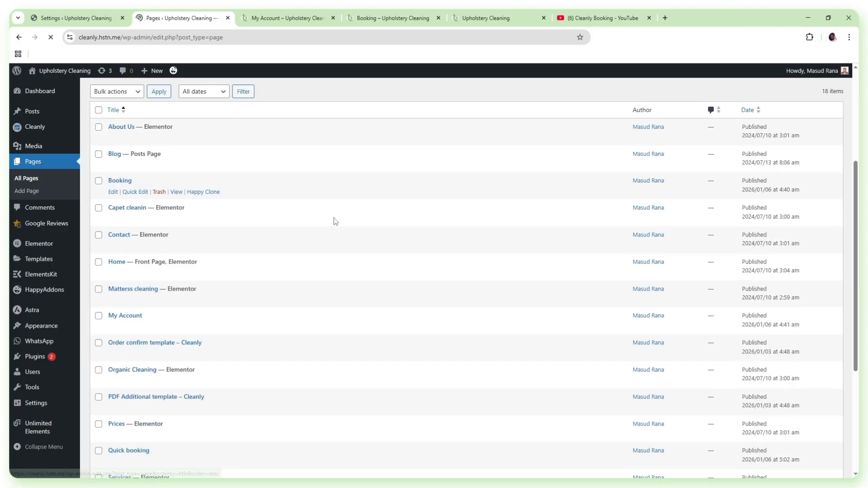
scroll(334, 218, down, 4)
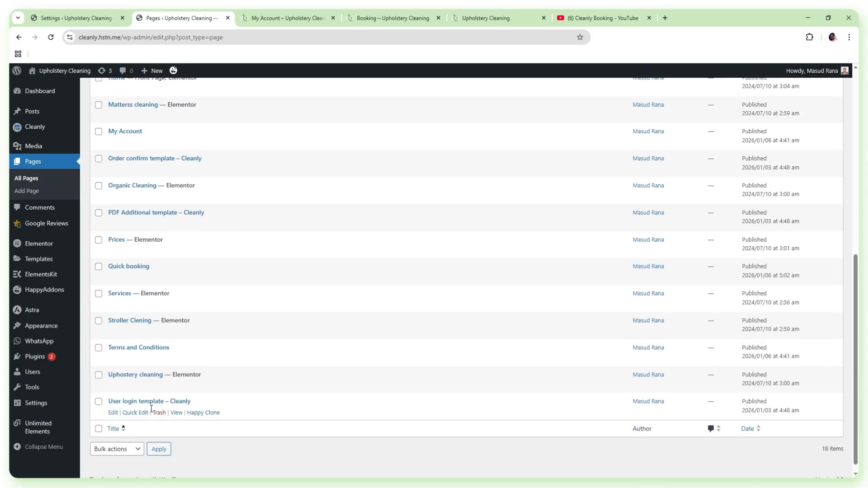
mouse_move(175, 279)
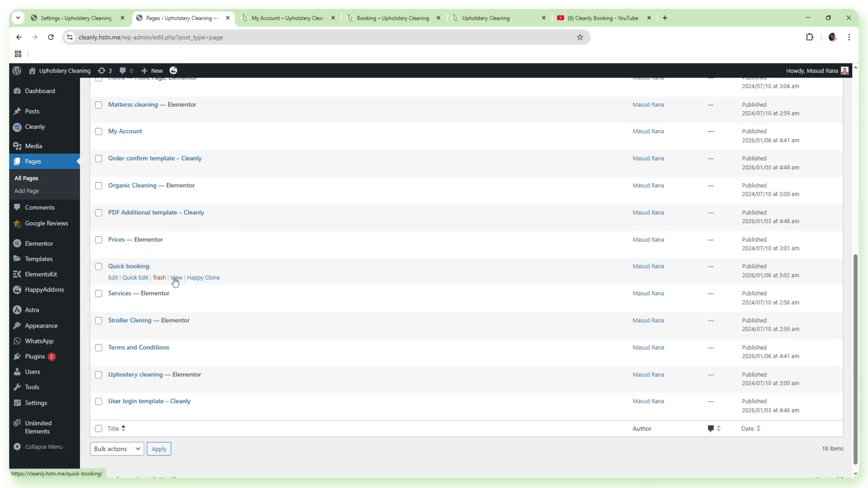
middle_click(176, 278)
click(384, 18)
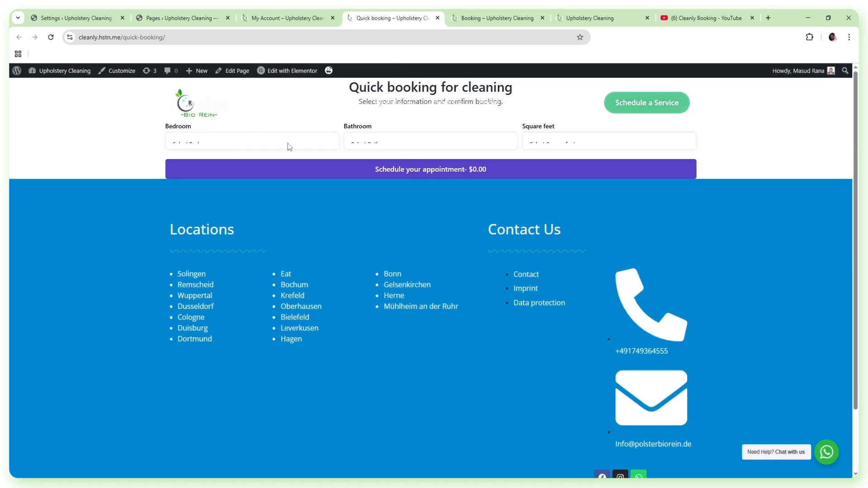
Choose 2 bedrooms, 2 bathrooms and 1001 - 1499 sq/ft in the quick booking form, and schedule the appointment
click(254, 142)
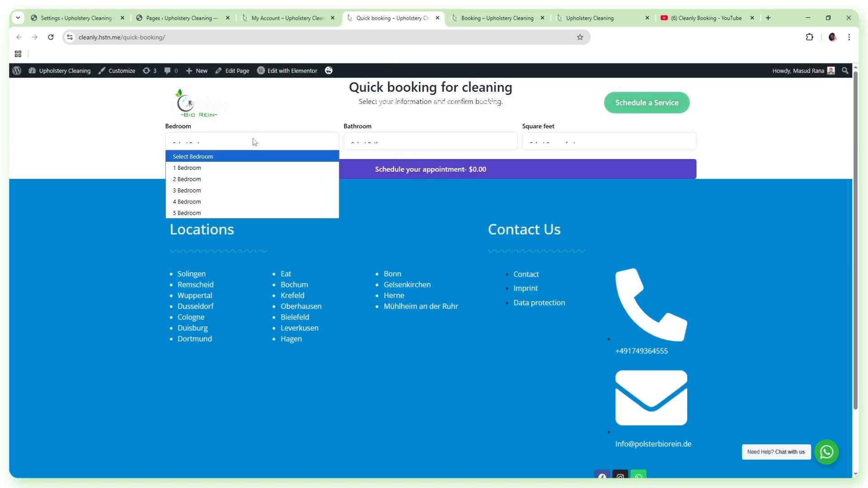
click(192, 180)
click(394, 148)
click(372, 177)
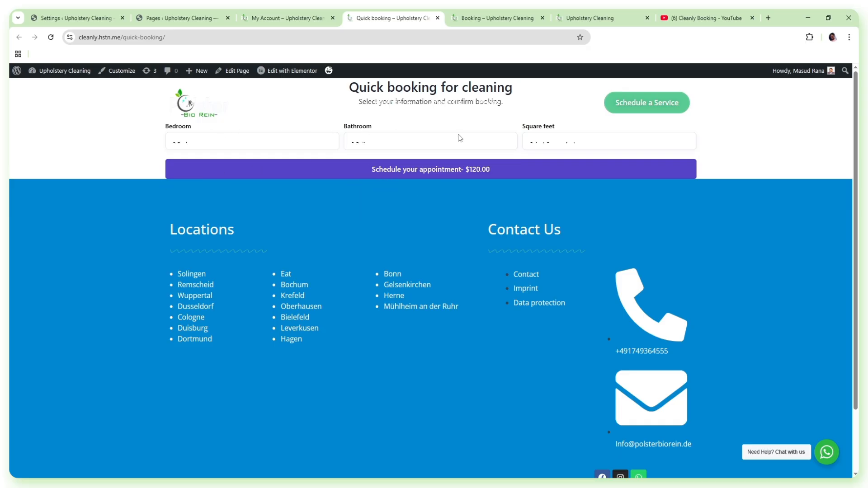
click(560, 143)
click(563, 179)
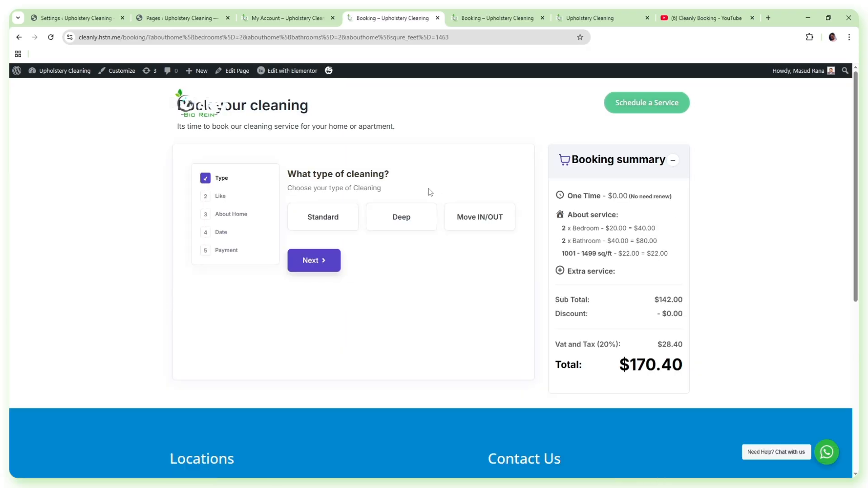
Return to the Cleanly display settings and examine the form sections, including the quick booking form's Layout Position lists
click(74, 15)
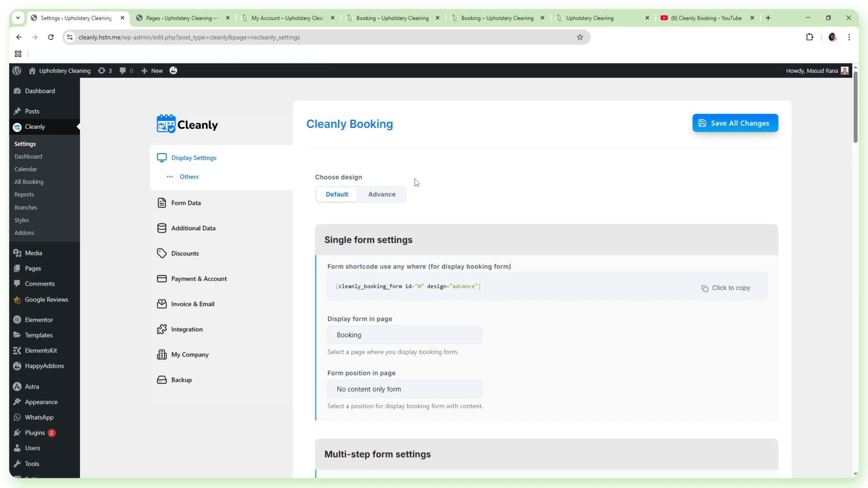
scroll(416, 182, down, 20)
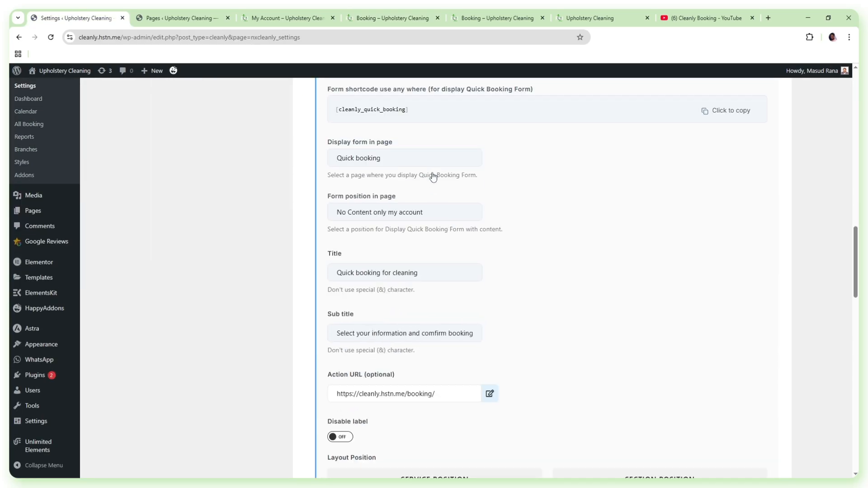
scroll(433, 177, down, 6)
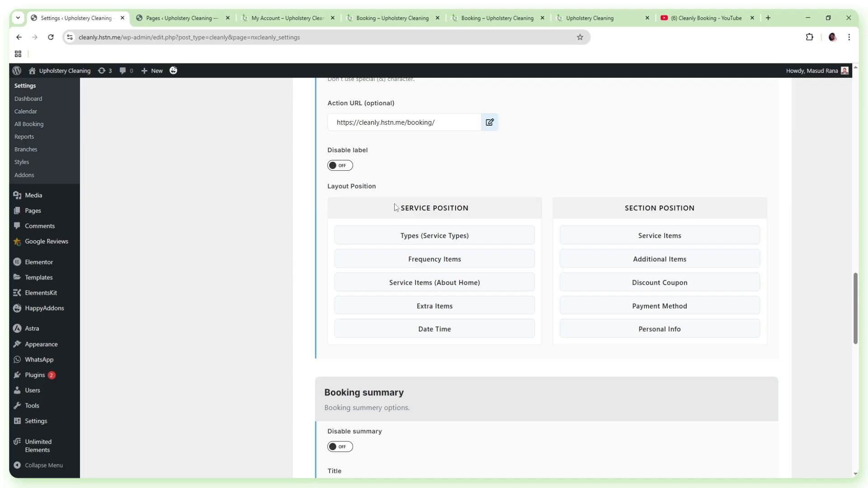
scroll(417, 194, up, 8)
scroll(418, 194, up, 15)
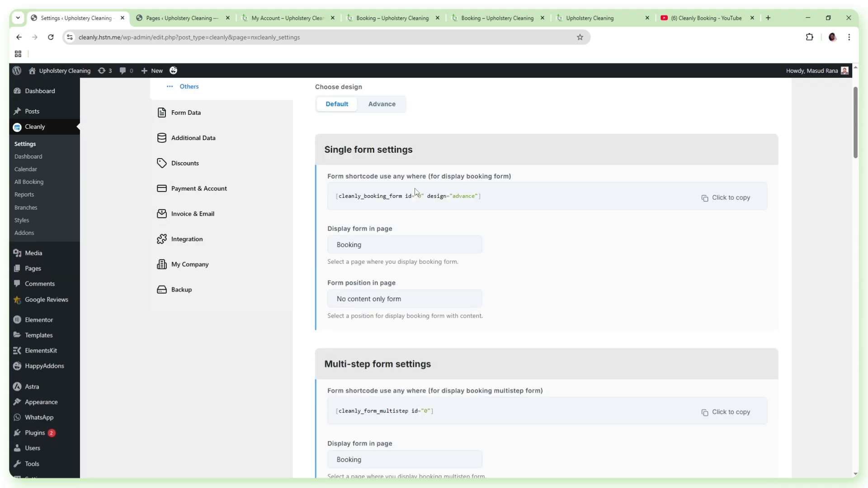
scroll(415, 189, down, 3)
scroll(409, 190, up, 3)
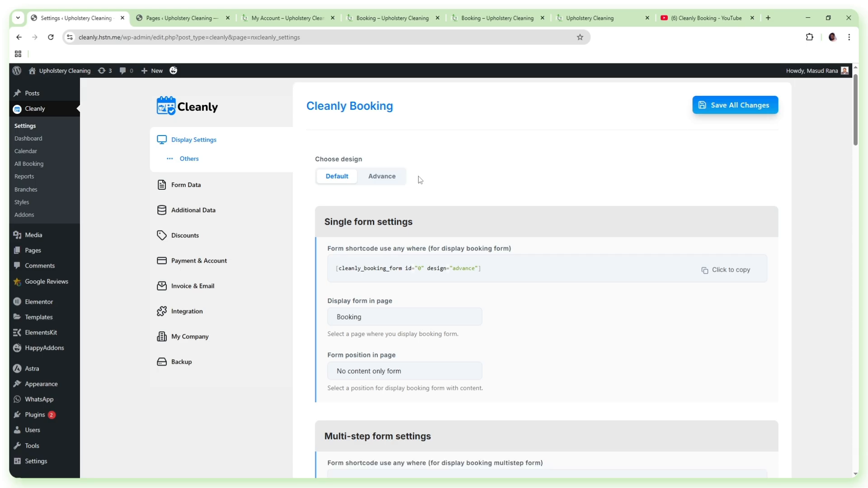
scroll(418, 185, down, 11)
scroll(420, 193, up, 5)
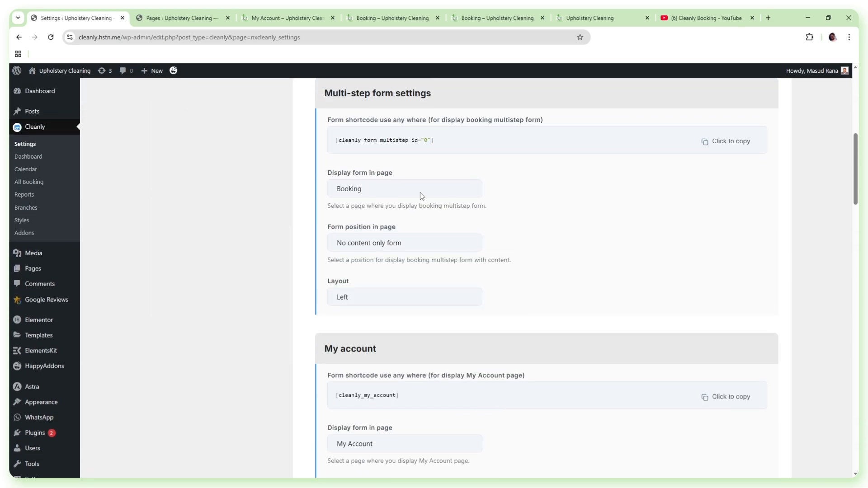
scroll(407, 285, down, 20)
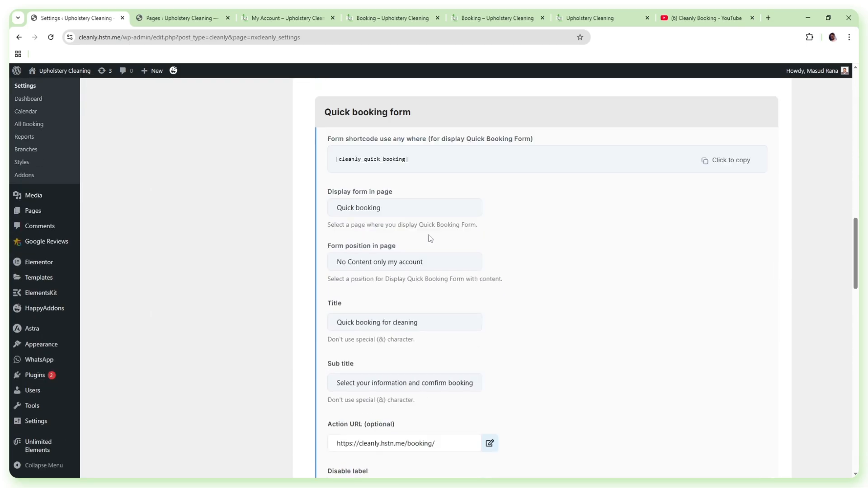
drag(464, 216, 468, 224)
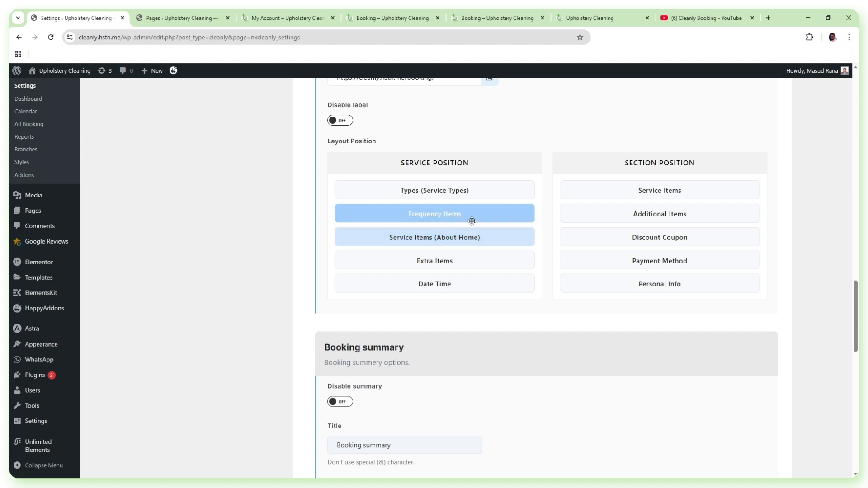
Remove the multi-step form from the Booking page by setting its display page to "Select once", and save all changes
scroll(470, 226, up, 15)
scroll(473, 225, up, 4)
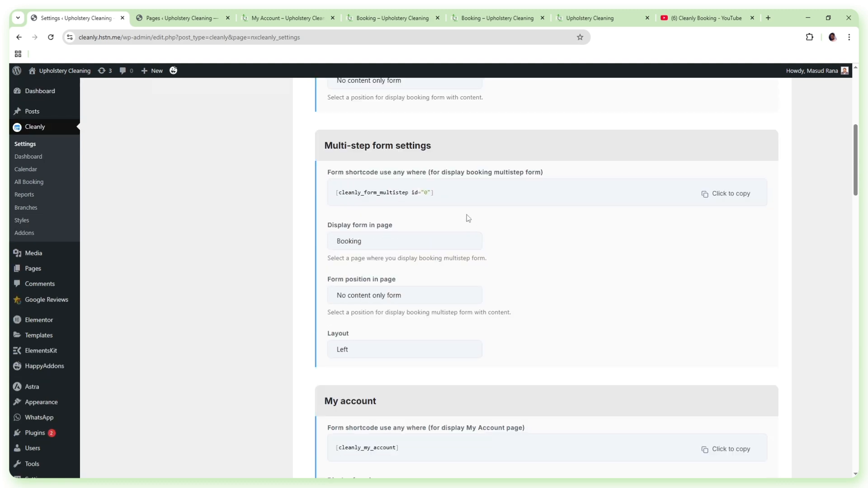
scroll(457, 258, up, 4)
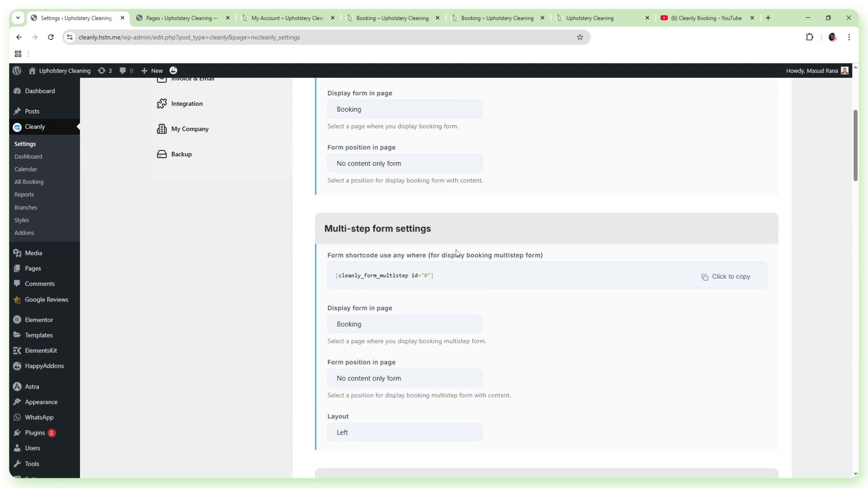
click(393, 327)
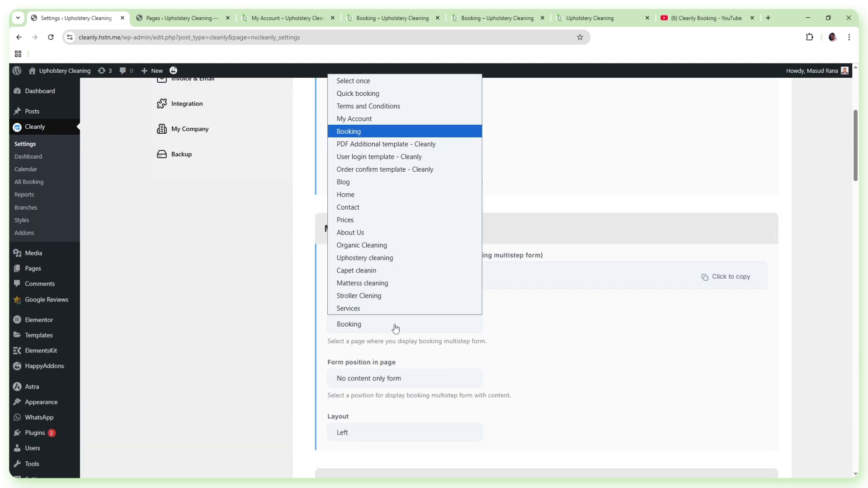
click(364, 80)
scroll(393, 159, up, 5)
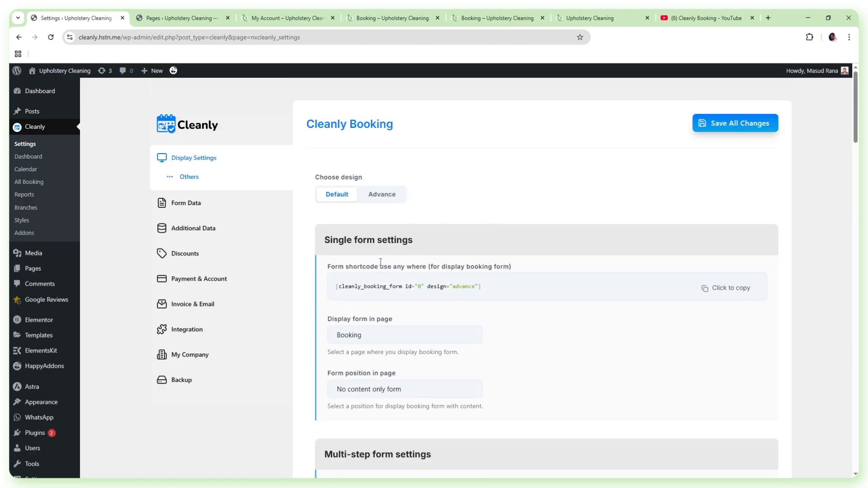
click(740, 123)
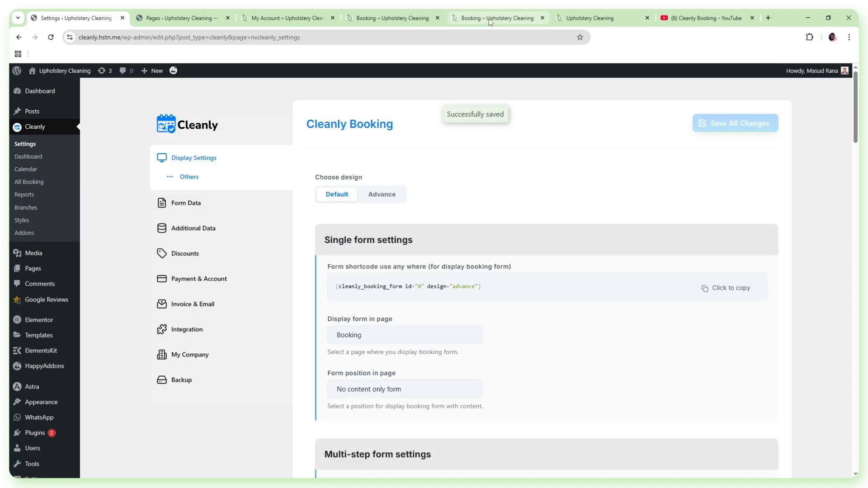
Reload the published Booking page and review the single booking form from the cleaning type to the contact details
click(491, 19)
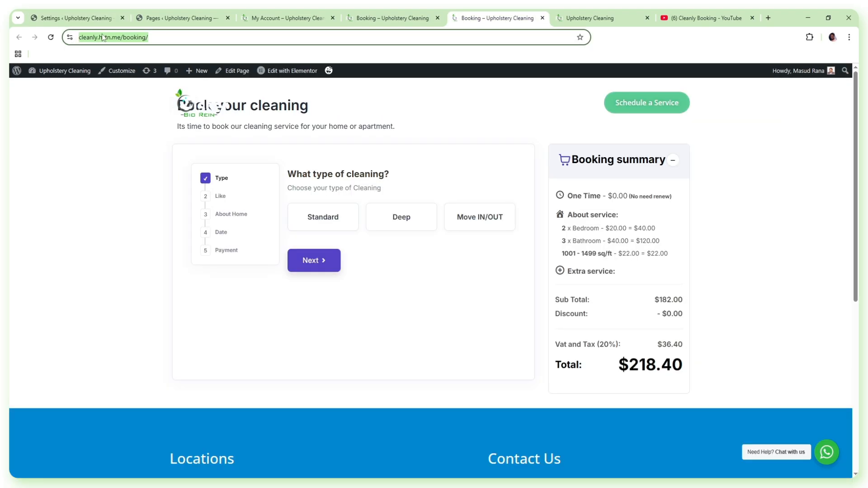
click(50, 37)
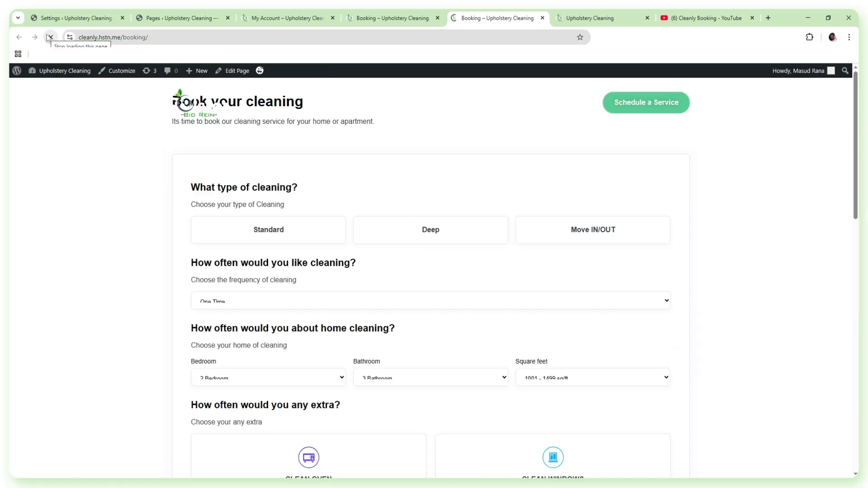
scroll(320, 190, down, 8)
scroll(319, 185, down, 4)
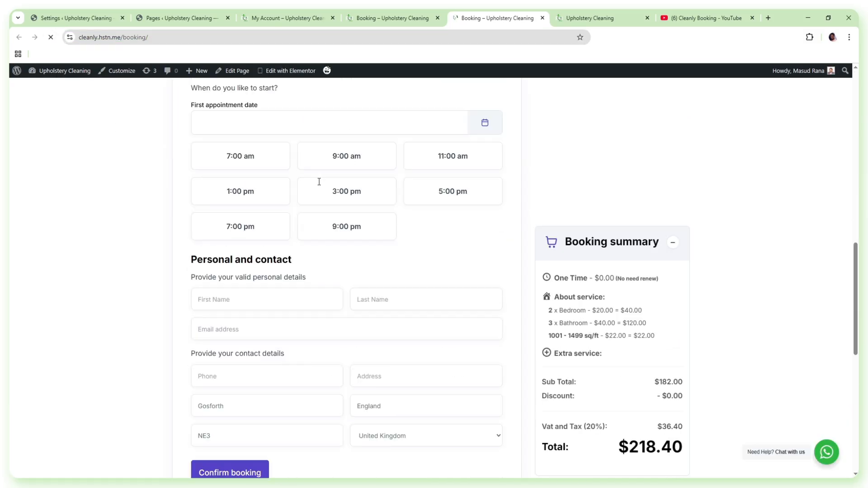
scroll(318, 185, up, 5)
scroll(303, 171, up, 6)
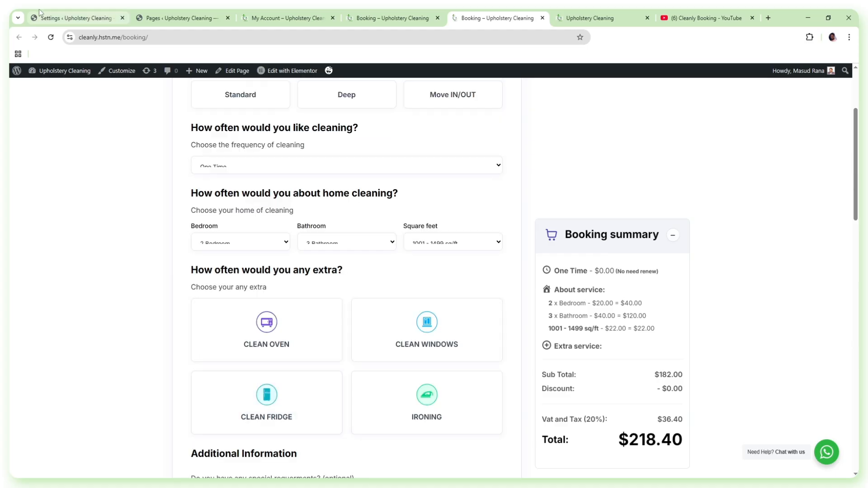
Compare the Service Position and Section Position lists in the display settings with the section order on the Booking page
click(54, 11)
scroll(495, 199, down, 15)
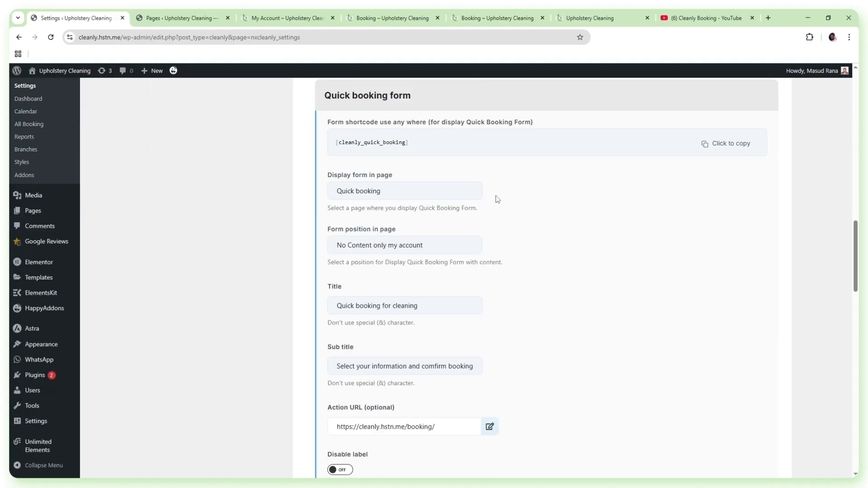
scroll(482, 192, down, 4)
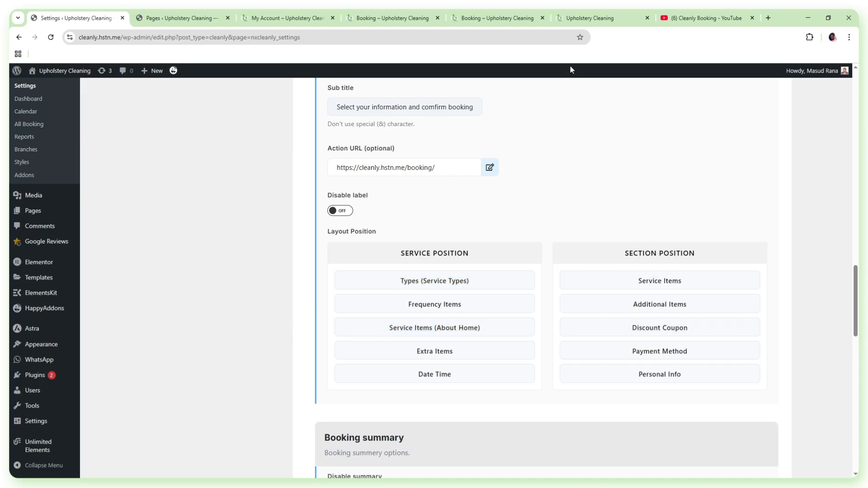
click(506, 19)
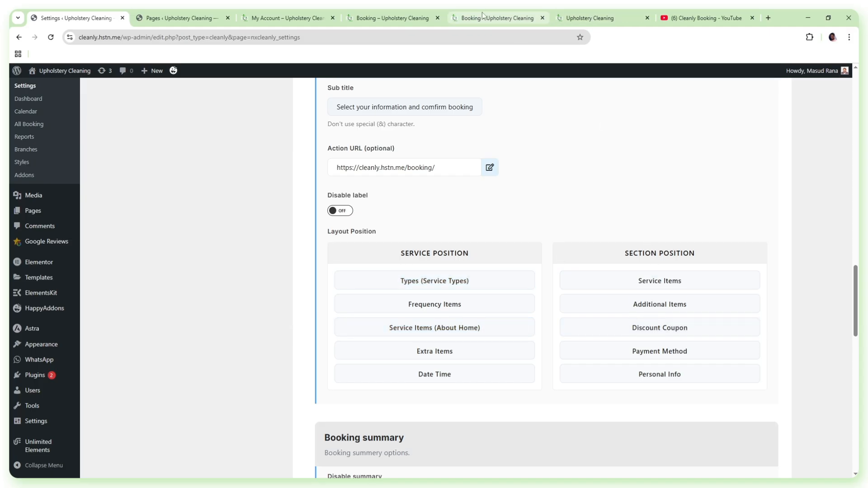
scroll(452, 205, up, 3)
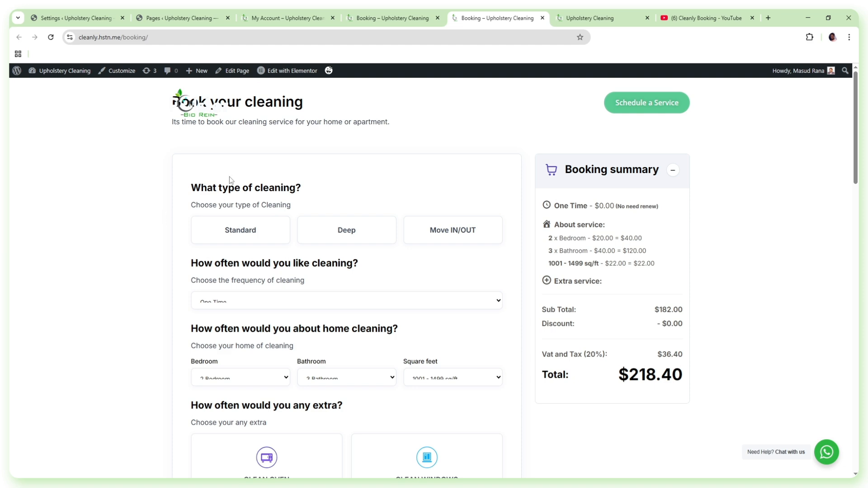
scroll(159, 179, down, 8)
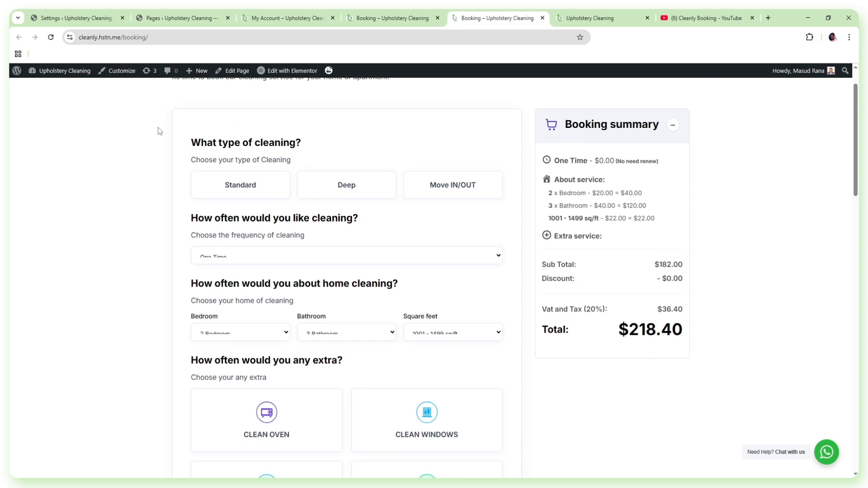
scroll(286, 140, down, 9)
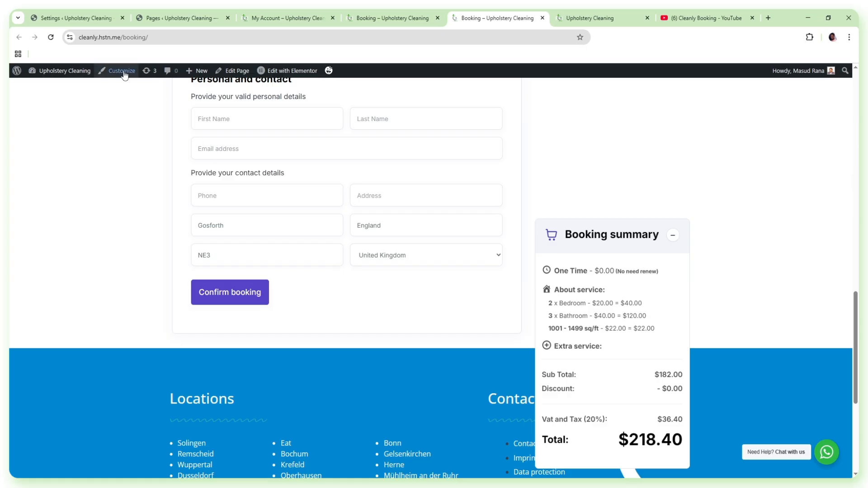
Set the booking form design to Advance in the Cleanly display settings and save all changes
click(86, 18)
scroll(395, 128, up, 20)
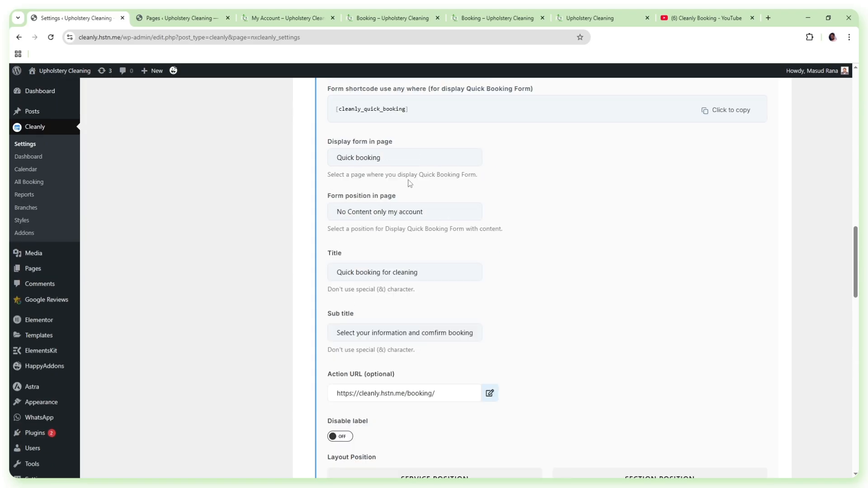
scroll(358, 163, up, 1)
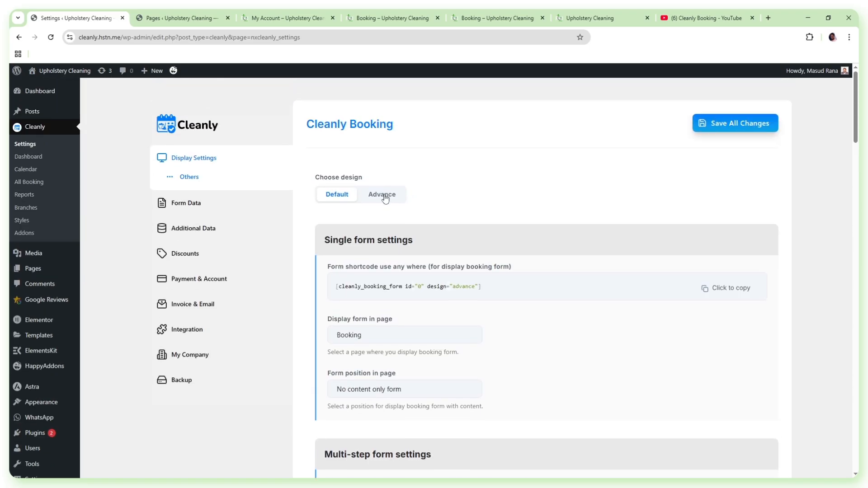
click(385, 195)
click(738, 126)
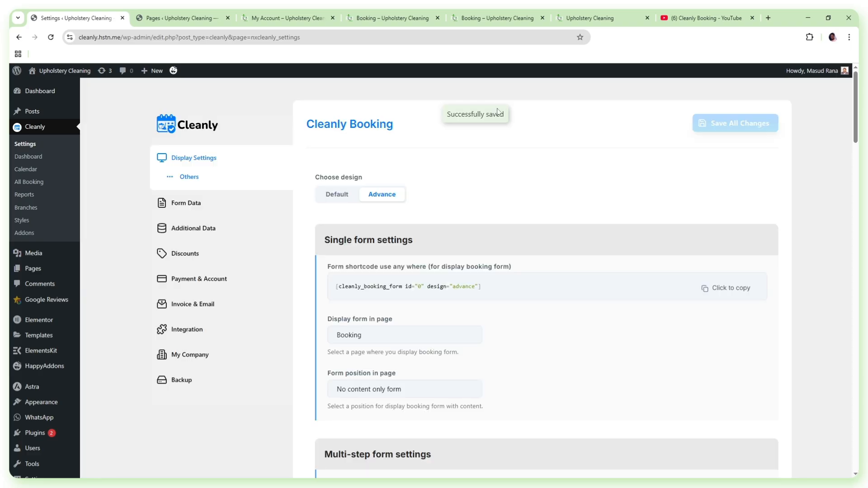
Reload the published Booking page and review the Advance design form from the service sections to the personal information
click(504, 17)
click(51, 37)
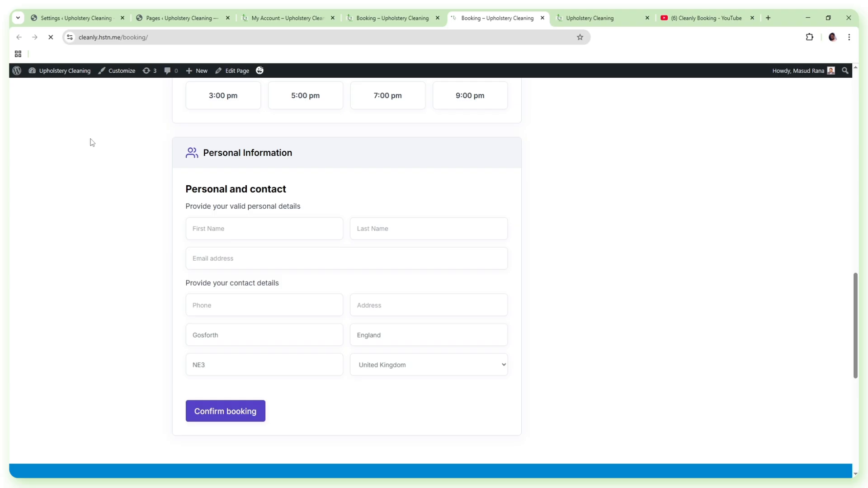
scroll(142, 150, up, 15)
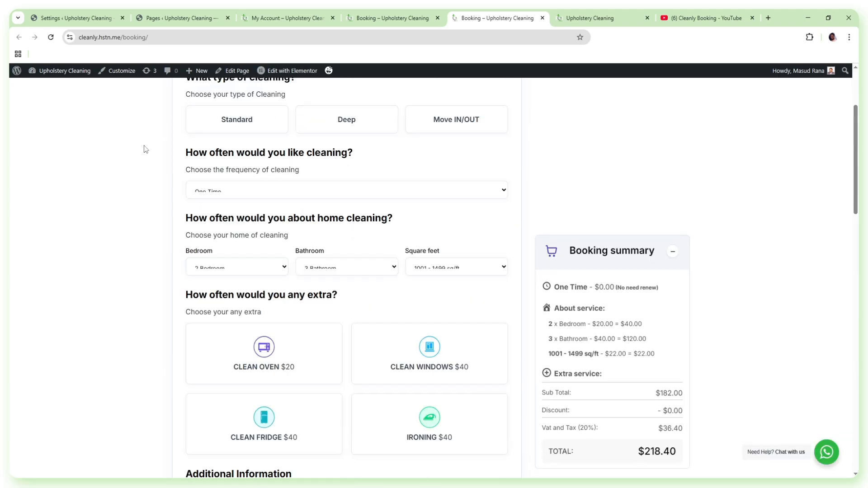
scroll(191, 170, down, 12)
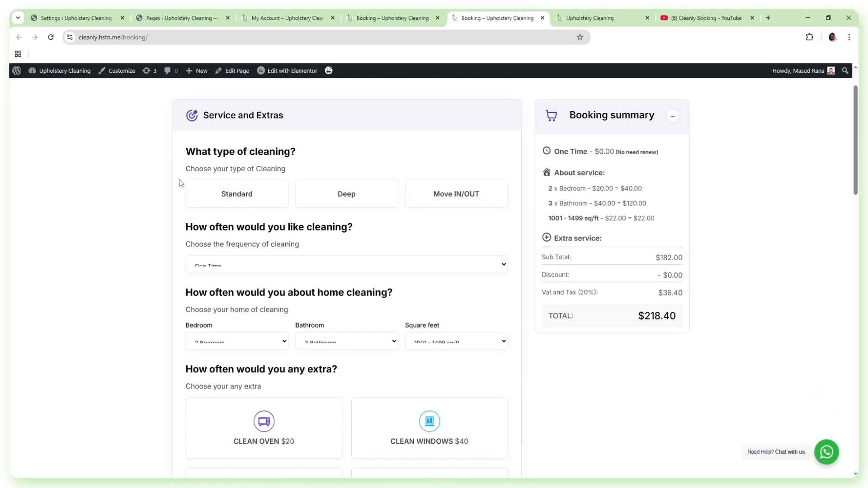
scroll(223, 188, down, 5)
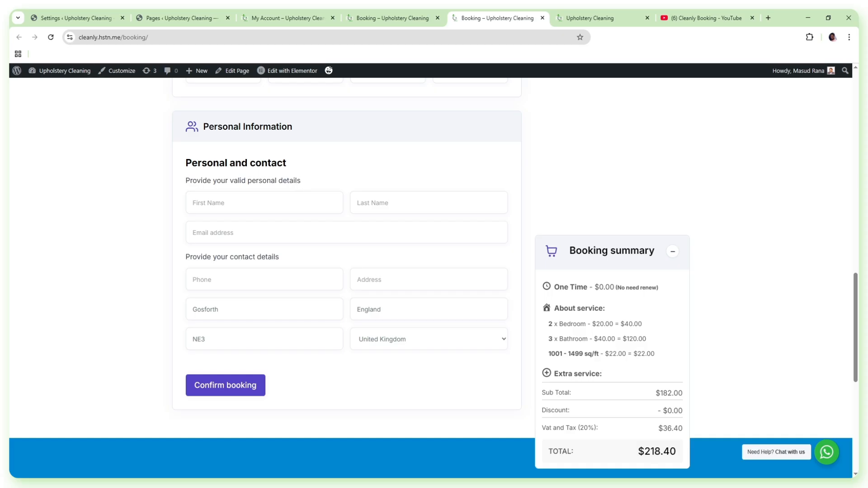
Check the Service Position and Section Position lists in the Cleanly display settings against the top of the Booking page
click(88, 13)
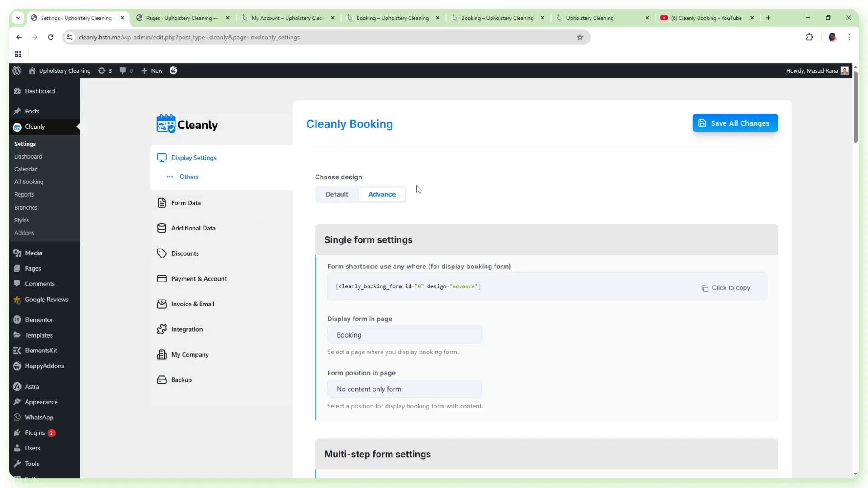
scroll(436, 169, down, 20)
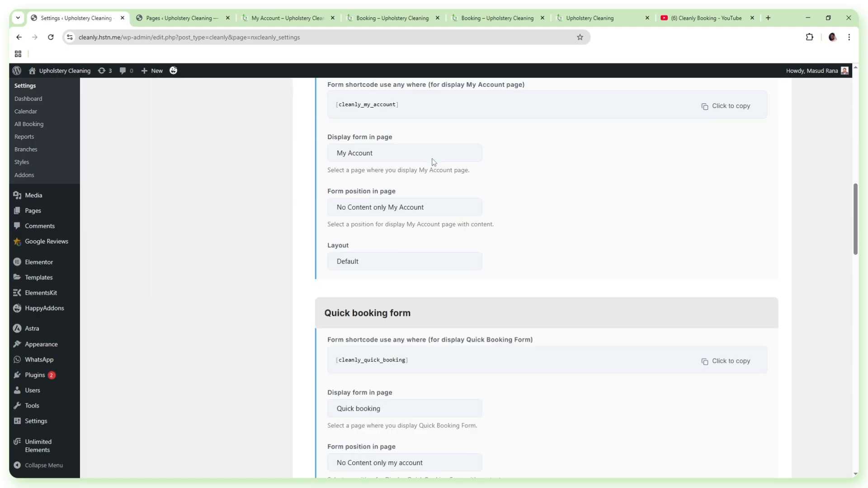
scroll(434, 161, down, 6)
mouse_move(462, 185)
mouse_down()
mouse_move(513, 204)
mouse_move(465, 174)
mouse_move(453, 197)
mouse_up()
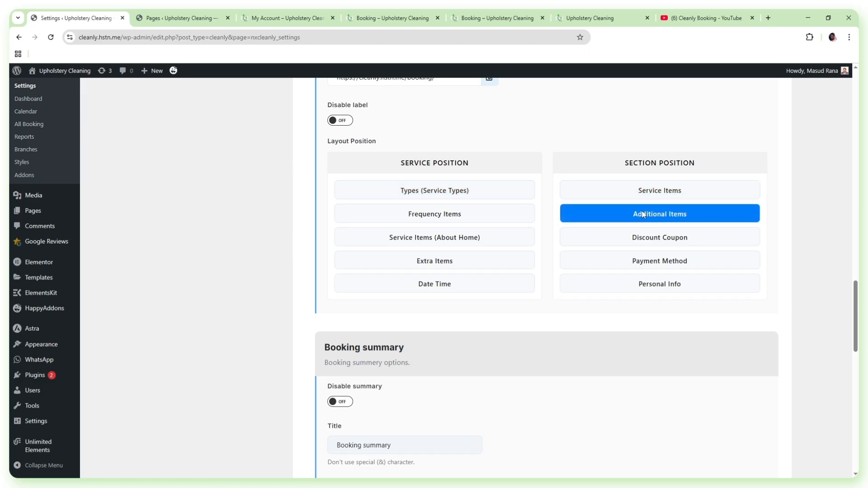
click(497, 17)
scroll(382, 223, up, 15)
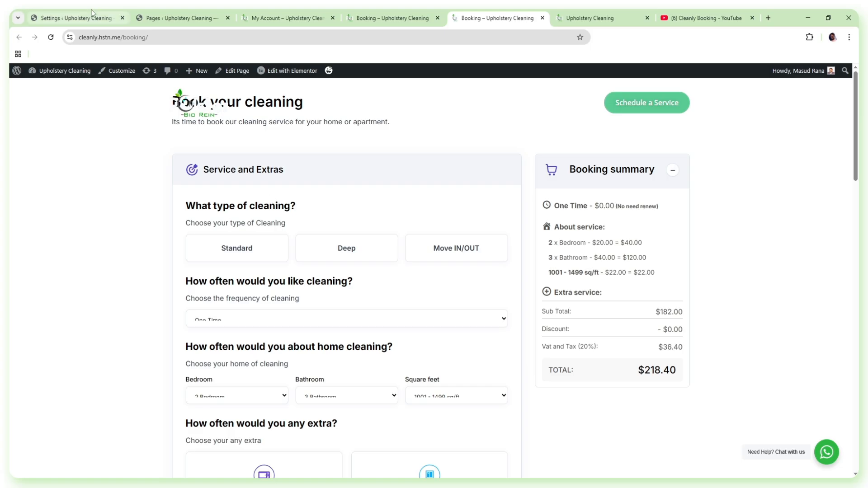
Move Service Items to the end of the Section Position list in the Cleanly display settings and save all changes
click(75, 17)
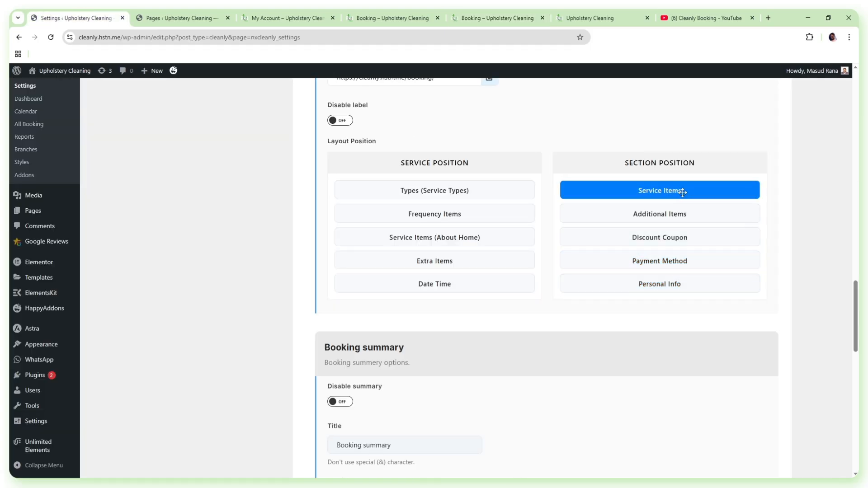
drag(682, 190, 693, 290)
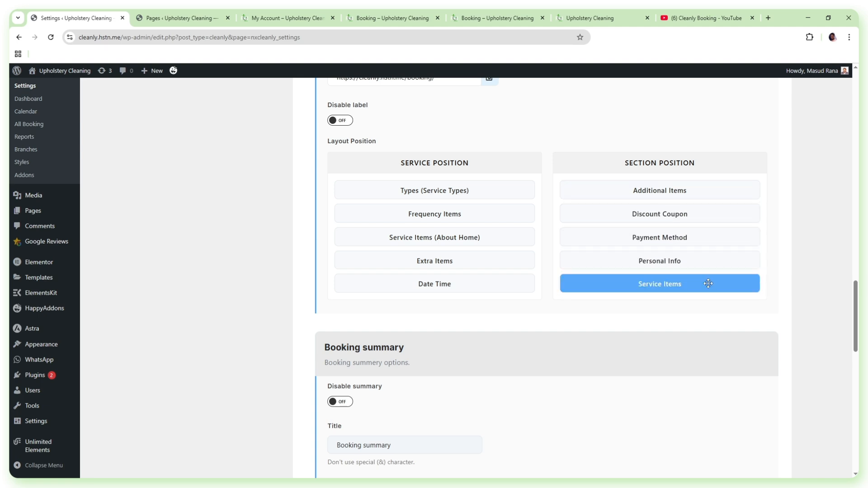
scroll(831, 166, up, 3)
scroll(832, 166, up, 15)
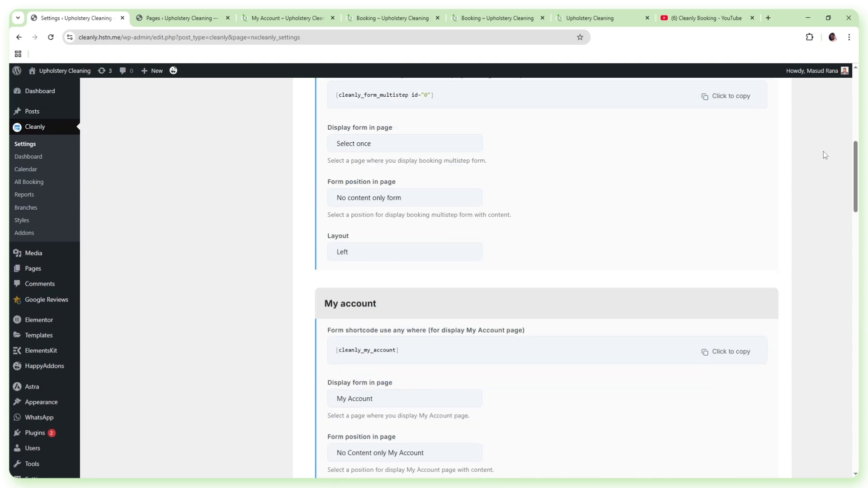
click(740, 126)
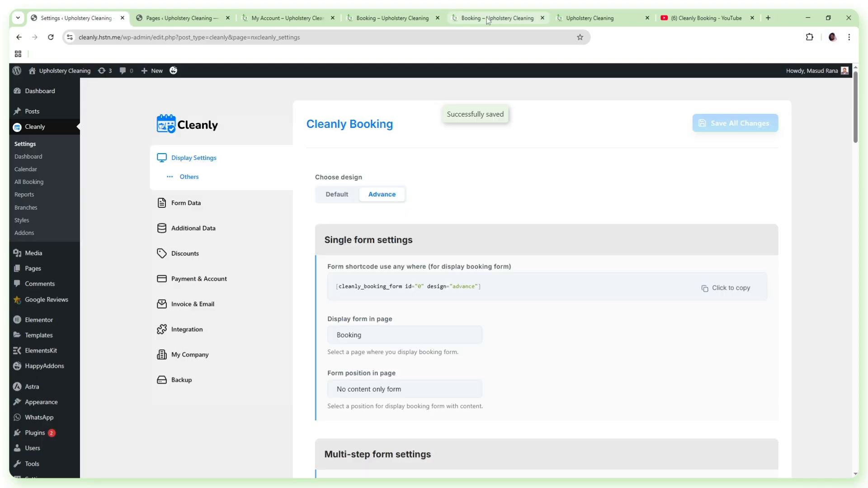
Reload the published Booking page and check the order of the Personal Information and Service and Extras sections
click(508, 19)
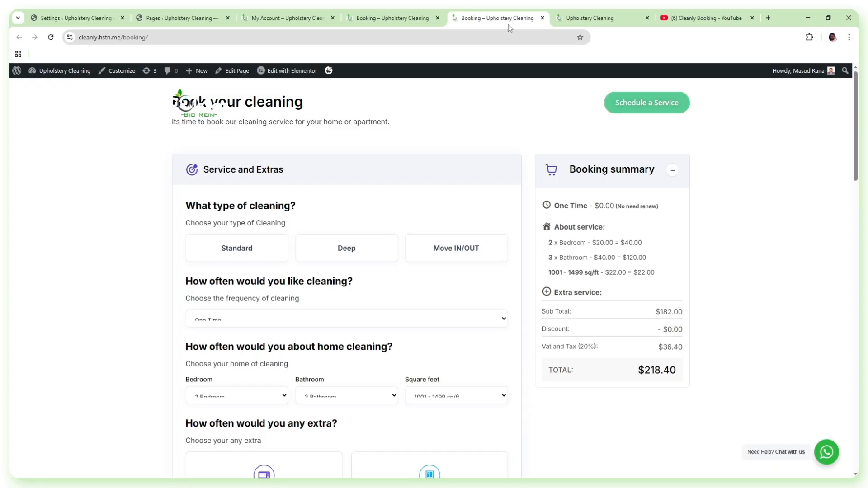
click(50, 38)
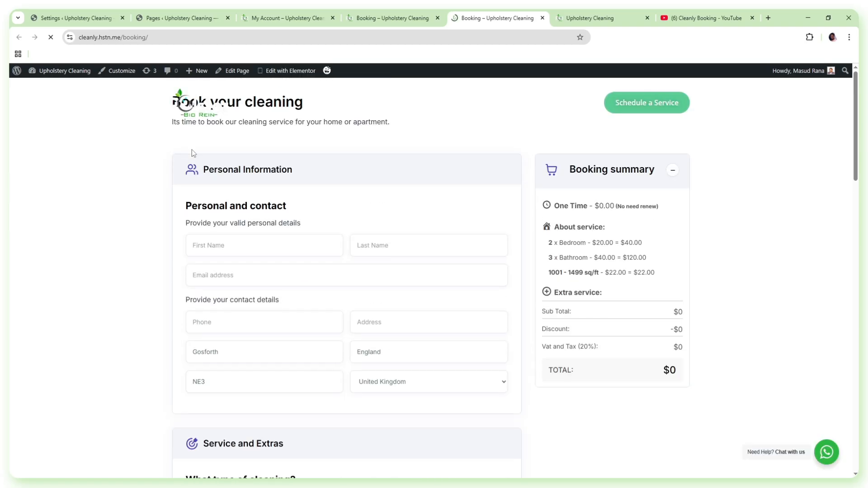
scroll(279, 165, down, 3)
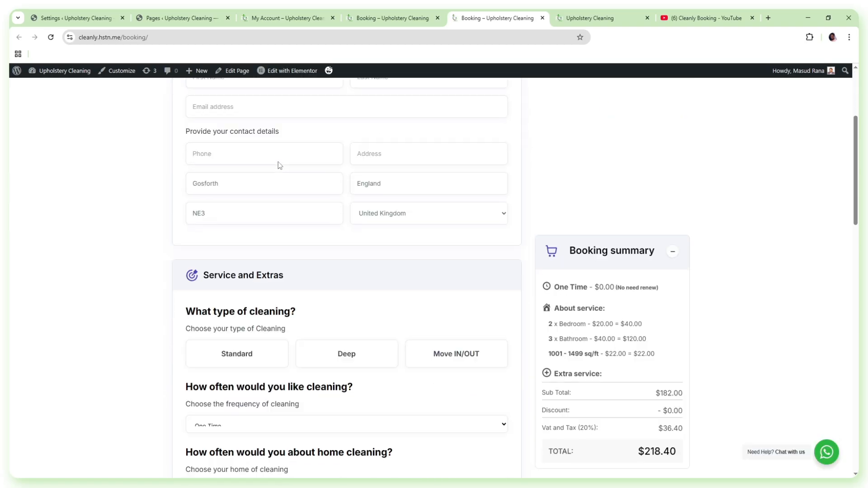
scroll(278, 165, down, 10)
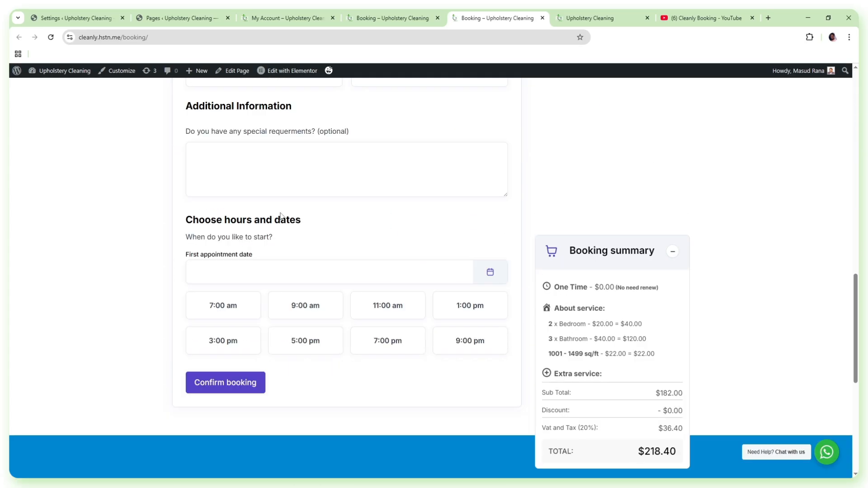
scroll(285, 217, down, 3)
scroll(280, 216, up, 15)
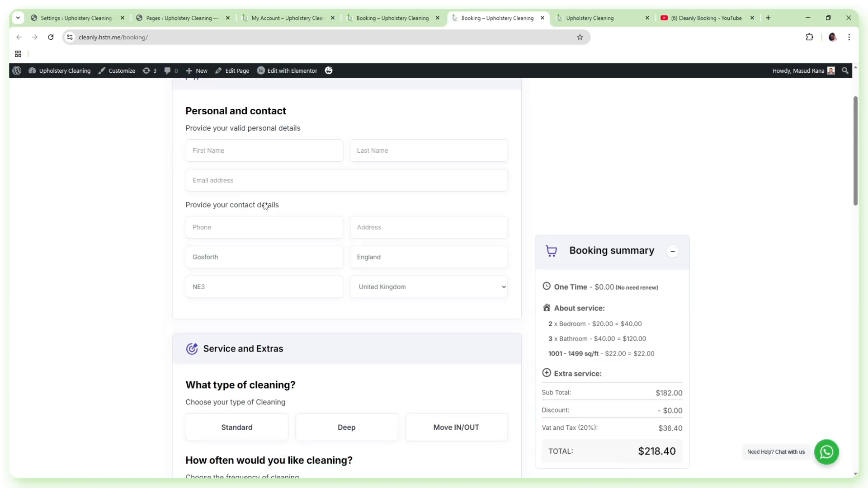
Restore the Section Position order in the display settings, with Service Items first and Personal Info last
click(73, 18)
scroll(493, 271, down, 1)
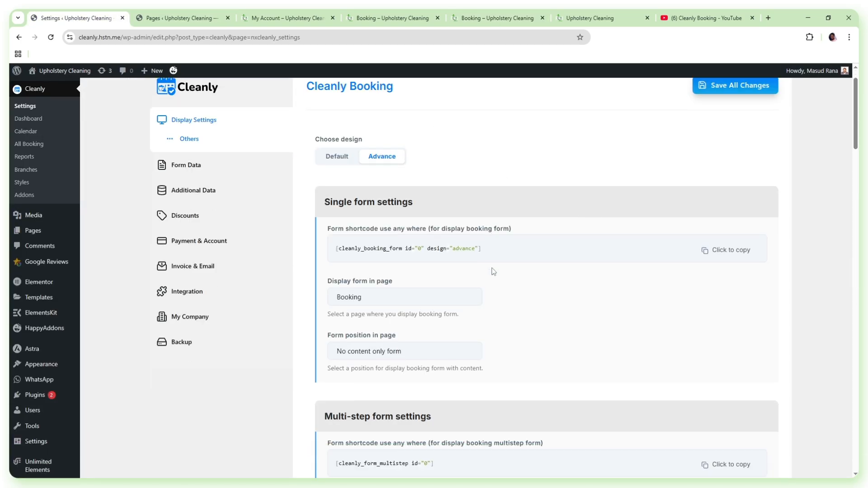
scroll(493, 272, down, 20)
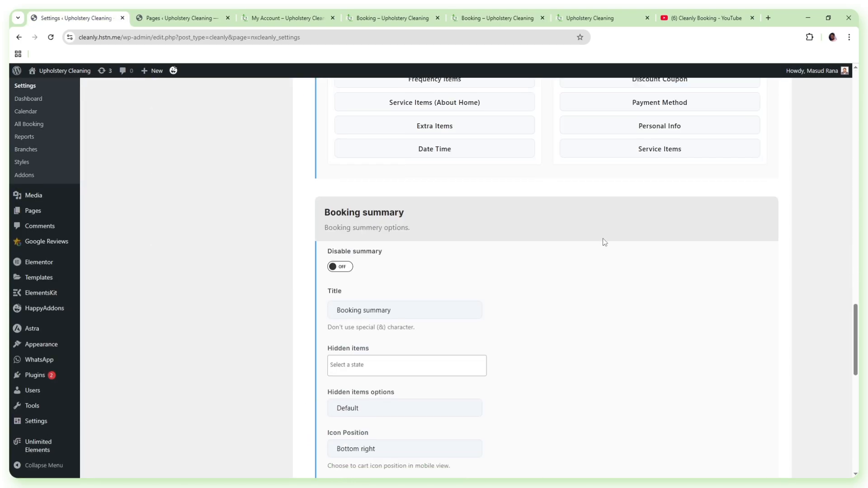
scroll(603, 242, up, 4)
mouse_move(669, 246)
mouse_down()
mouse_move(668, 236)
mouse_move(668, 311)
mouse_move(674, 235)
mouse_up()
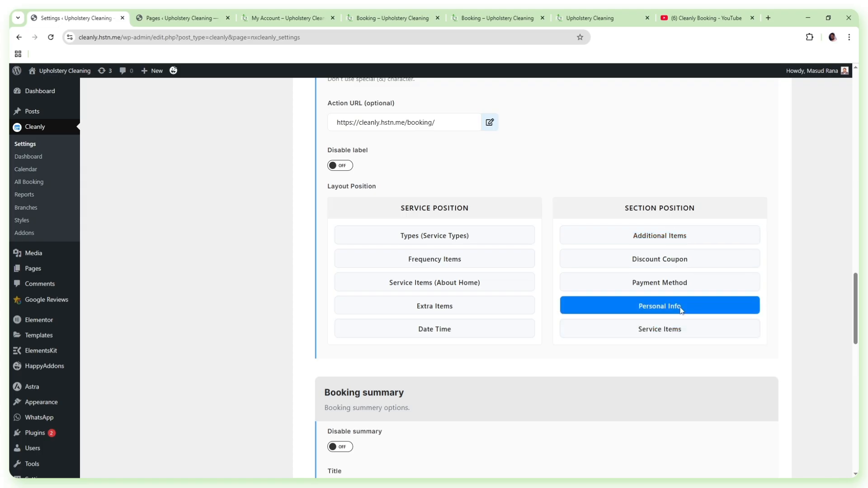
drag(680, 310, 675, 226)
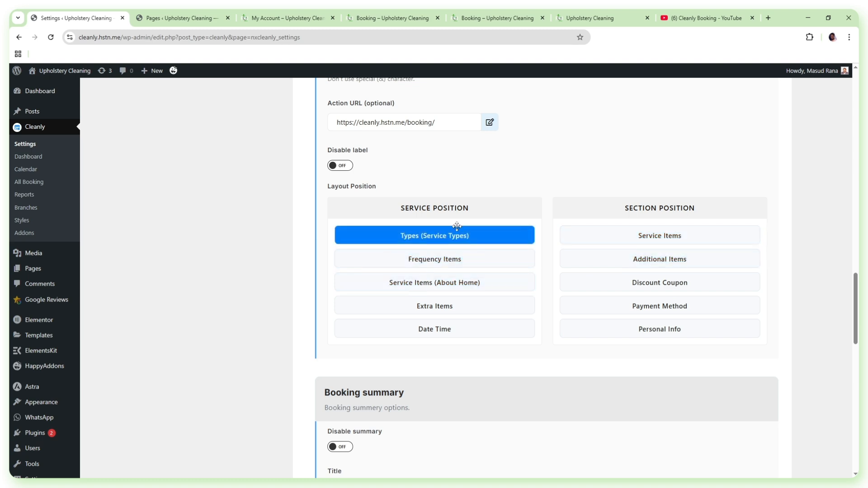
Examine the order of the service questions within Service and Extras on the Booking page, from cleaning type to hours and dates
click(502, 17)
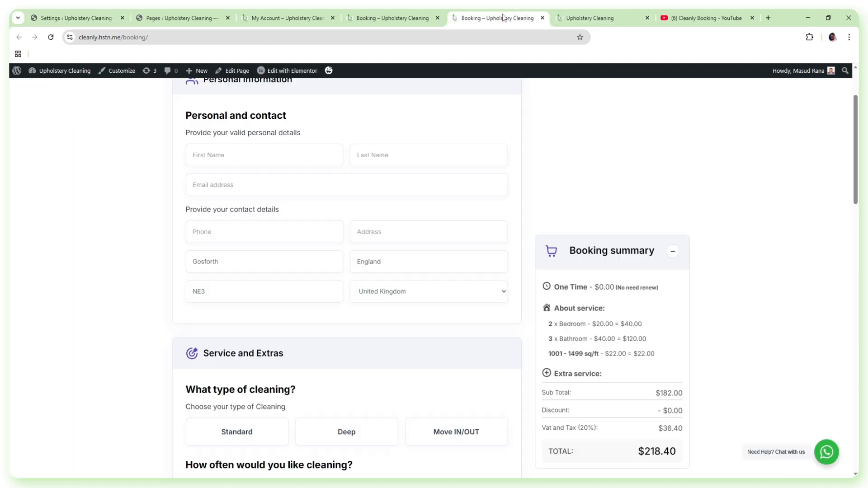
scroll(341, 176, down, 4)
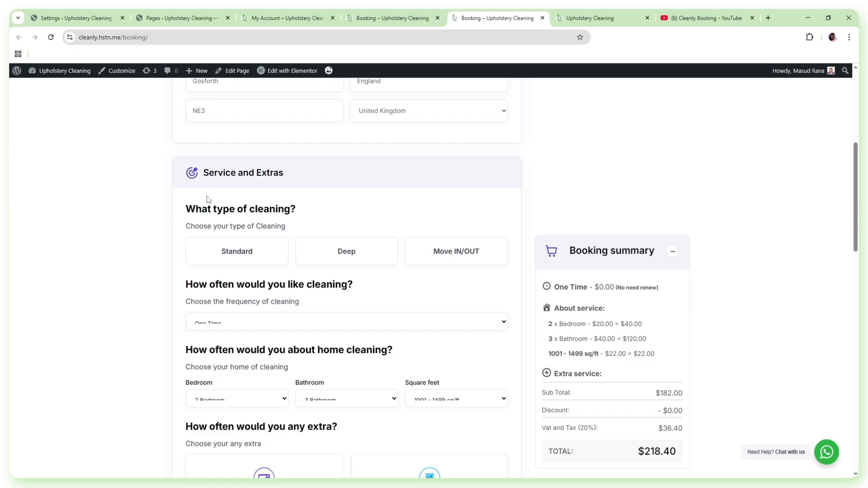
scroll(211, 199, down, 1)
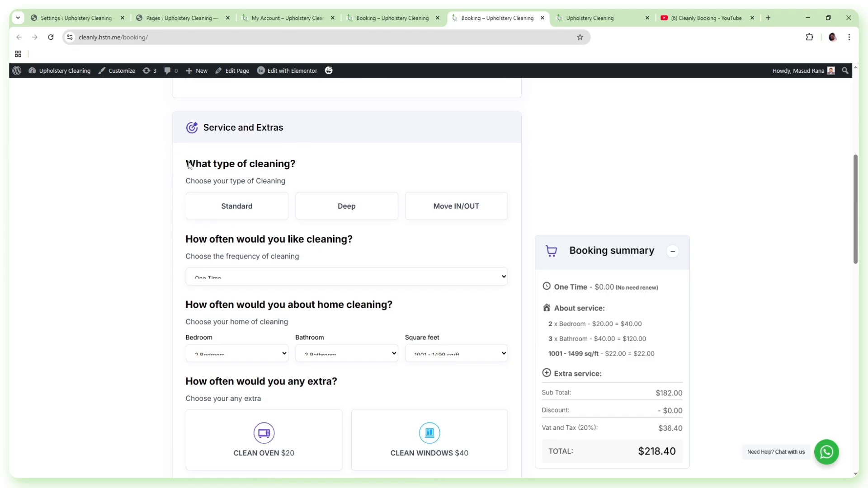
scroll(217, 181, down, 2)
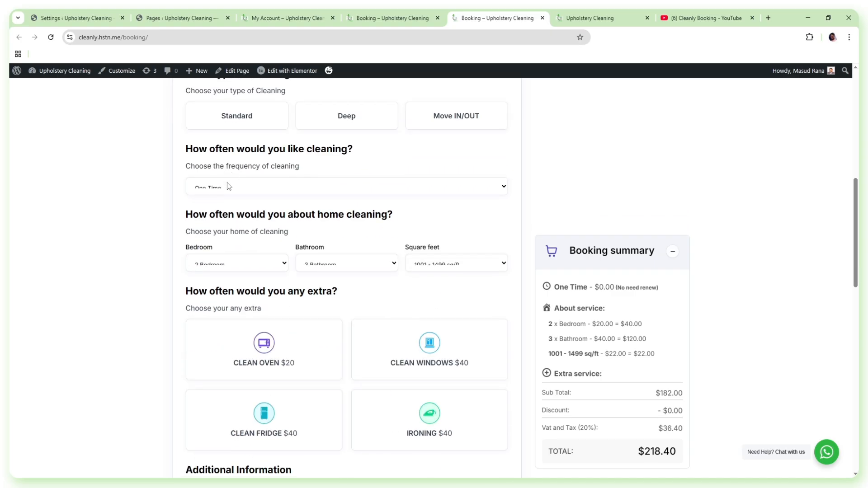
scroll(288, 237, down, 2)
click(303, 239)
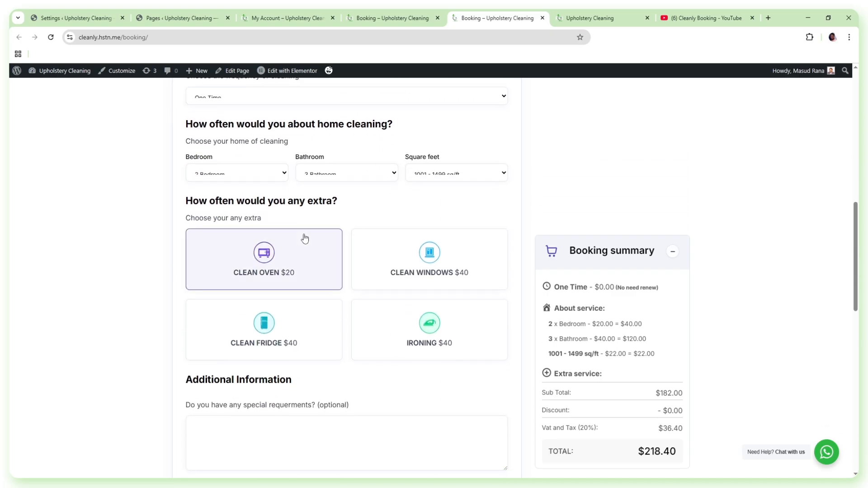
scroll(284, 236, down, 2)
scroll(282, 239, down, 3)
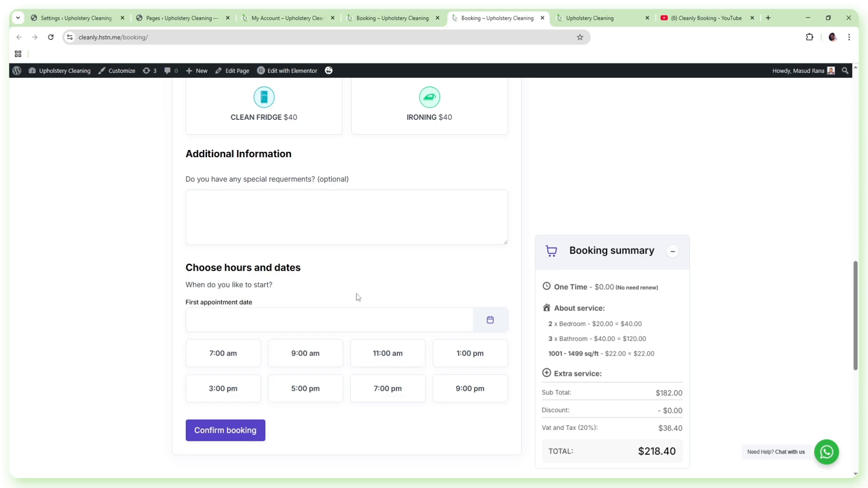
scroll(395, 315, up, 15)
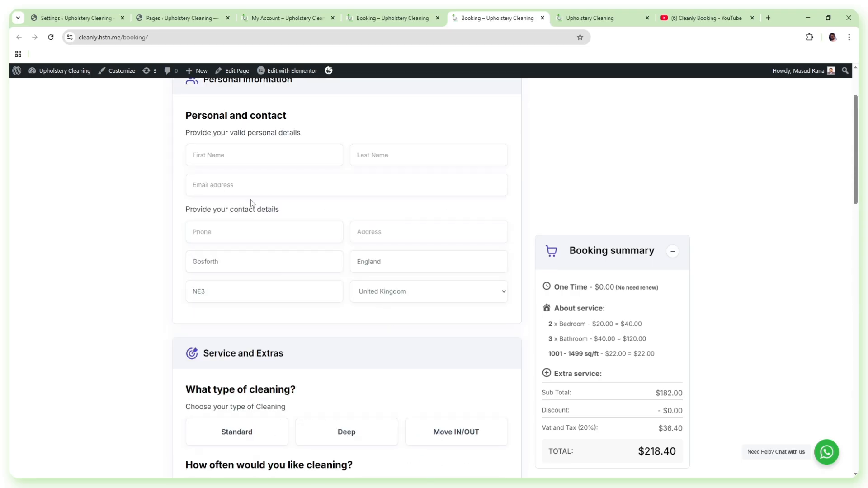
scroll(261, 188, down, 9)
scroll(261, 188, up, 5)
In the Service Position list, move Types (Service Types) to the end and Service Items (About Home) further down, and save all changes
click(74, 17)
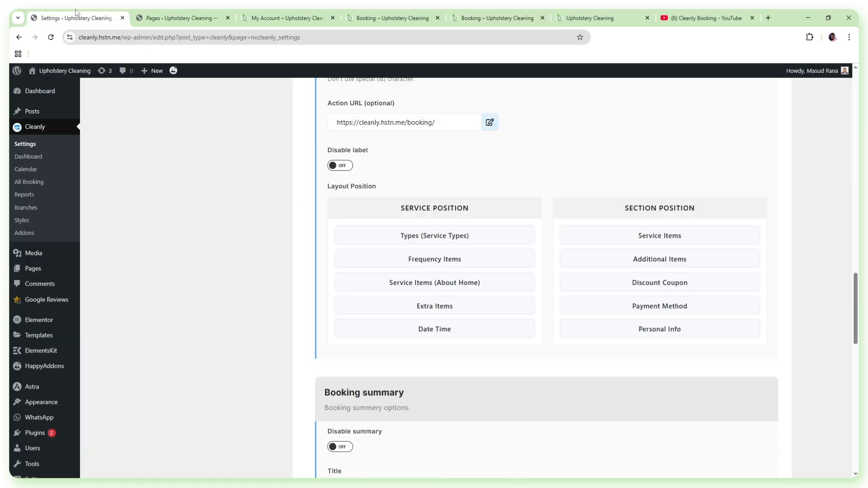
click(449, 236)
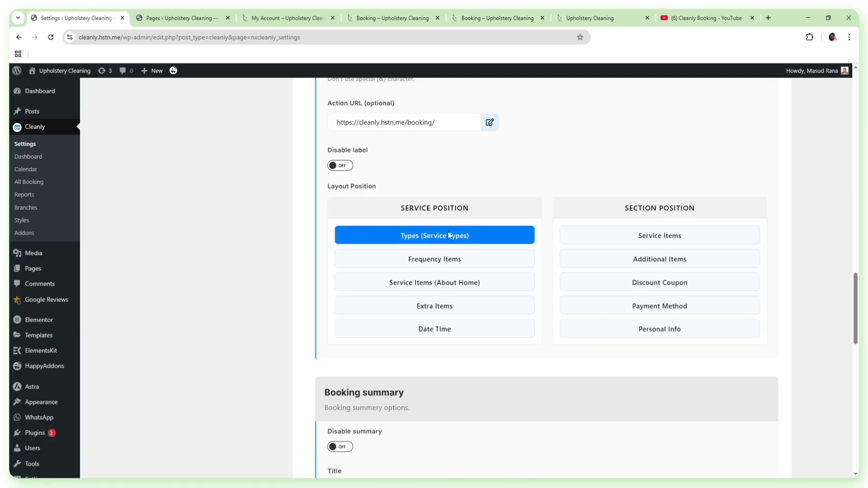
drag(443, 236, 452, 338)
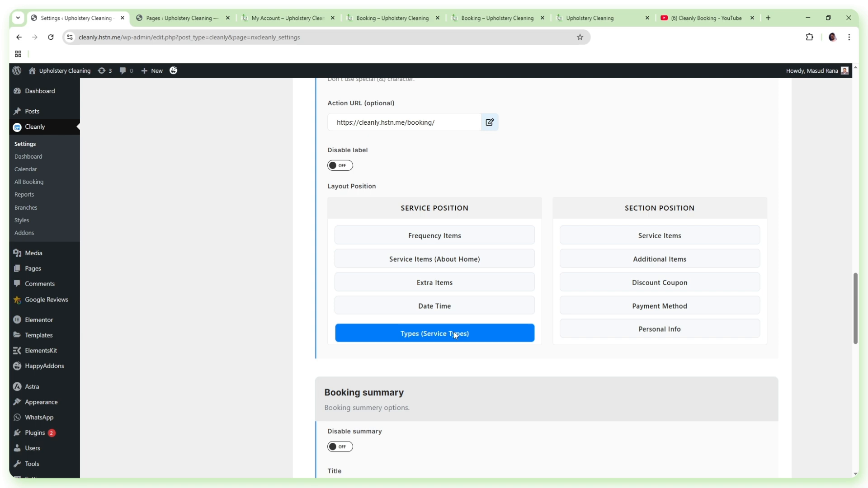
click(449, 262)
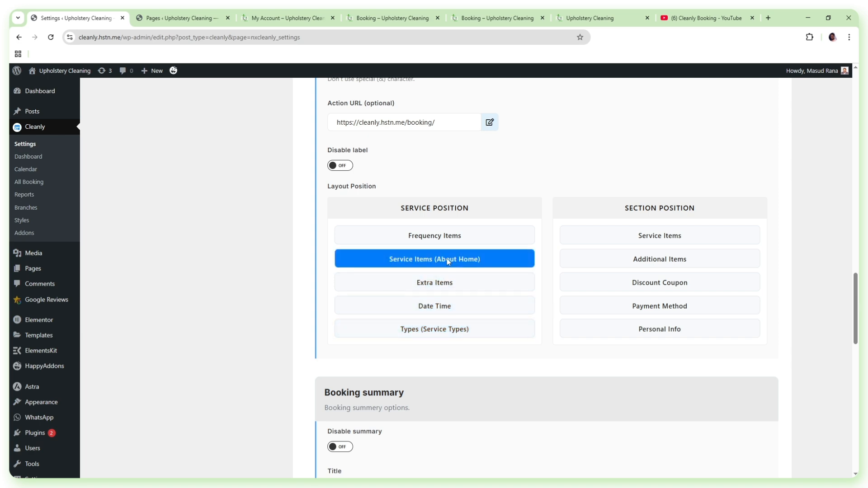
drag(449, 262, 459, 300)
scroll(809, 167, up, 20)
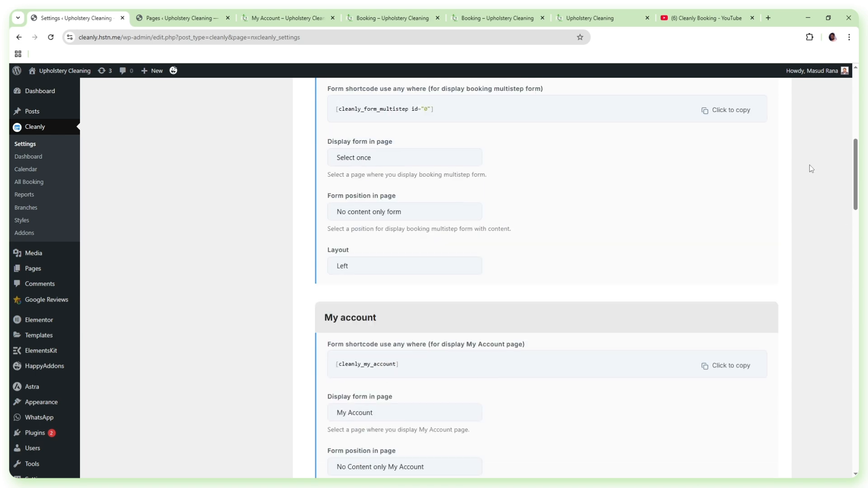
scroll(807, 172, down, 7)
scroll(781, 145, up, 7)
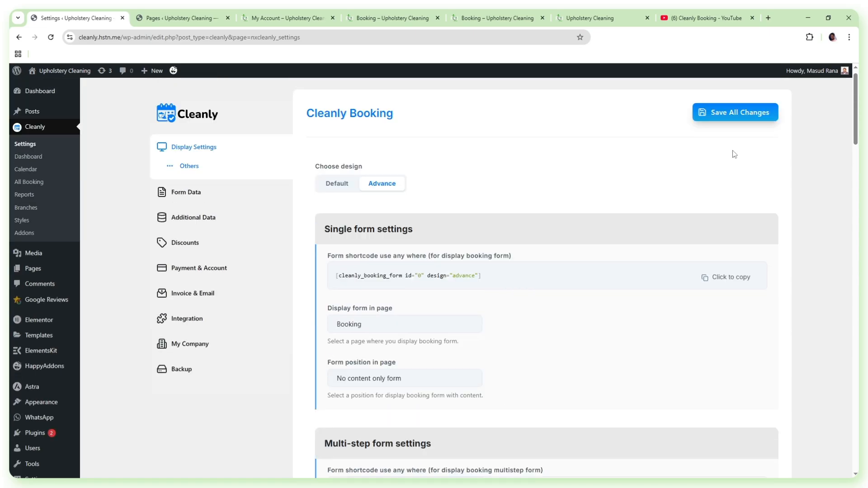
click(724, 130)
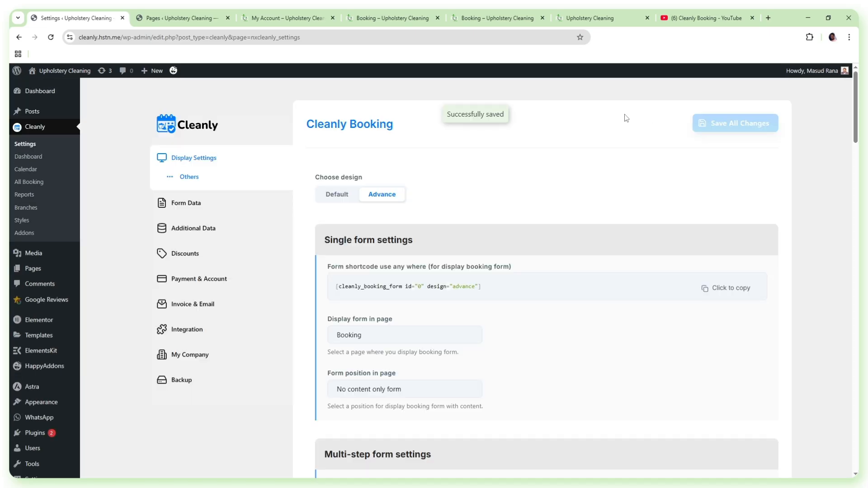
Reload the Booking page, choose the Every 2 Weeks frequency and check the order of the questions within Service and Extras
click(495, 18)
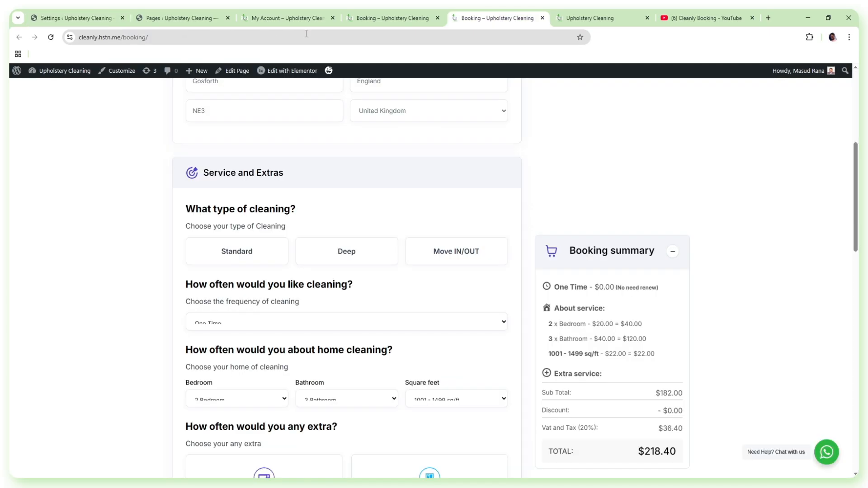
click(50, 39)
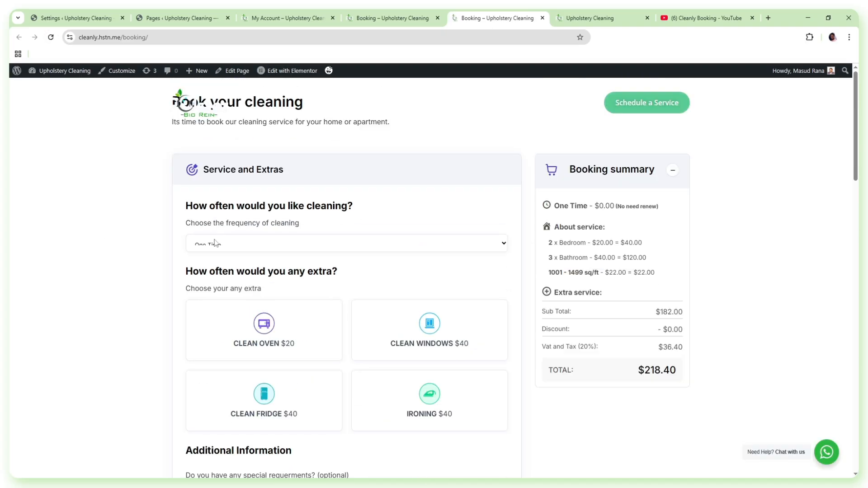
click(233, 245)
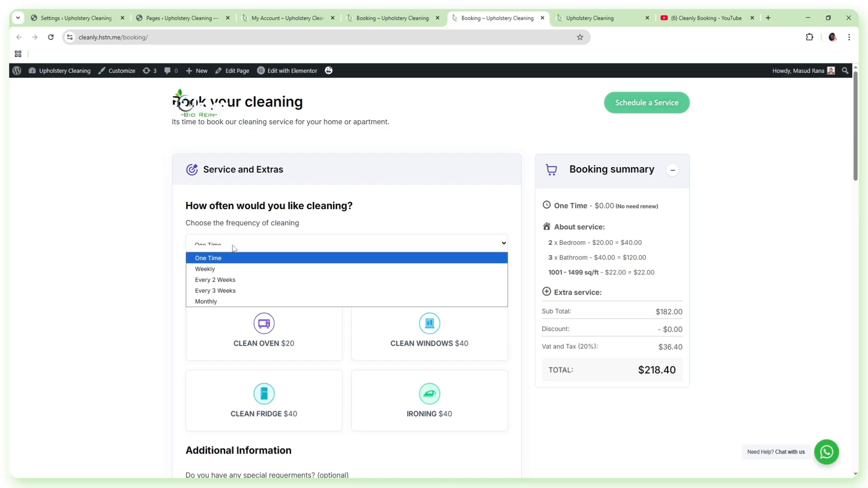
click(216, 280)
scroll(273, 289, down, 8)
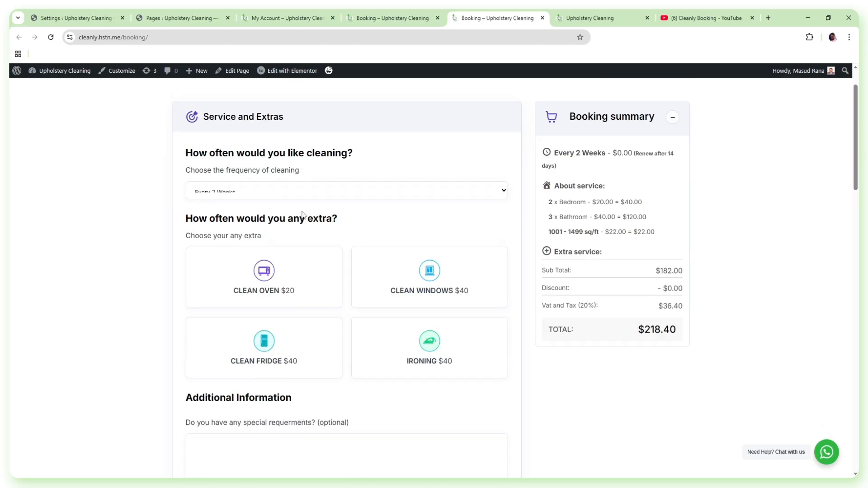
scroll(273, 292, down, 3)
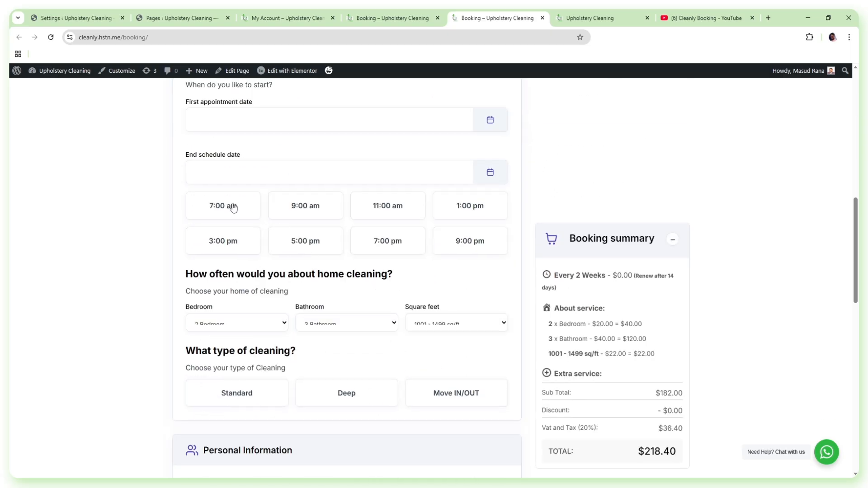
scroll(298, 206, down, 2)
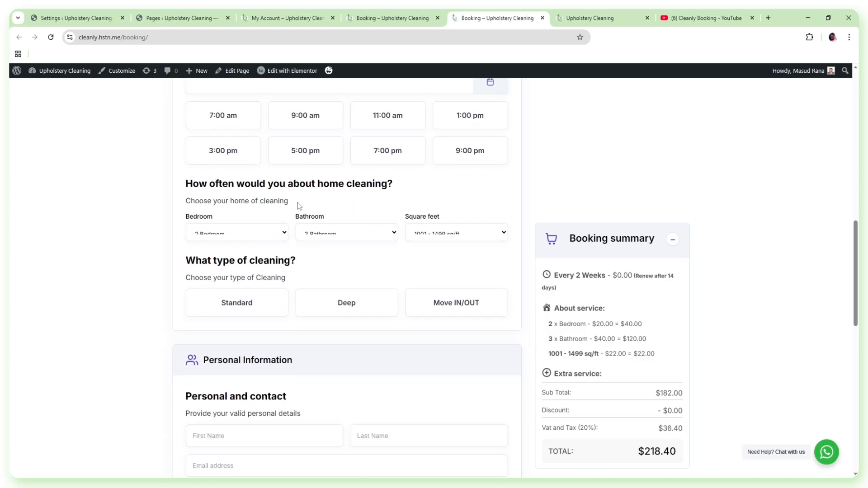
On the Booking page, view the bedroom choices and try the Standard, Deep and Move IN/OUT cleaning types
click(229, 236)
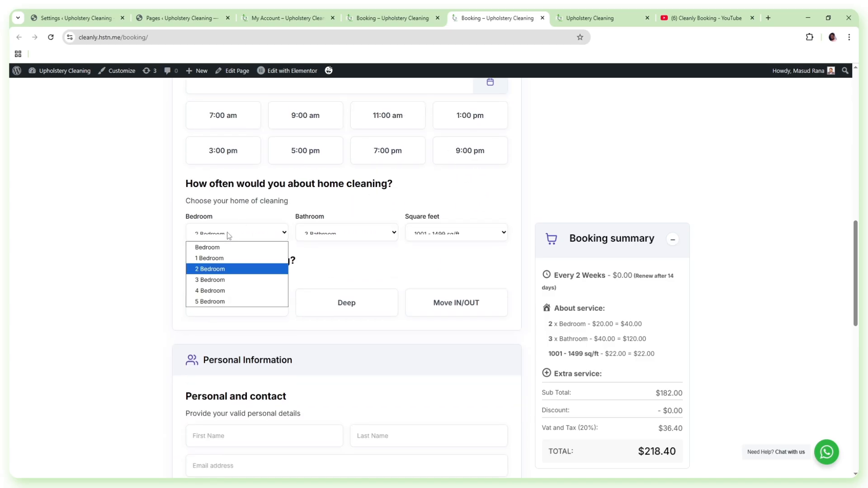
click(387, 257)
click(237, 303)
click(329, 302)
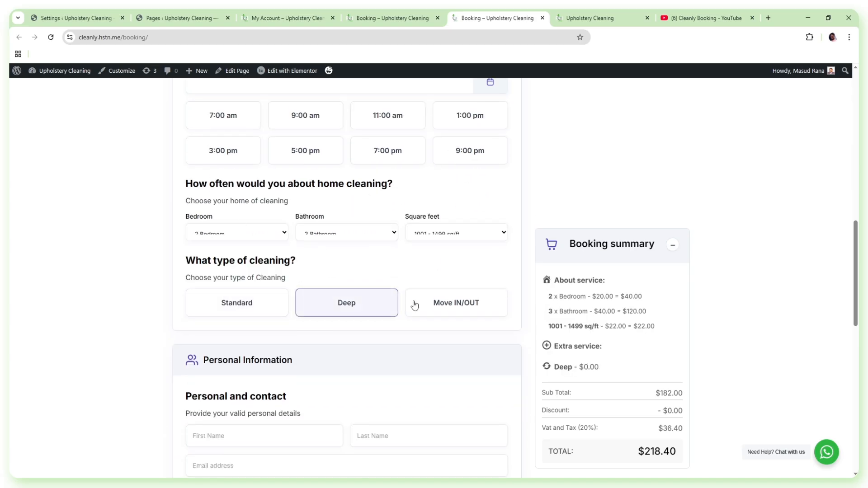
click(415, 305)
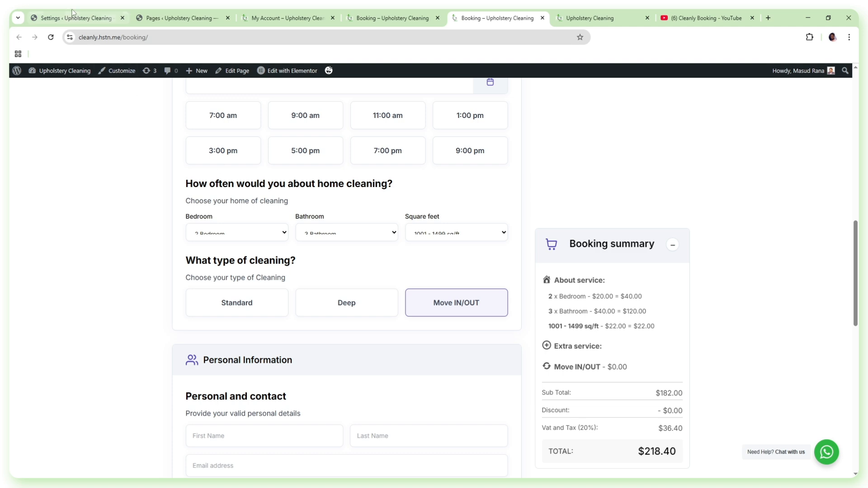
In the Service Position list, move Types (Service Types) to first and Service Items (About Home) to second, and save all changes
click(109, 18)
scroll(446, 188, down, 12)
scroll(446, 187, down, 15)
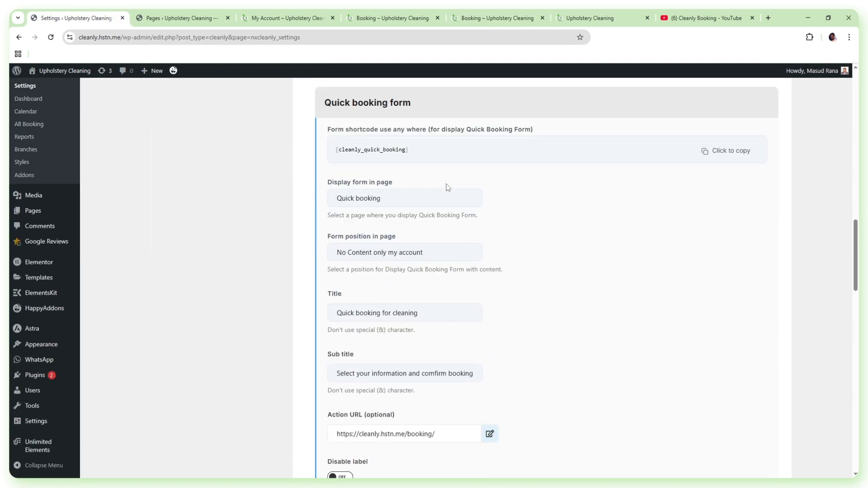
scroll(446, 187, up, 2)
drag(438, 331, 438, 226)
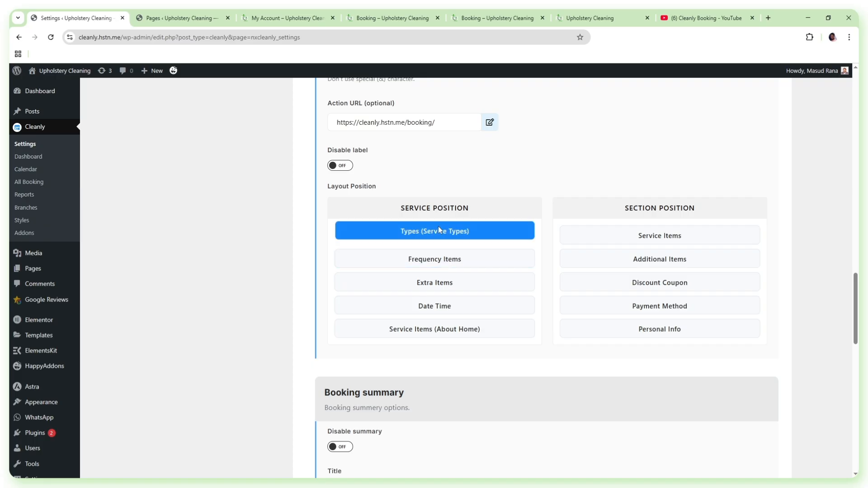
drag(457, 333, 430, 253)
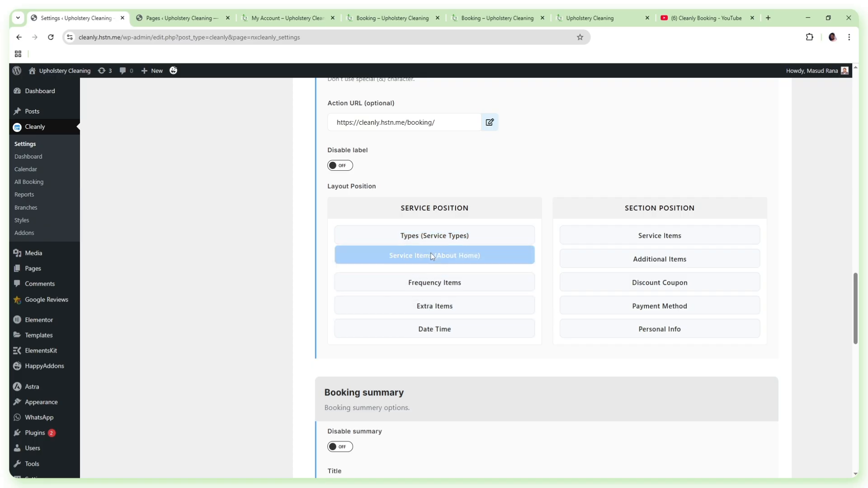
scroll(742, 211, up, 15)
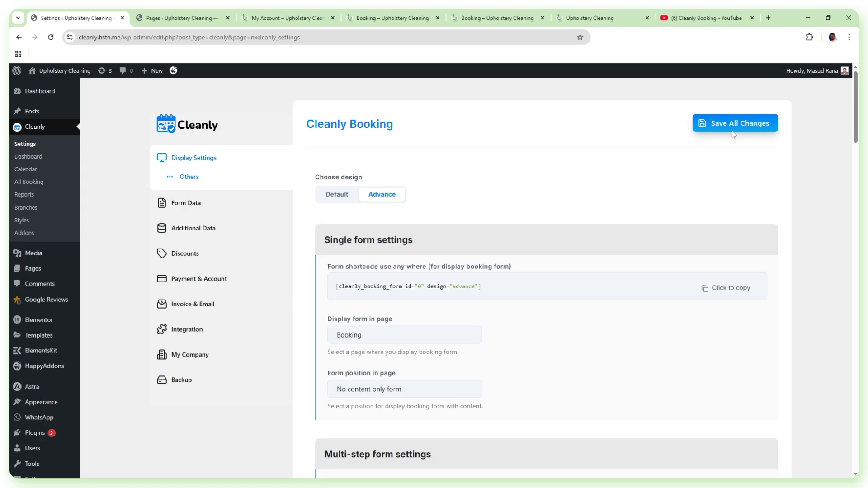
click(732, 124)
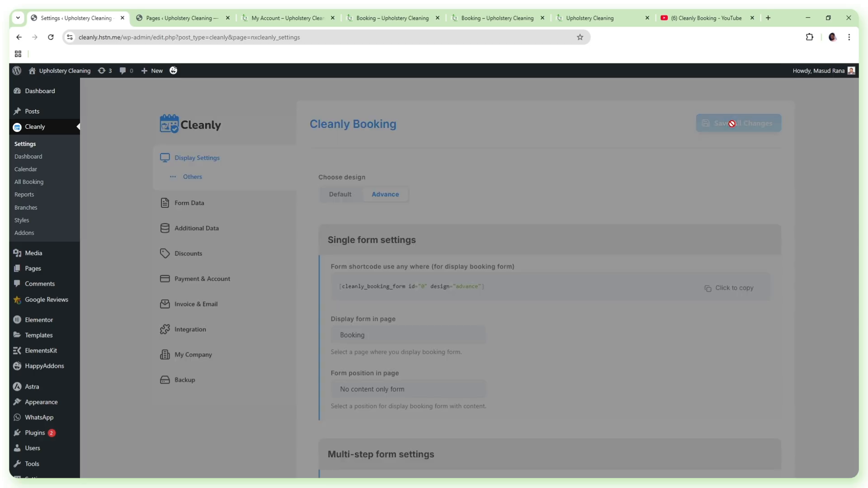
Review the Booking summary and Terms & conditions options further down the display settings
scroll(674, 194, down, 15)
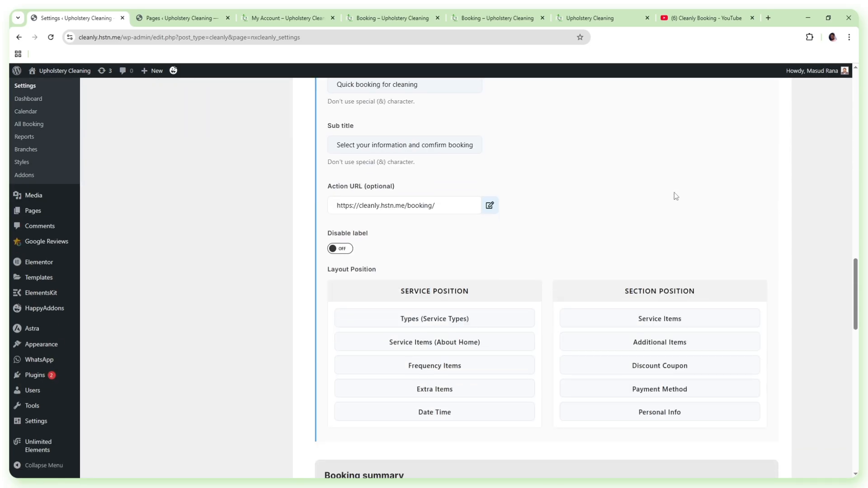
scroll(675, 196, down, 12)
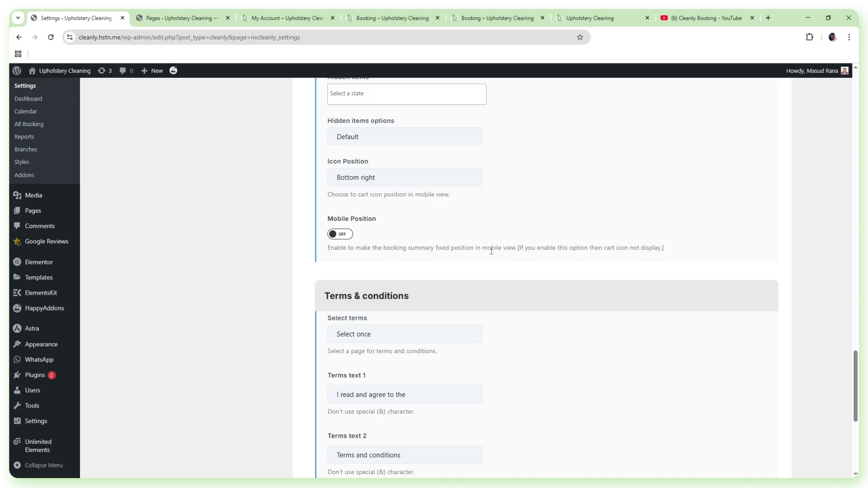
scroll(492, 251, down, 4)
scroll(493, 253, up, 10)
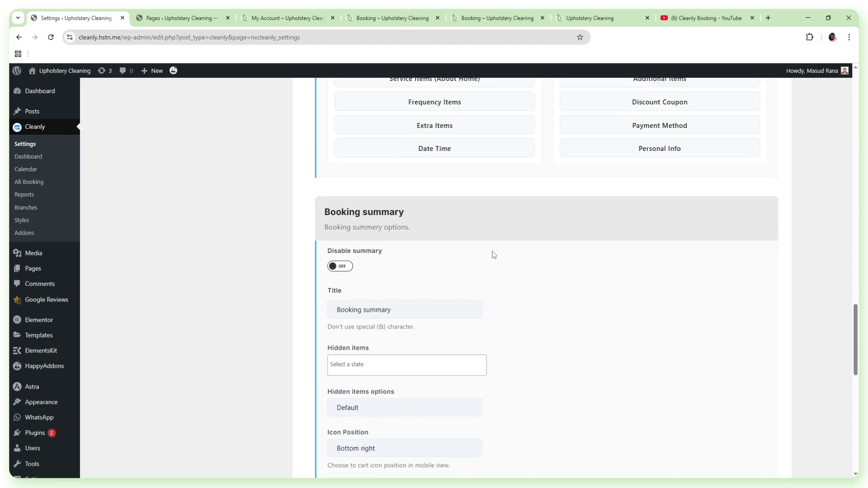
scroll(494, 255, up, 15)
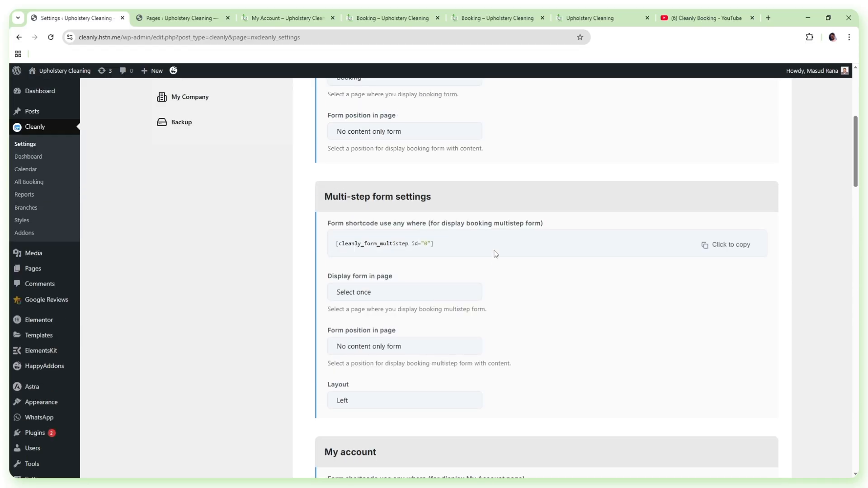
scroll(495, 254, up, 6)
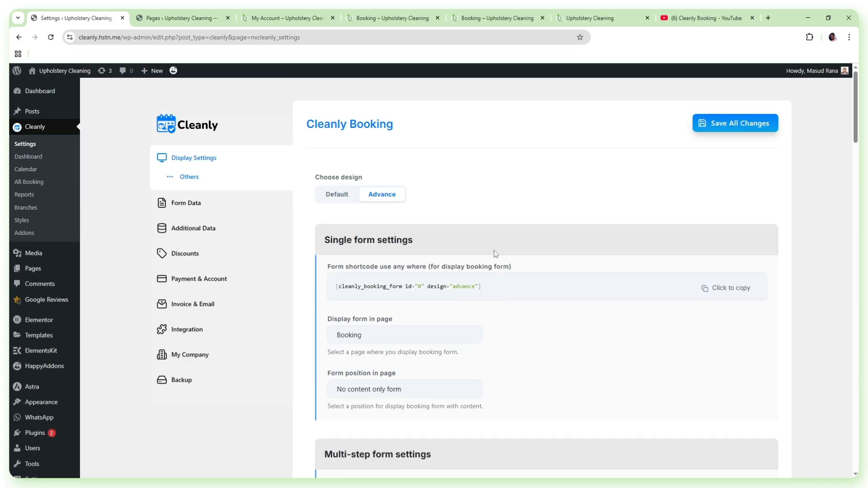
Open the Others display settings, enable Disable summary under Booking summary and save all changes
click(185, 177)
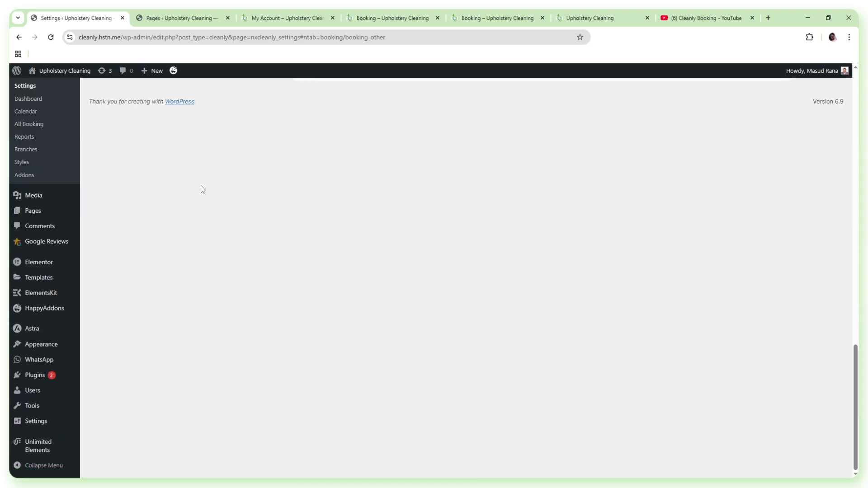
scroll(409, 138, down, 9)
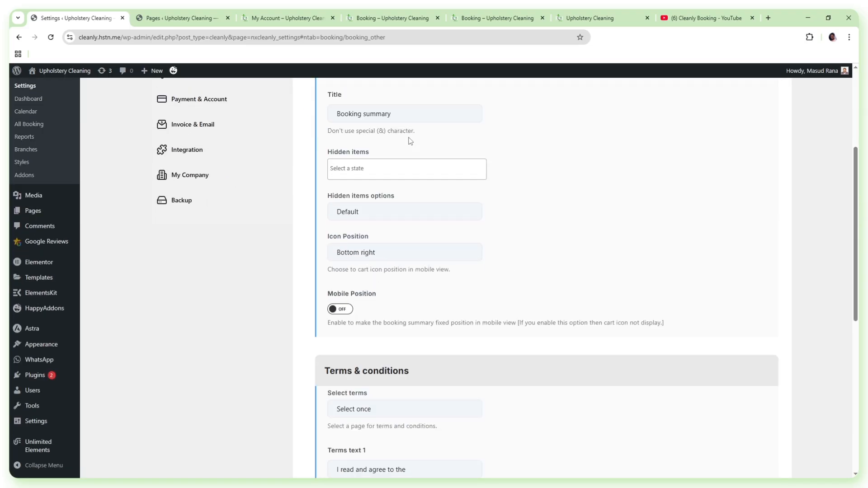
scroll(412, 150, up, 10)
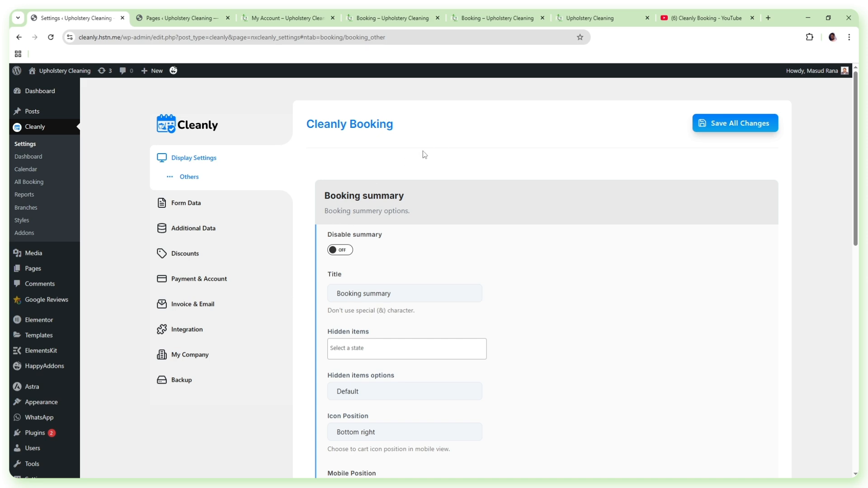
click(344, 252)
click(721, 124)
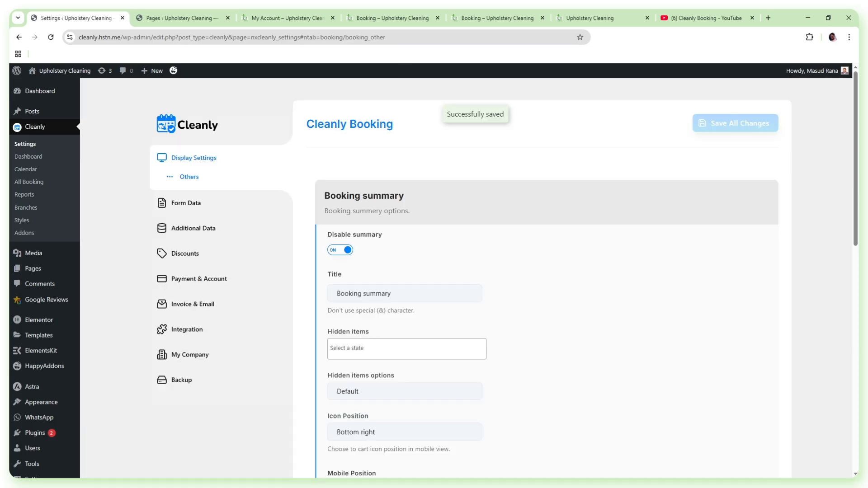
Reload the single-form Booking page and check its layout with the booking summary disabled
click(392, 19)
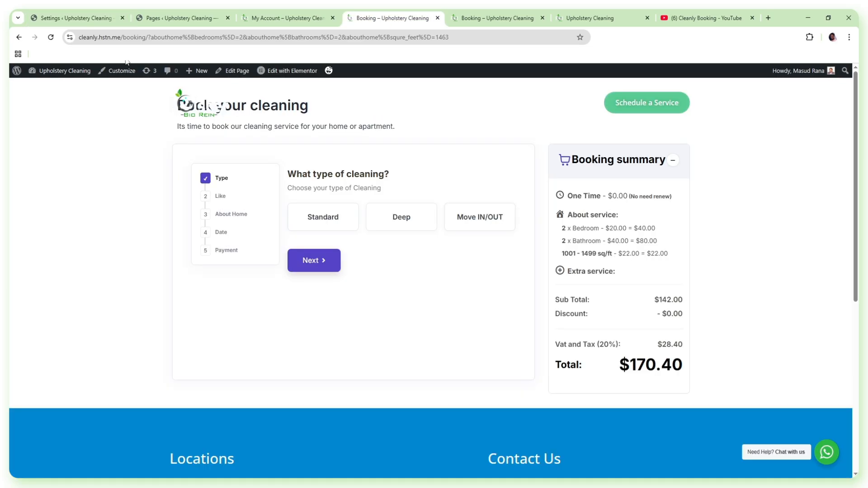
click(467, 10)
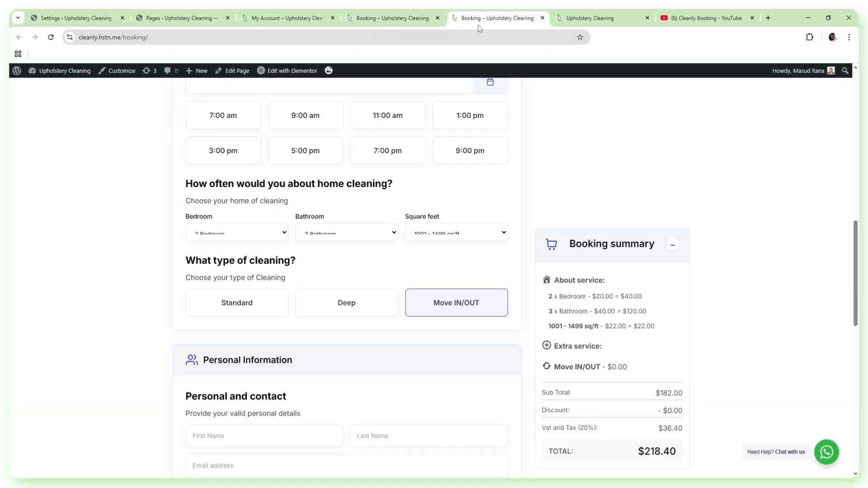
click(50, 37)
scroll(457, 217, up, 10)
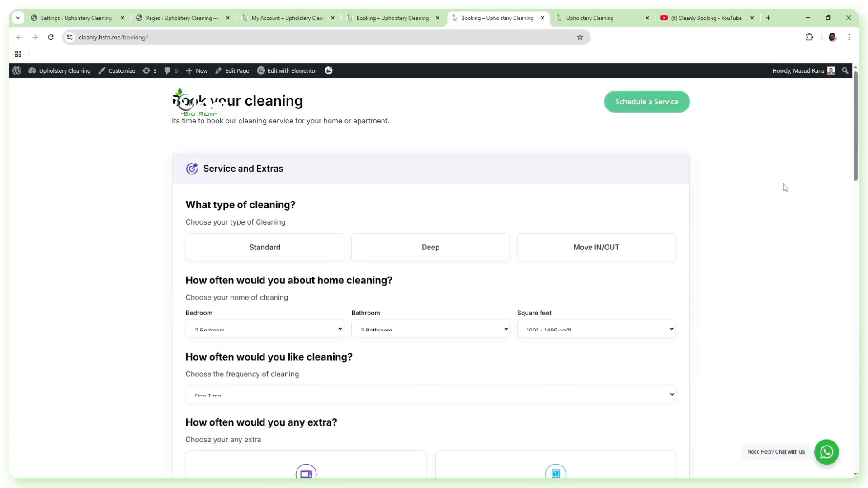
scroll(775, 197, down, 5)
scroll(775, 197, down, 10)
scroll(771, 200, up, 8)
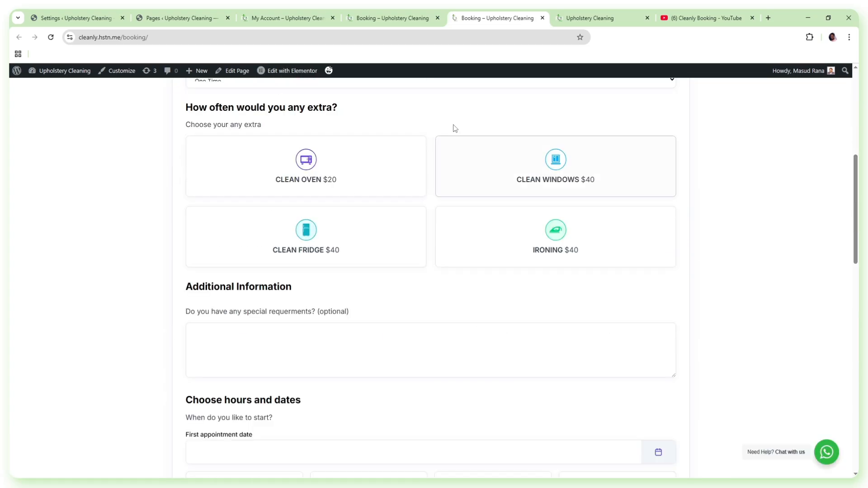
Switch Disable summary off in the Booking summary settings, keep the title Booking summary and save all changes
click(75, 18)
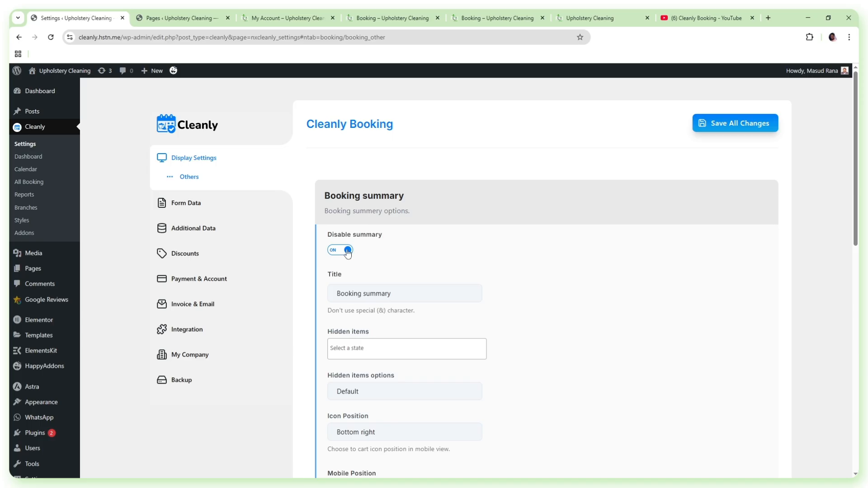
click(333, 250)
scroll(361, 251, down, 1)
drag(340, 249, 412, 249)
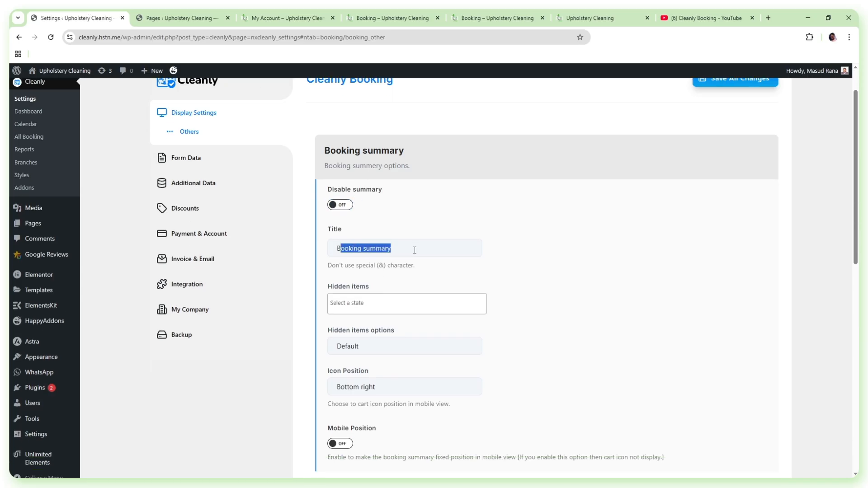
click(409, 251)
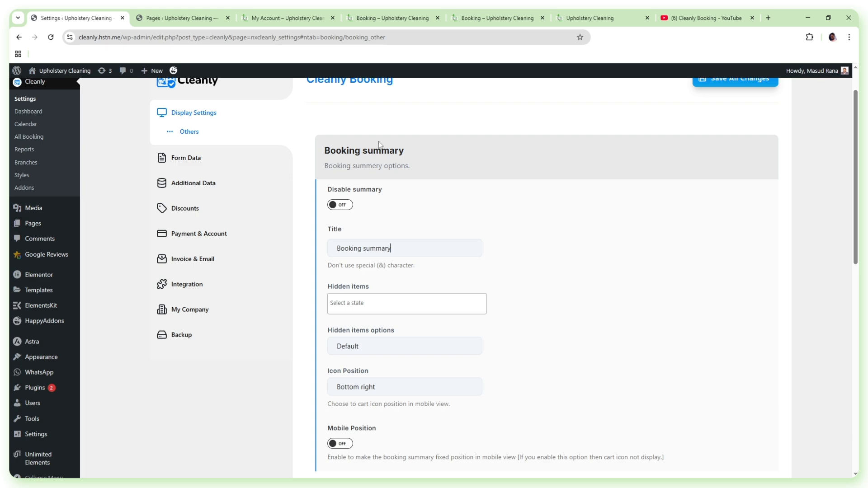
click(515, 17)
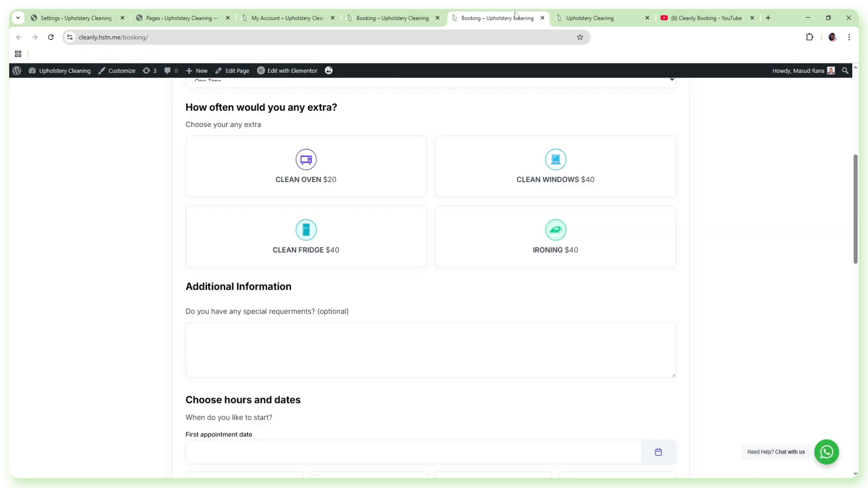
click(113, 18)
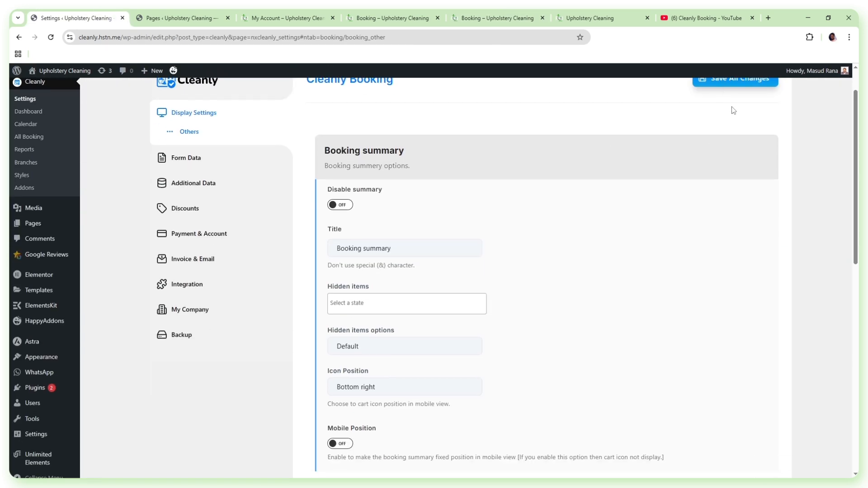
scroll(732, 78, up, 1)
click(735, 125)
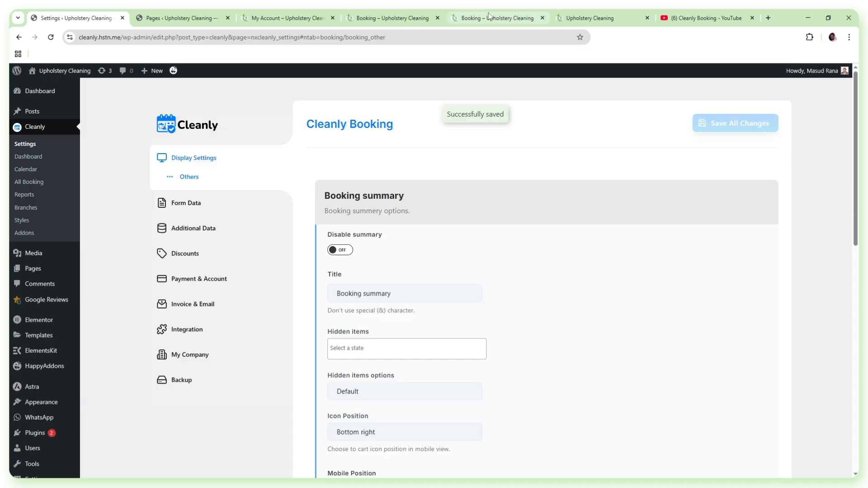
Reload the published Booking page to check the booking summary beside the form
click(488, 14)
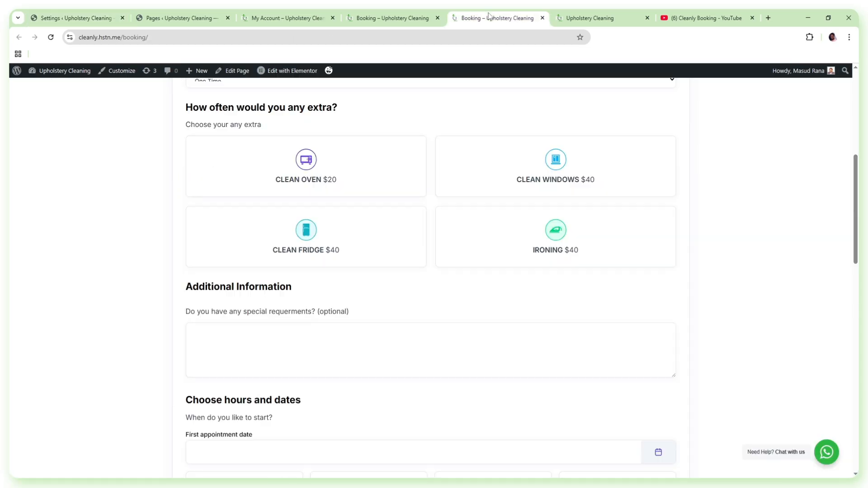
click(51, 37)
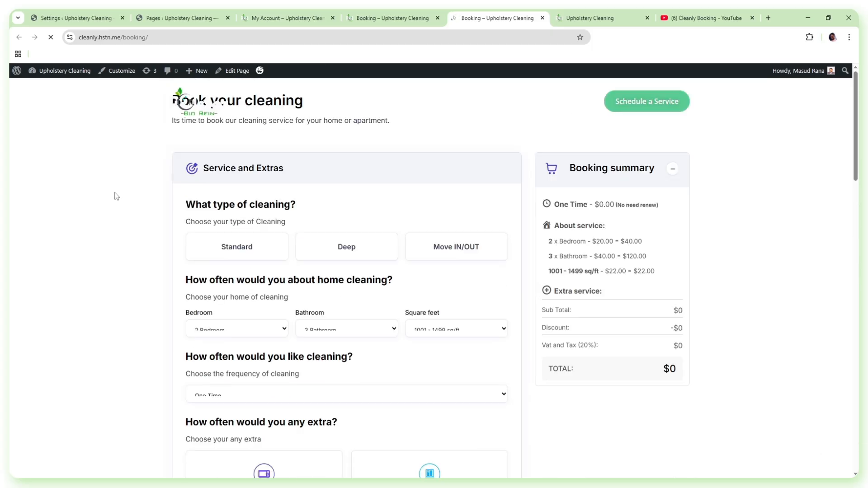
Compare the Hidden items choices in the Booking summary settings with the entries shown in the Booking page's summary
drag(571, 169, 654, 169)
click(77, 19)
drag(404, 294, 329, 295)
scroll(350, 286, down, 1)
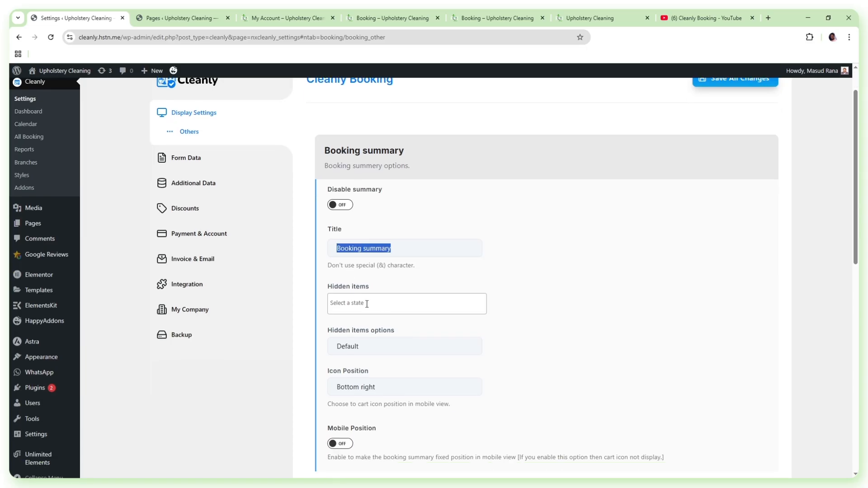
click(366, 304)
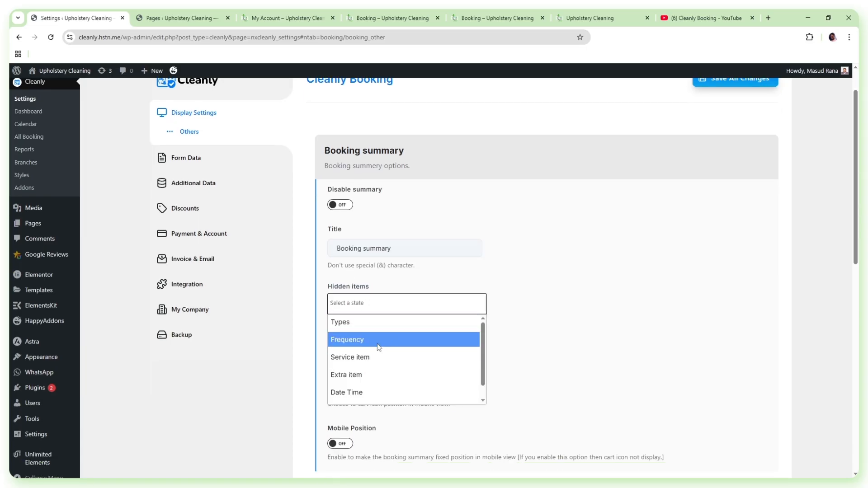
click(496, 14)
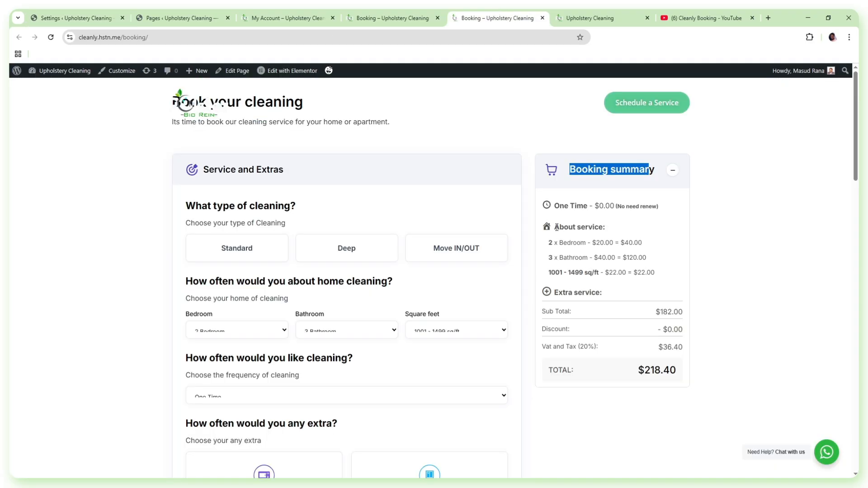
drag(556, 227, 618, 231)
drag(556, 206, 611, 205)
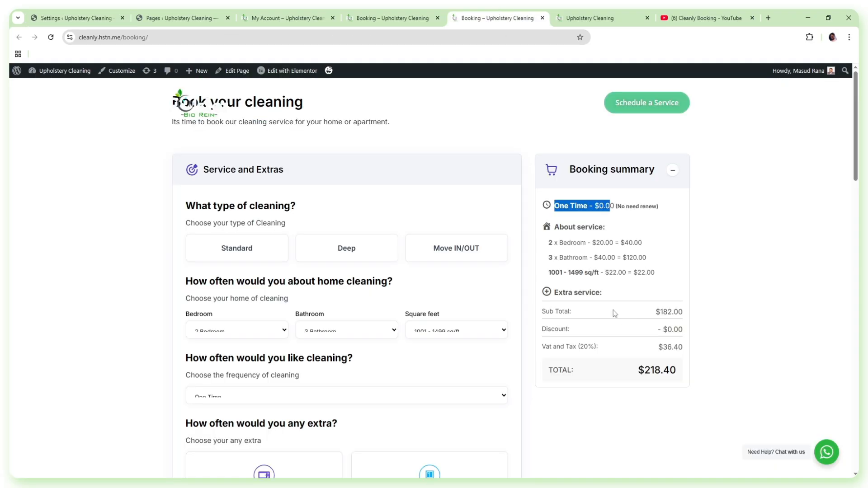
Set the Booking summary's Hidden items to Types, Service item and Date Time, and save all changes
click(105, 18)
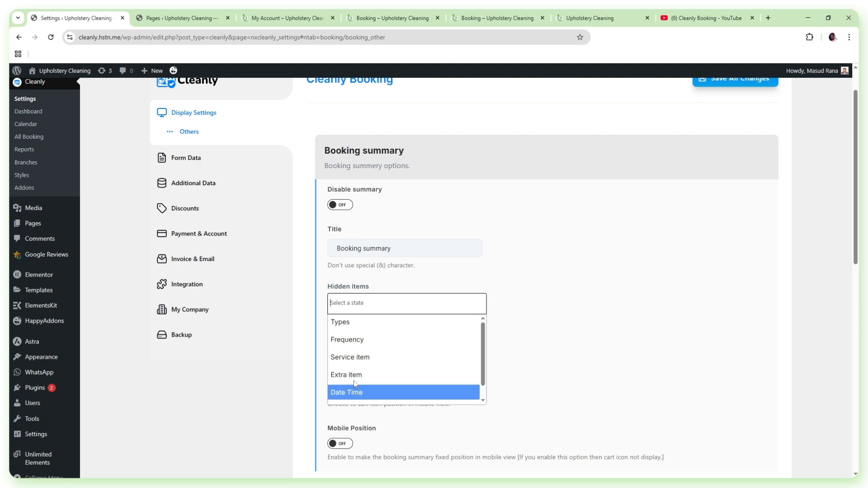
click(349, 323)
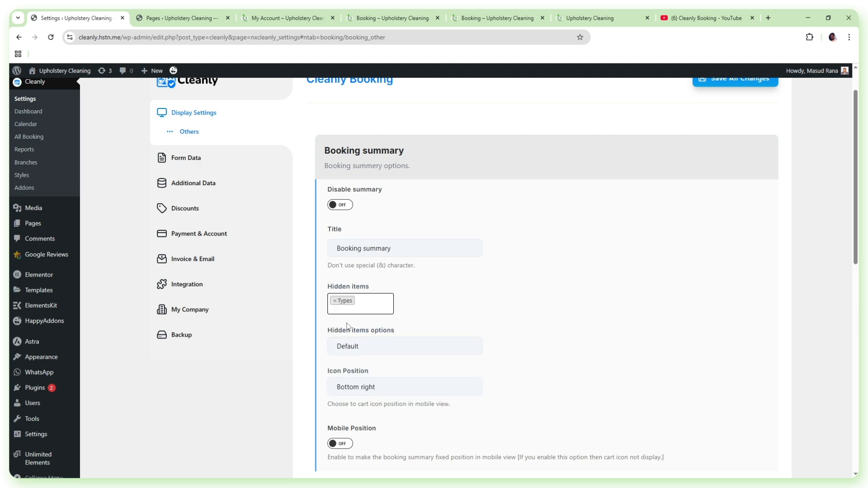
click(379, 294)
click(358, 361)
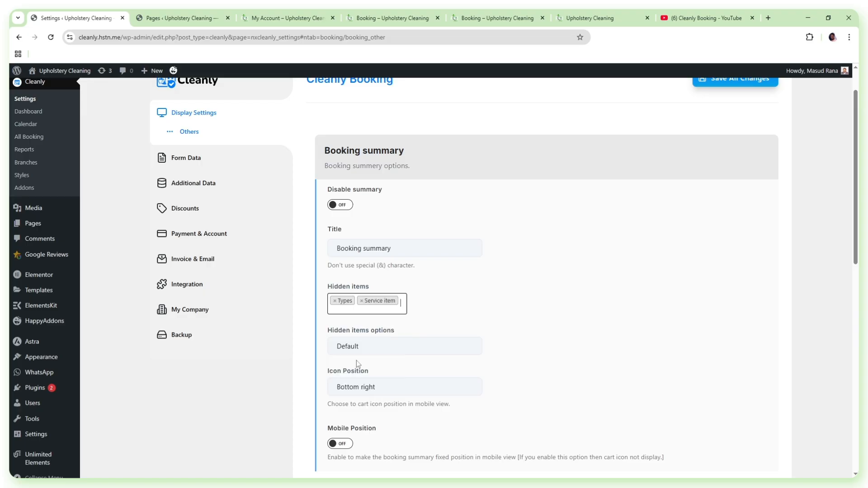
click(402, 307)
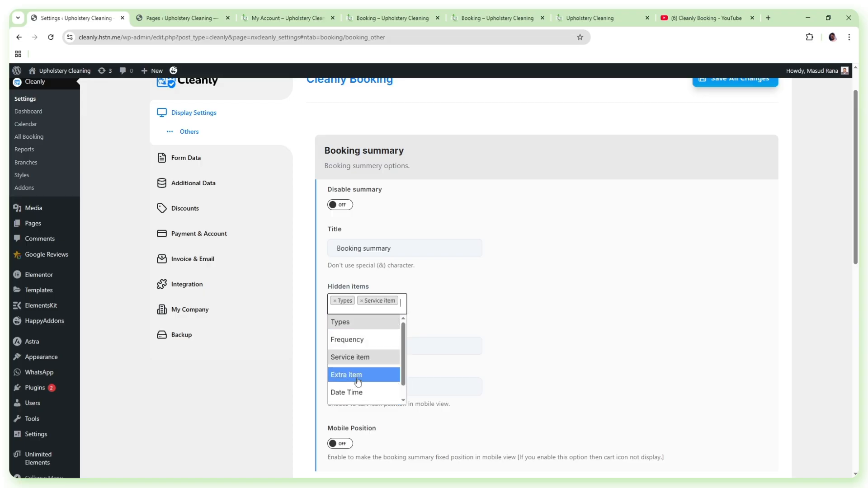
click(357, 396)
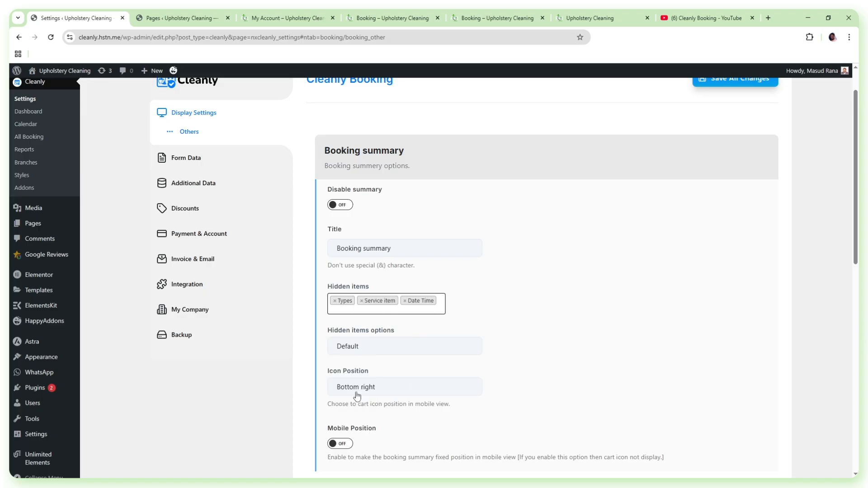
click(742, 83)
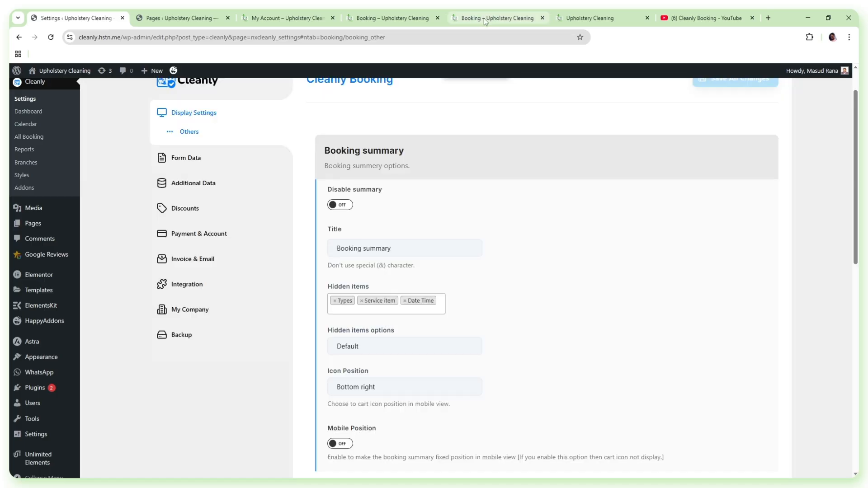
Reload the published Booking page and check which entries the booking summary still lists
click(485, 20)
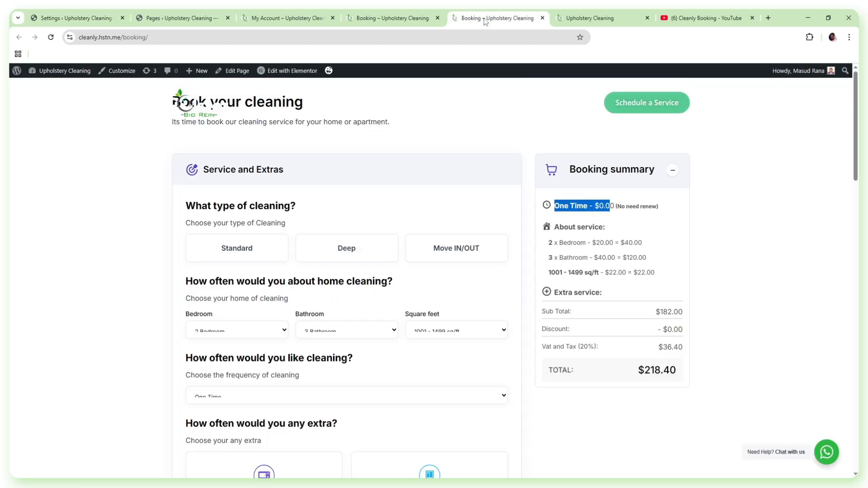
click(51, 37)
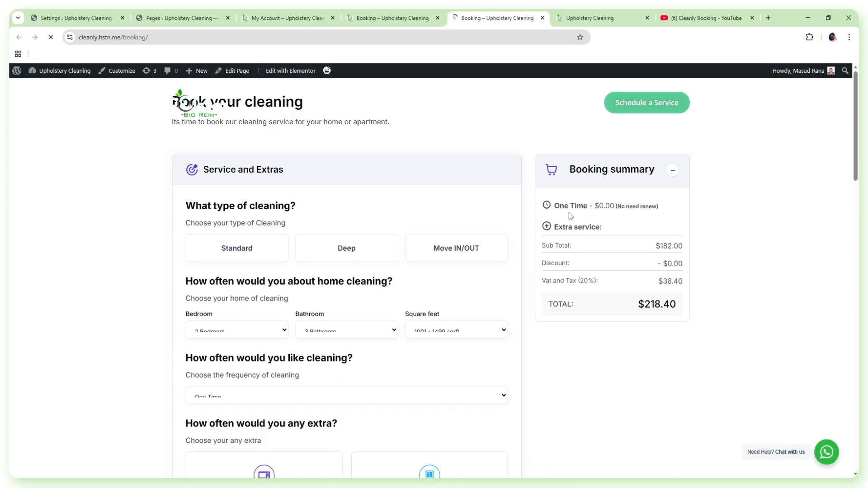
drag(554, 205, 619, 204)
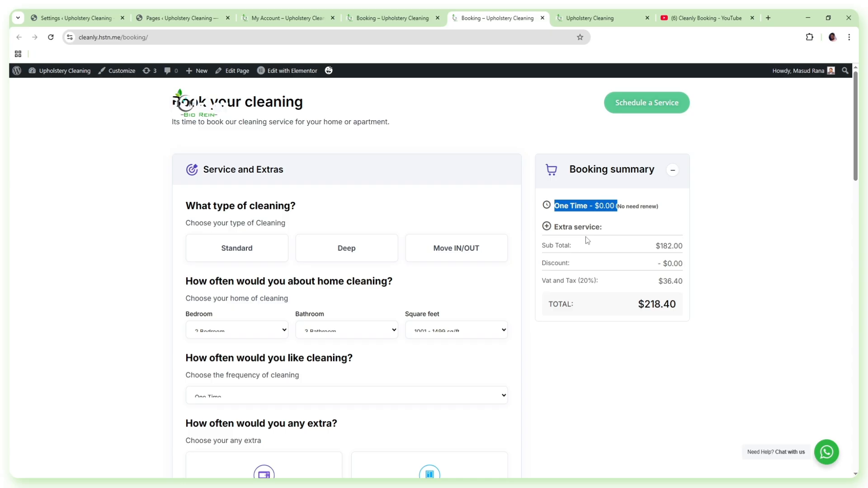
Remove Types, Service item and Date Time from the Hidden items in the Booking summary settings
click(72, 17)
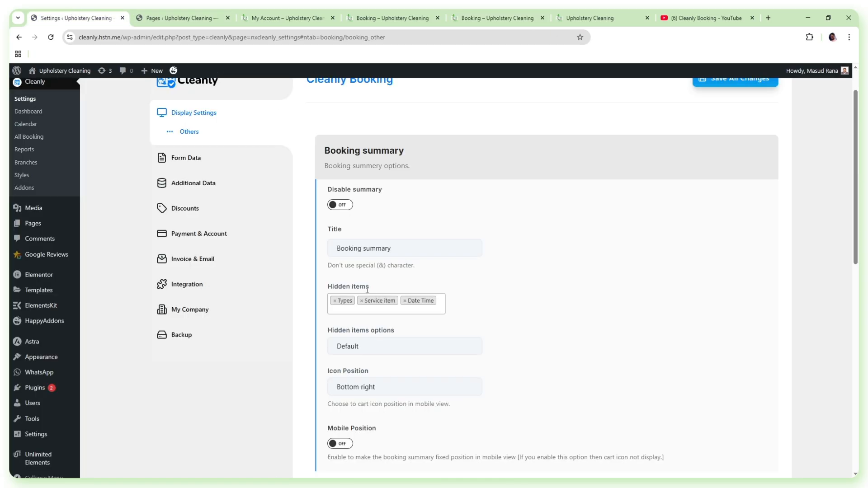
click(334, 301)
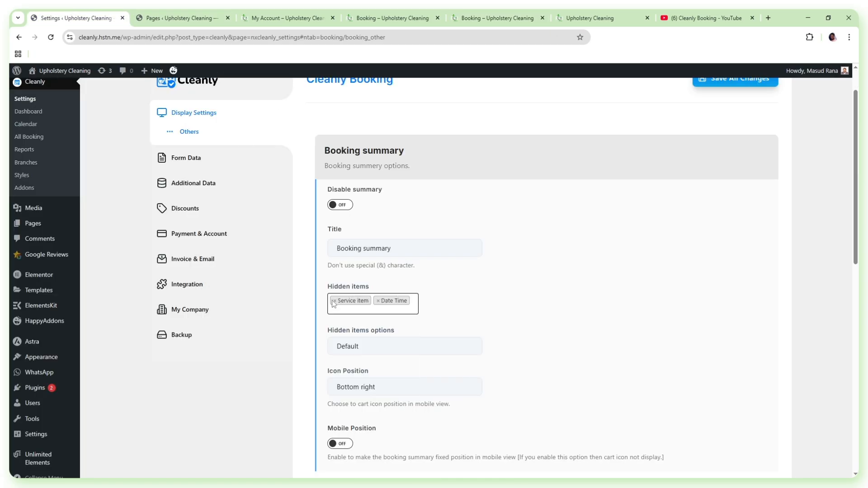
click(335, 302)
click(335, 301)
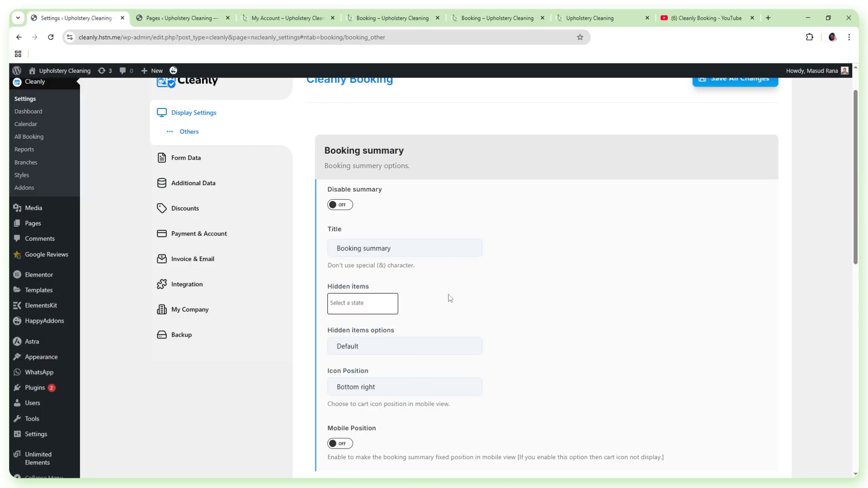
Try the Hidden price, Hidden QTY. and Hidden price & QTY. choices for Hidden items options
scroll(514, 266, down, 1)
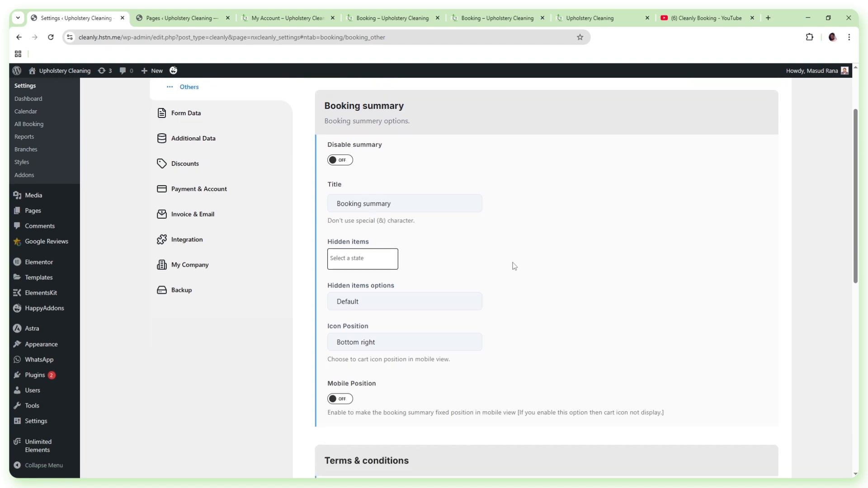
click(378, 302)
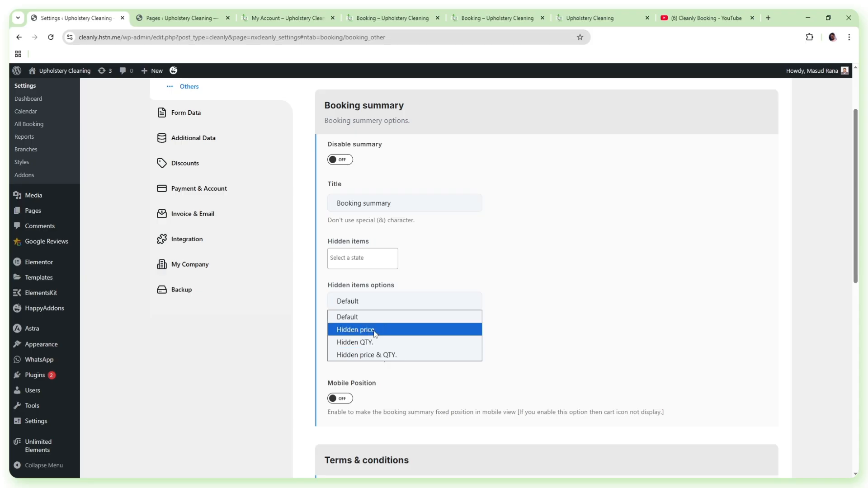
click(374, 330)
click(377, 302)
click(392, 343)
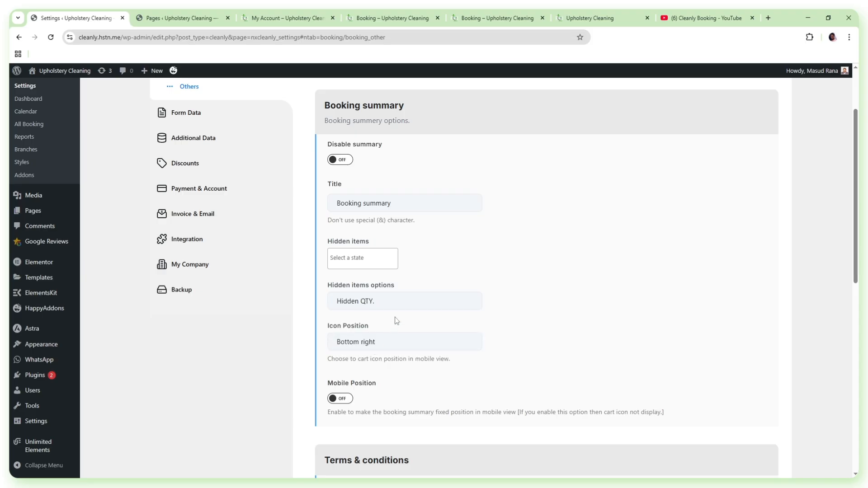
click(409, 302)
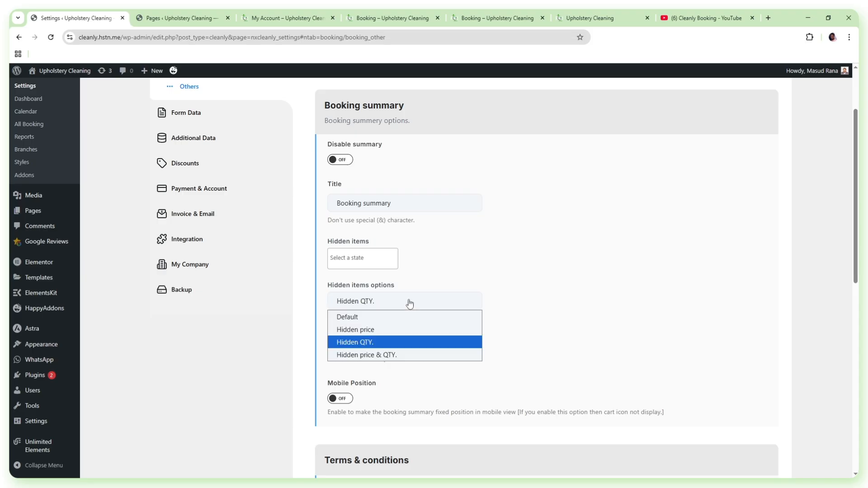
click(375, 355)
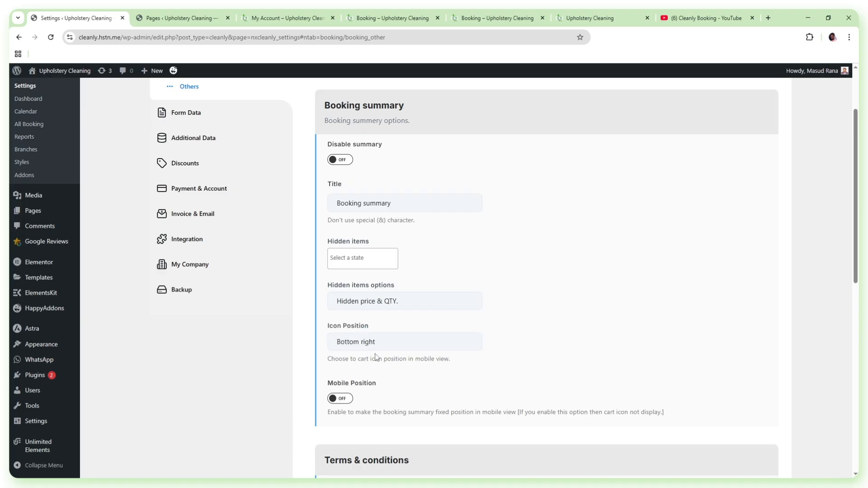
Check the prices in the Booking page's summary, and set Hidden items options back to Default
click(465, 13)
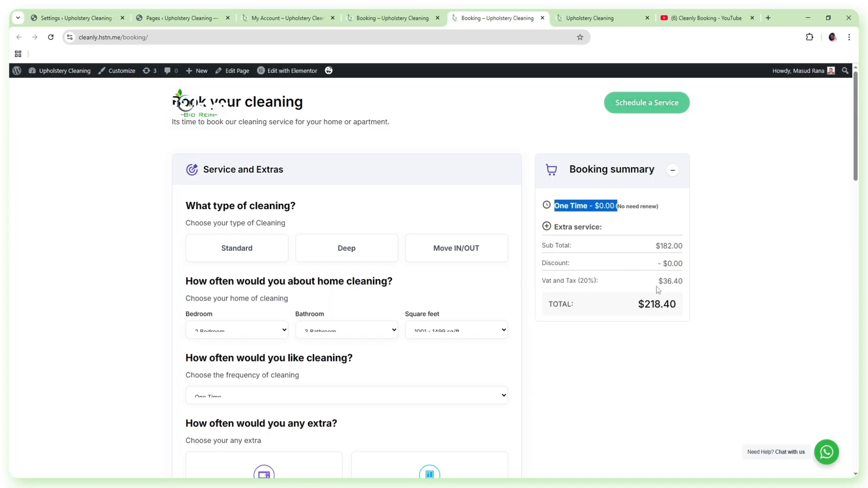
click(77, 18)
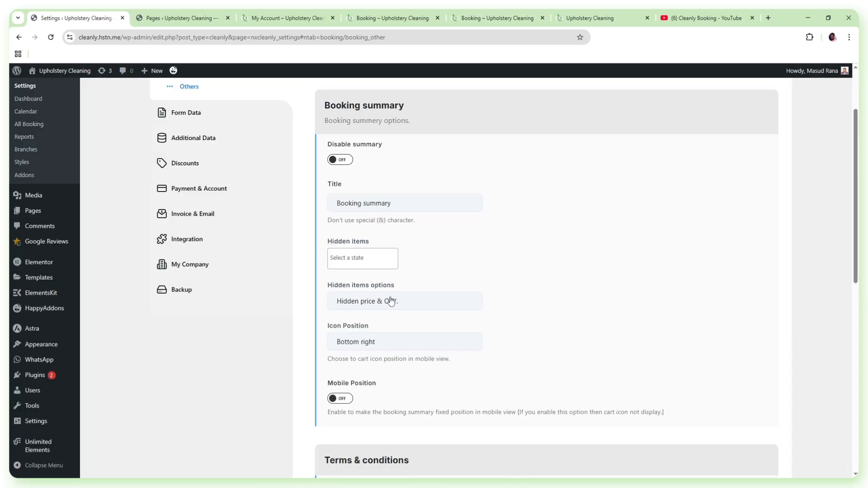
click(391, 301)
click(353, 316)
Reload the Booking page and show it in a mobile-width view using the browser's developer tools
scroll(456, 284, down, 1)
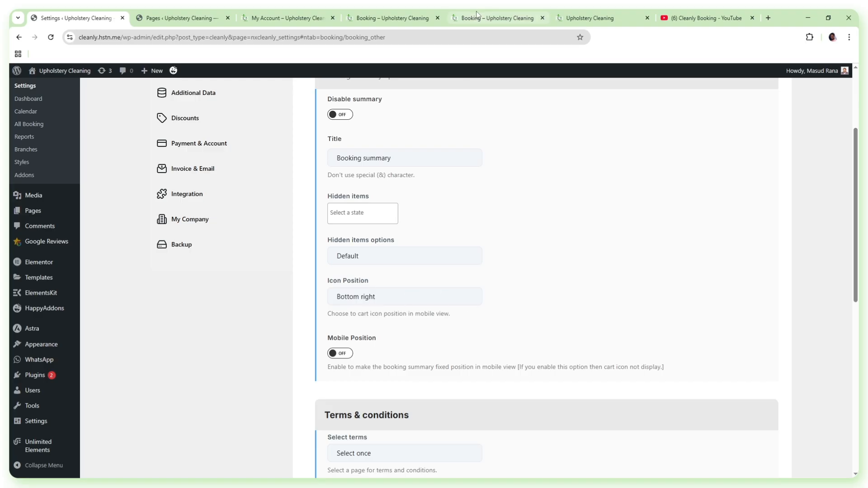
click(490, 17)
click(51, 36)
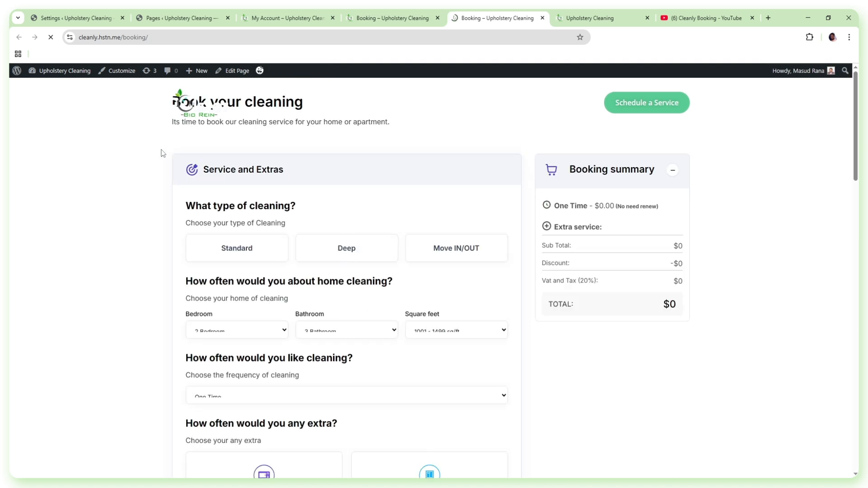
right_click(139, 150)
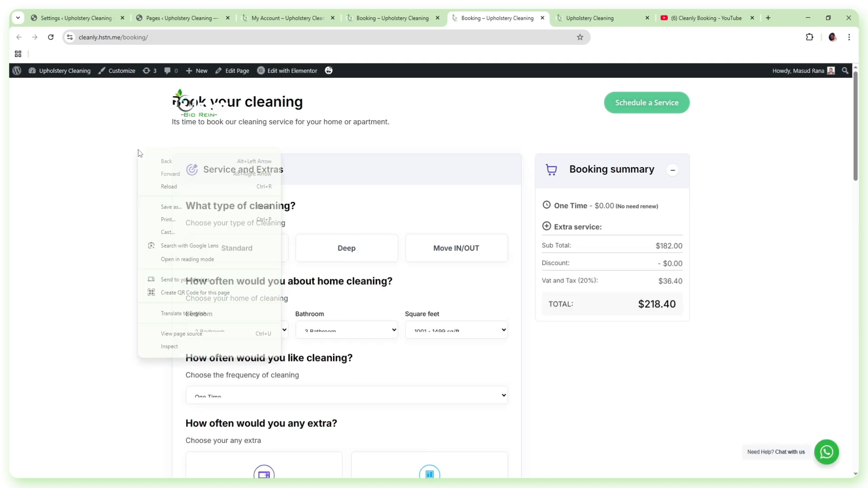
click(180, 346)
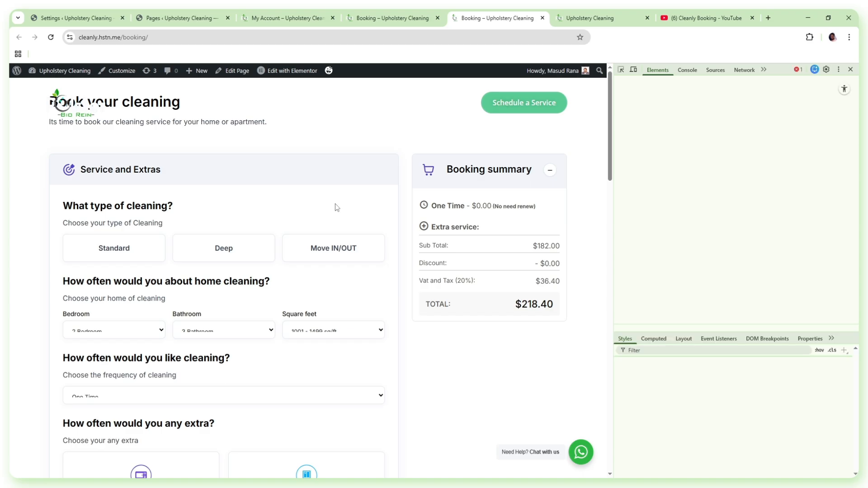
click(634, 70)
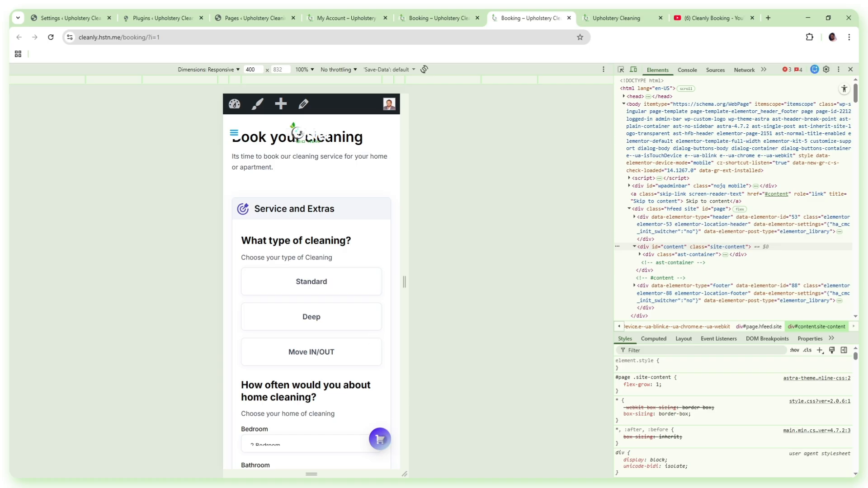
Expand the booking summary from the floating cart icon in the mobile view, and close it again
scroll(297, 133, down, 1)
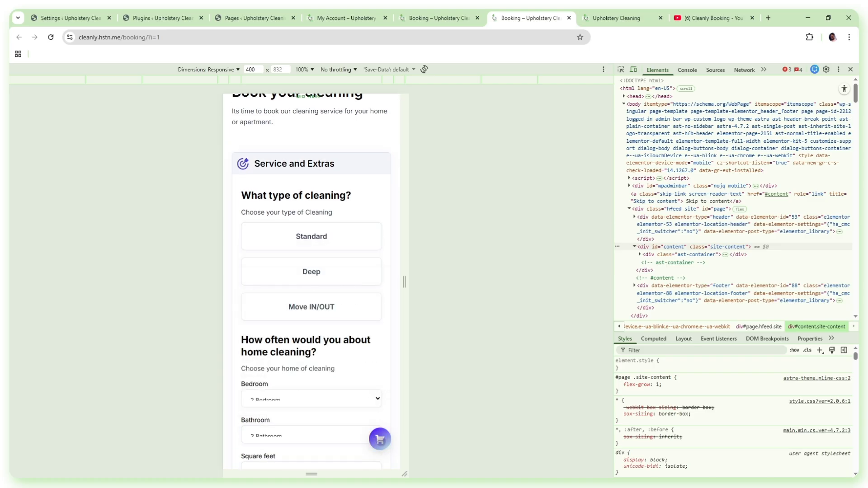
click(379, 438)
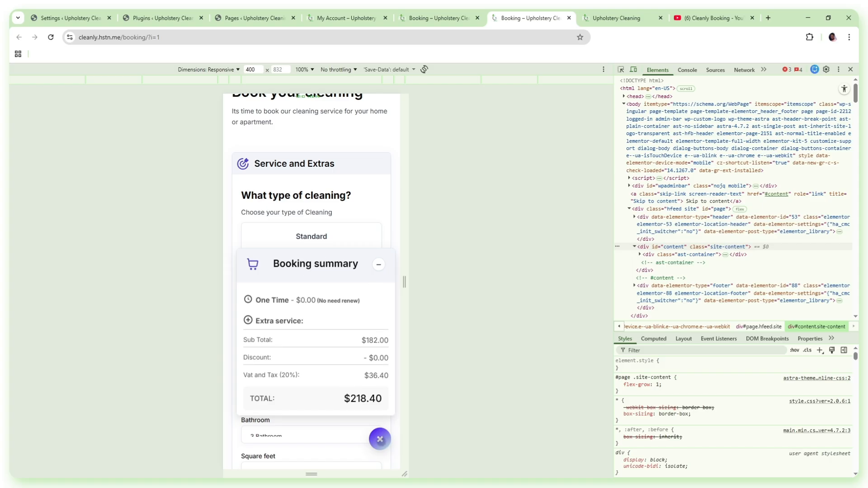
click(380, 438)
Review the mobile view options in the Booking summary settings, including the Icon Position choices
click(84, 18)
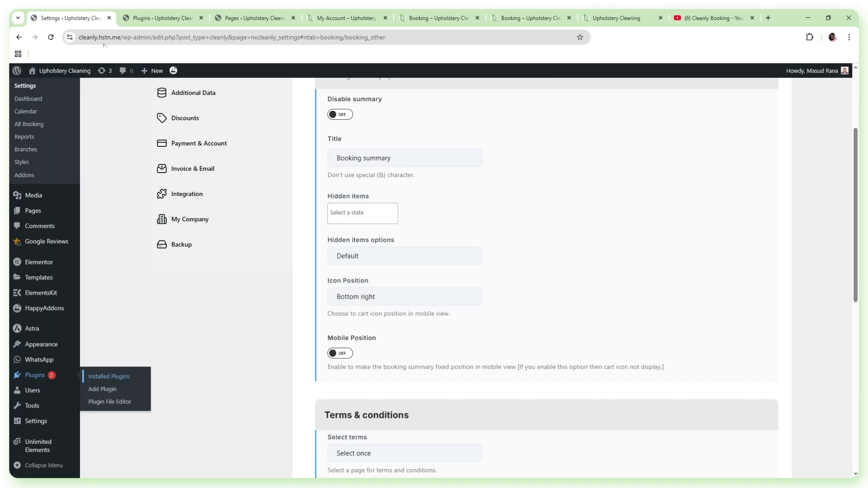
scroll(447, 212, down, 2)
scroll(446, 213, up, 3)
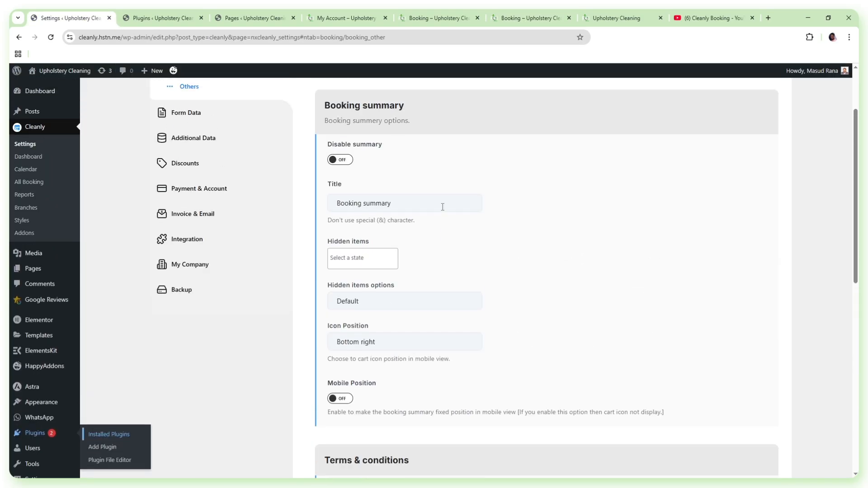
scroll(440, 205, down, 8)
scroll(438, 204, up, 6)
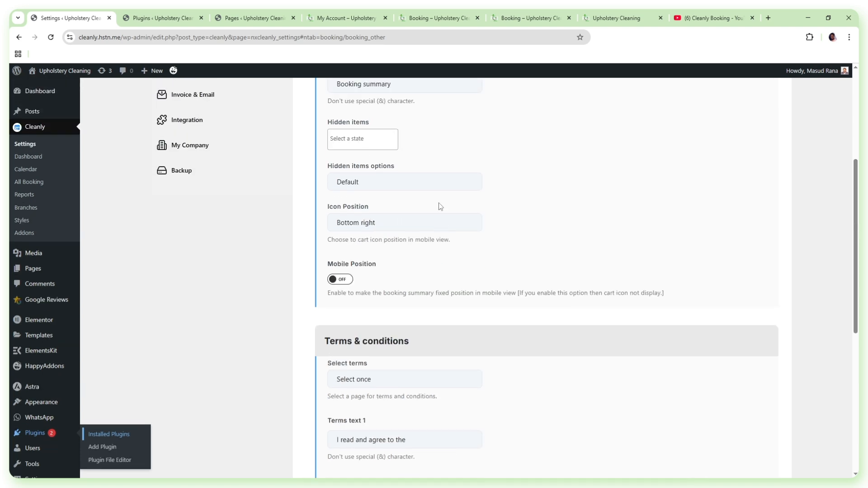
scroll(437, 205, down, 1)
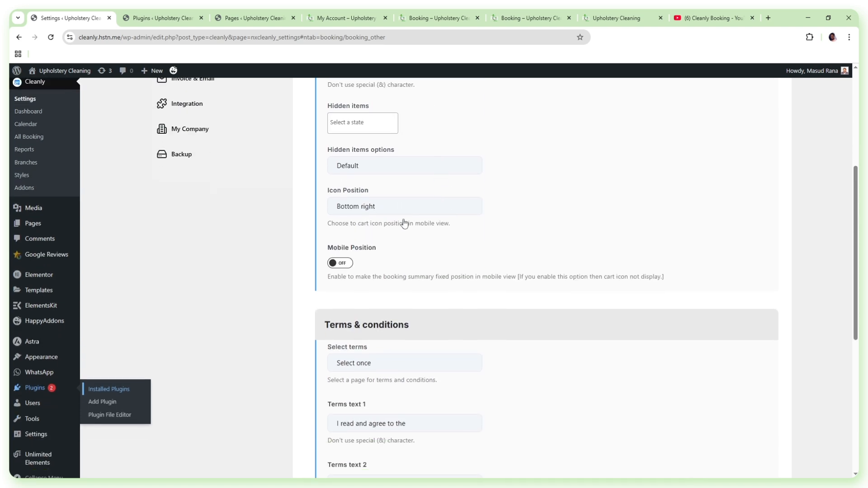
click(368, 209)
click(369, 209)
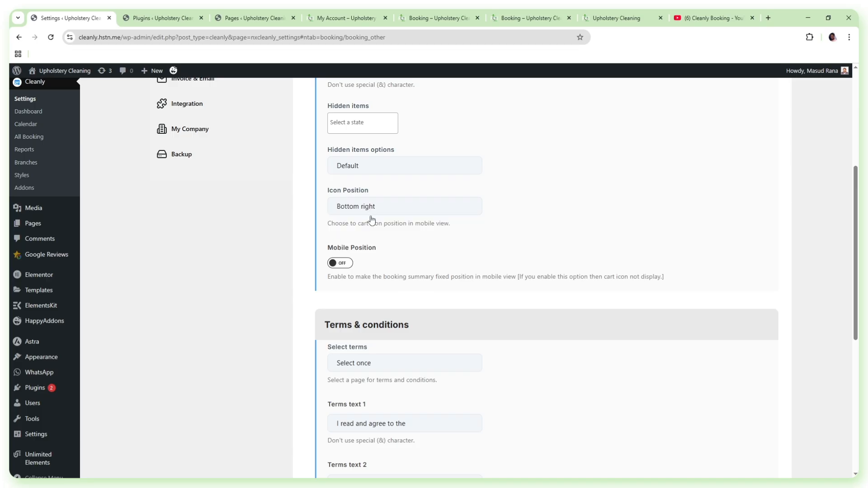
Set the summary's Icon Position to Bottom left and check the cart icon in the Booking page's mobile view
click(525, 18)
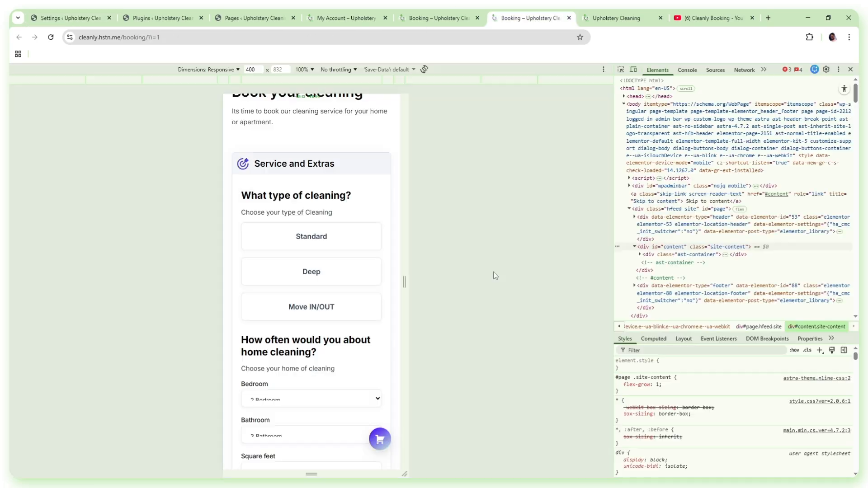
click(72, 17)
click(374, 209)
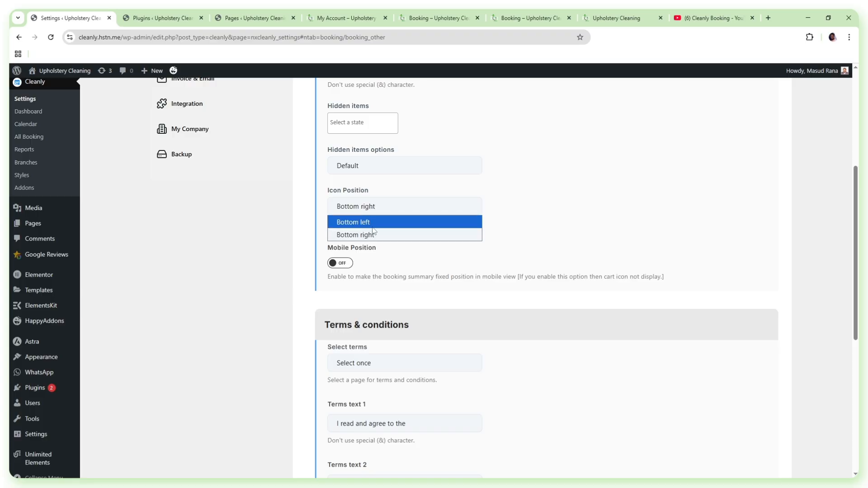
click(361, 224)
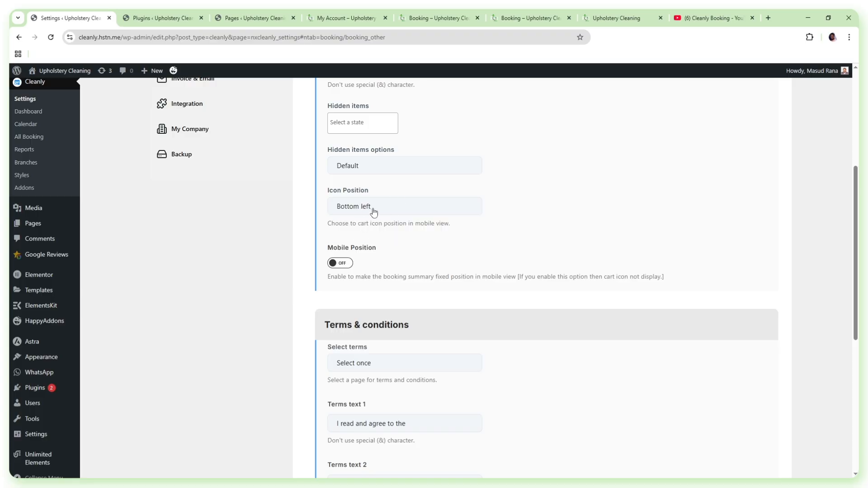
click(533, 18)
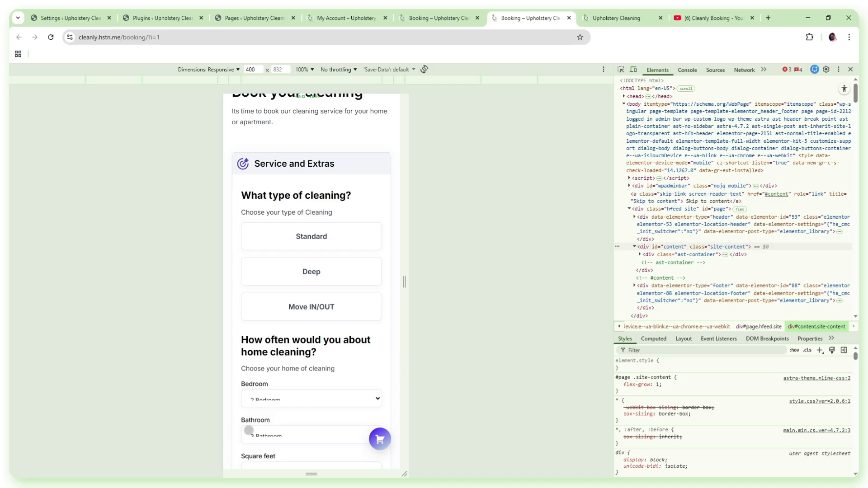
click(59, 15)
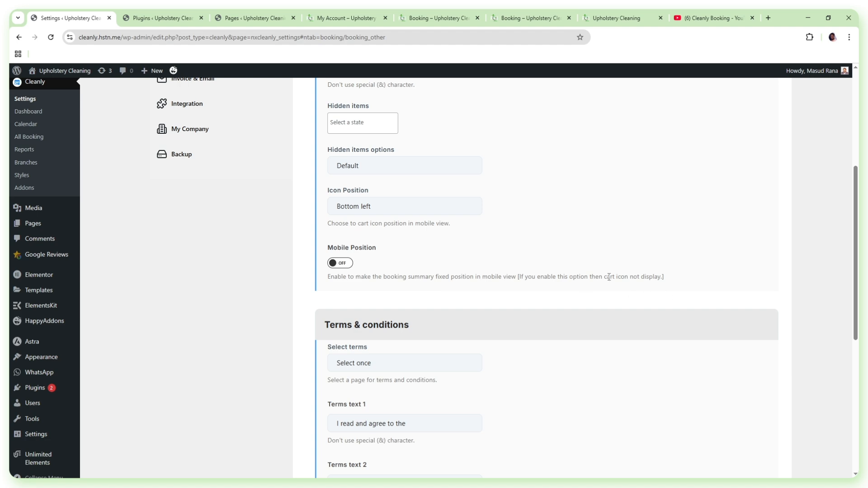
Try enabling Mobile Position, review the Summery Position choices, and turn the option off again
drag(609, 276, 659, 277)
click(634, 276)
drag(393, 277, 456, 277)
click(484, 279)
click(347, 266)
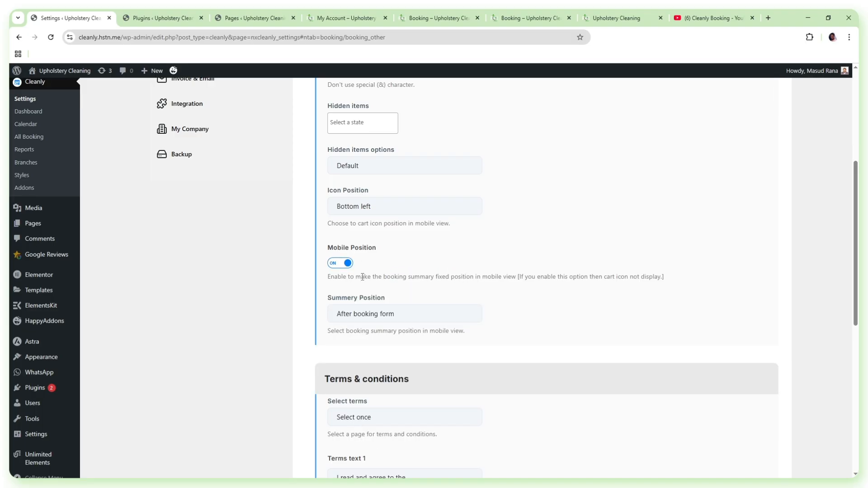
click(380, 315)
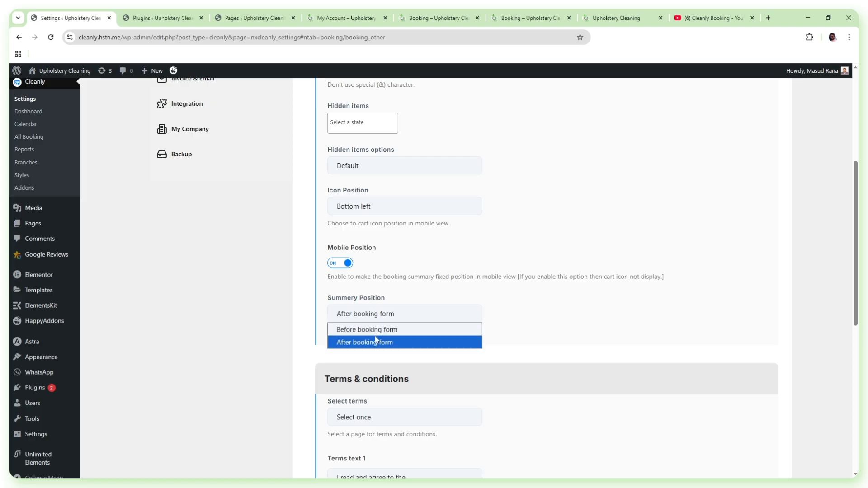
click(406, 306)
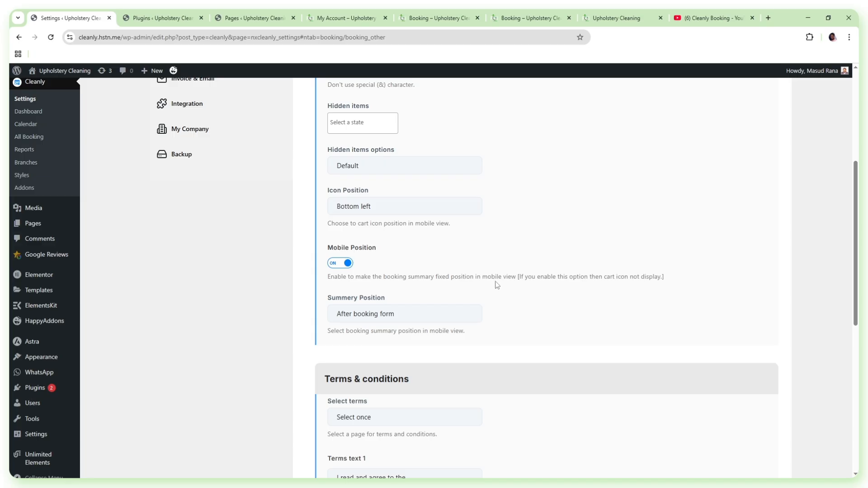
Select the Terms and Conditions page under Select terms in the Terms & conditions settings
scroll(487, 211, down, 1)
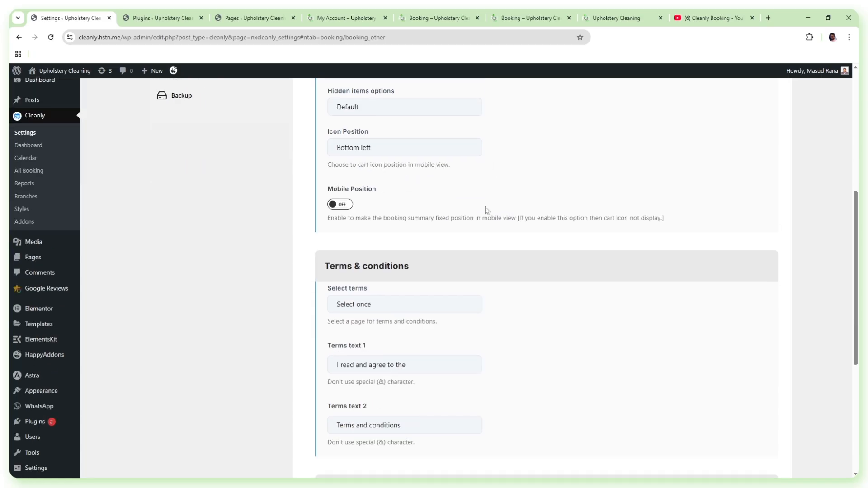
scroll(485, 207, down, 1)
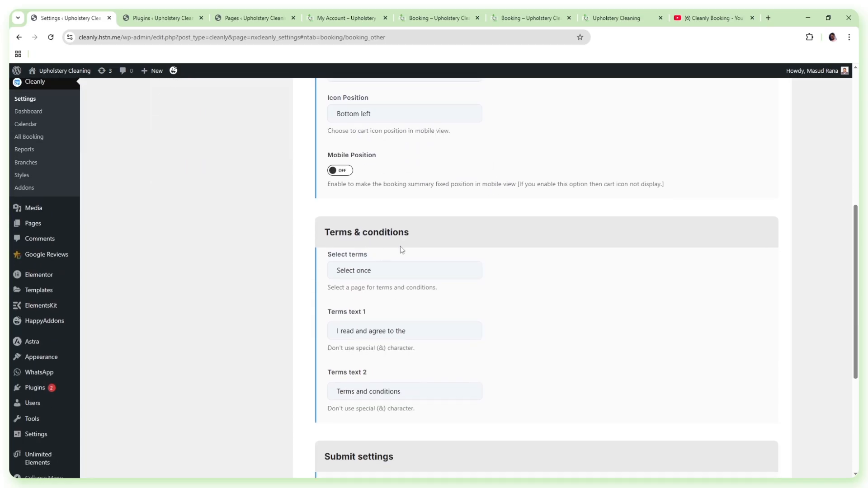
click(380, 271)
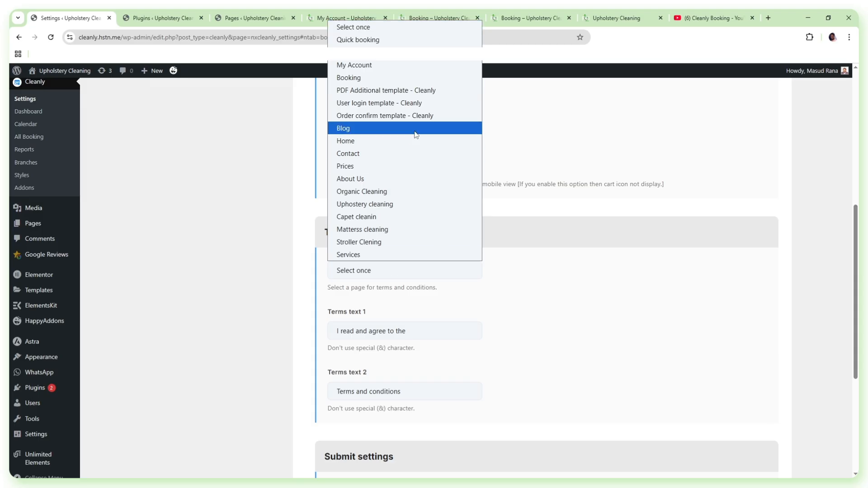
click(381, 63)
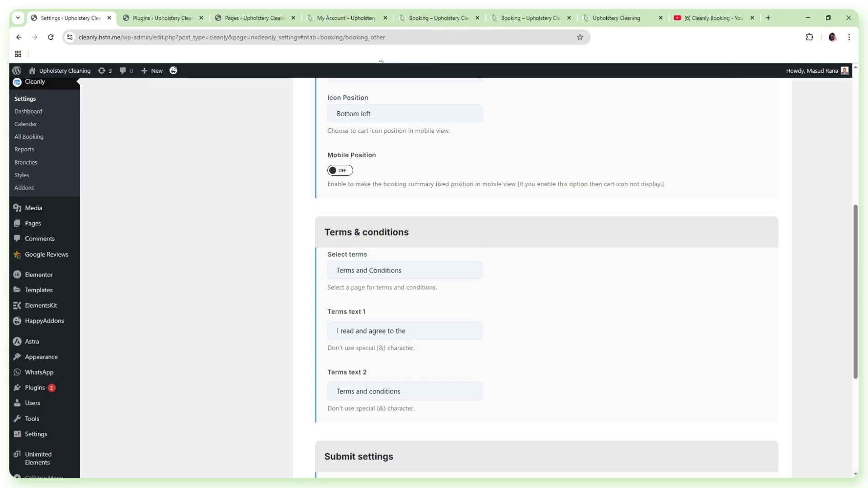
Review the wording in the Terms text 1 and Terms text 2 fields
scroll(500, 266, down, 2)
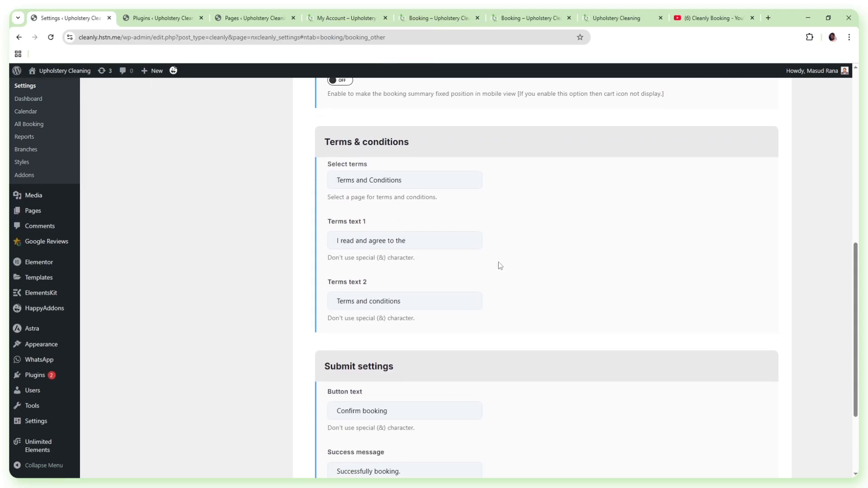
drag(337, 240, 401, 244)
click(347, 239)
triple_click(412, 244)
triple_click(387, 301)
click(388, 301)
Compare the Button text in Submit settings with the submit button at the end of the Booking page's form
scroll(494, 283, down, 2)
scroll(495, 283, down, 1)
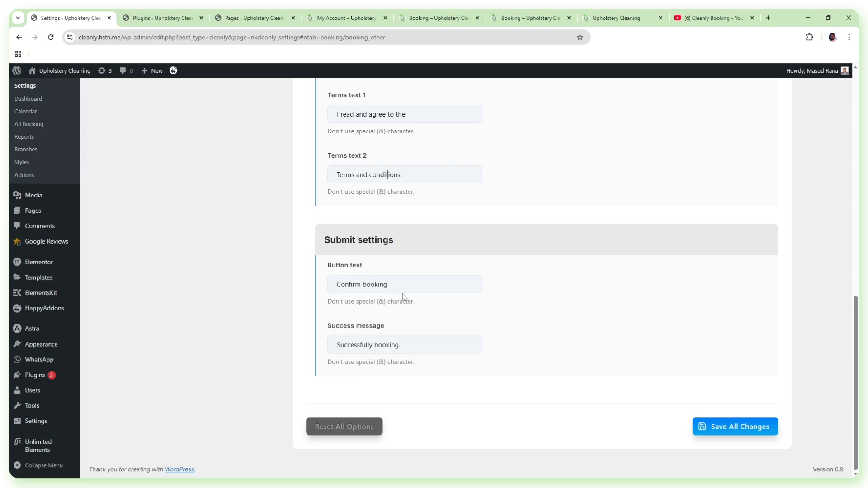
drag(338, 285, 433, 309)
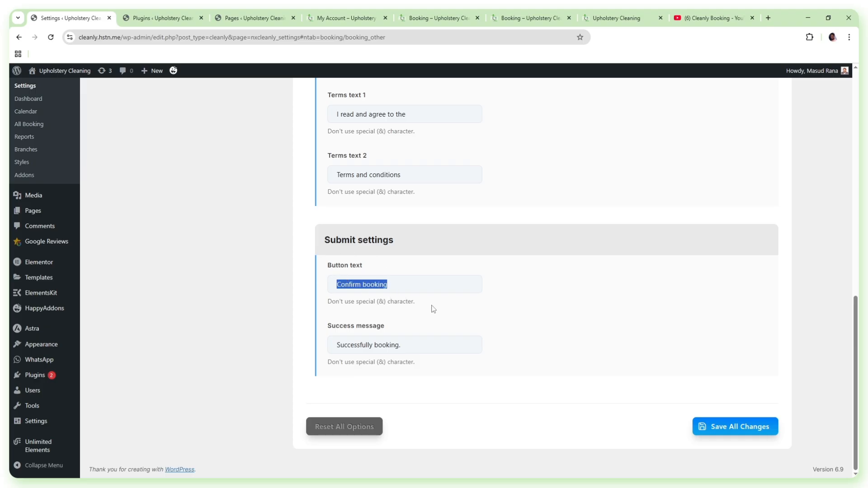
click(545, 13)
scroll(289, 227, up, 2)
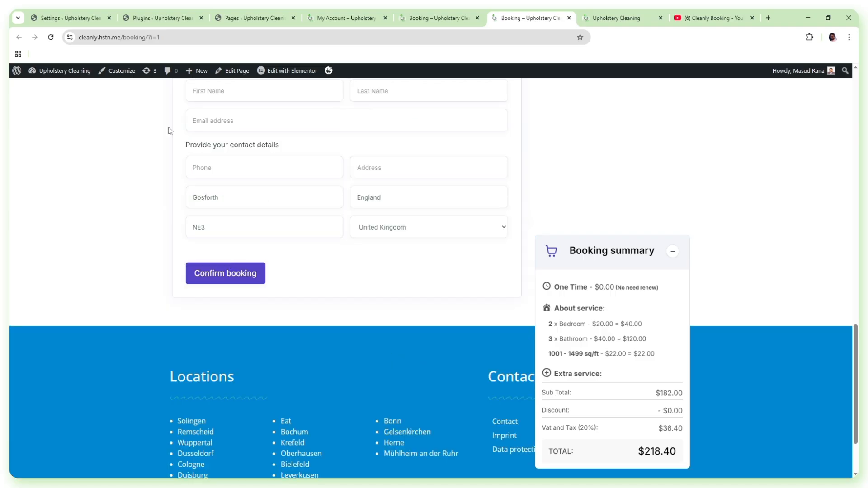
click(82, 20)
drag(338, 285, 415, 285)
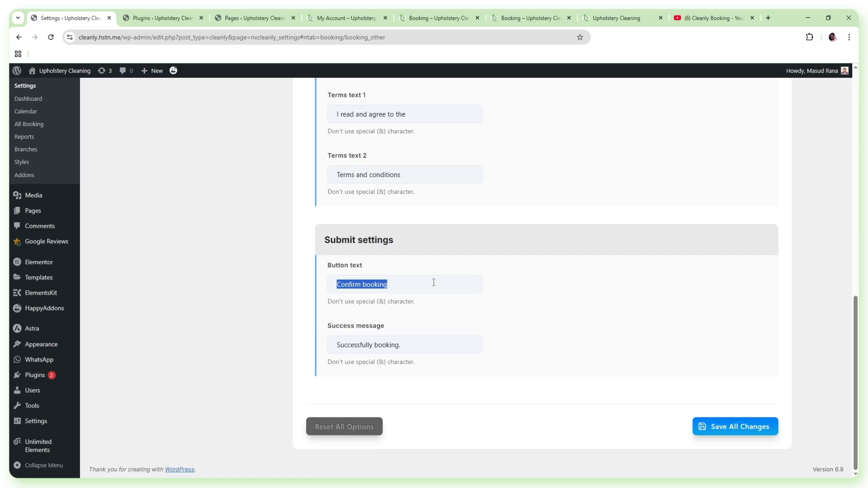
click(416, 287)
Review the Success message text in the Submit settings
drag(339, 346, 420, 346)
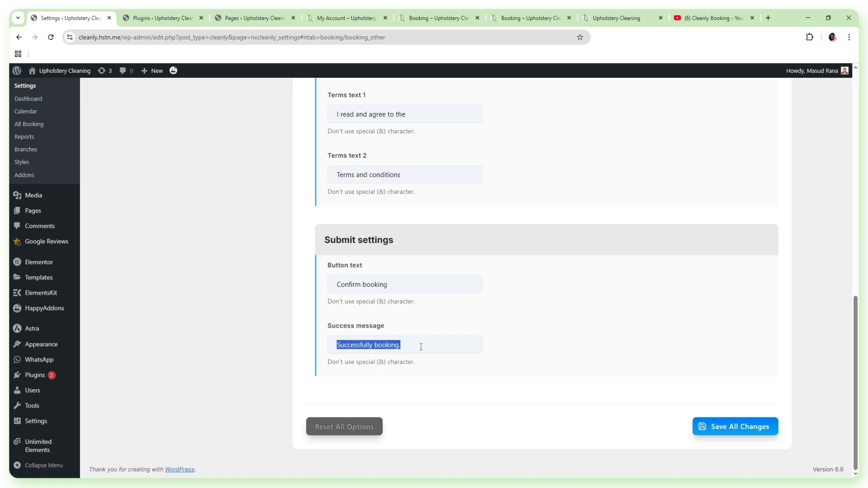
click(419, 346)
drag(338, 346, 425, 345)
click(420, 347)
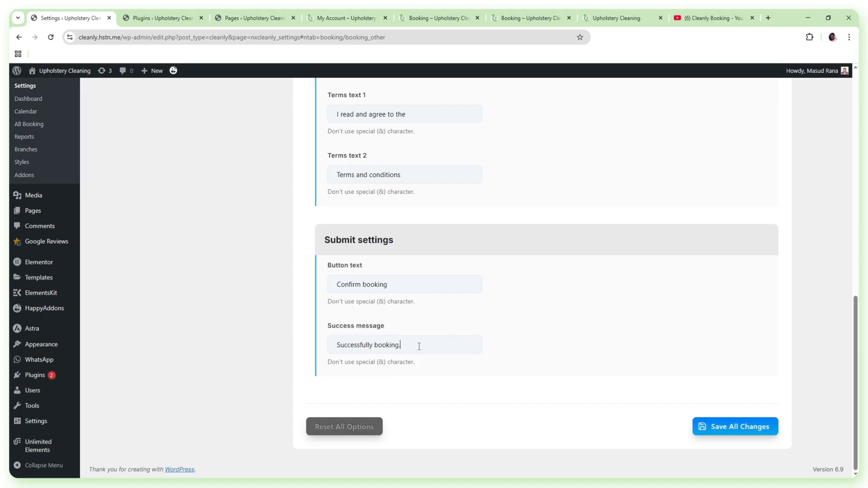
drag(415, 347, 331, 345)
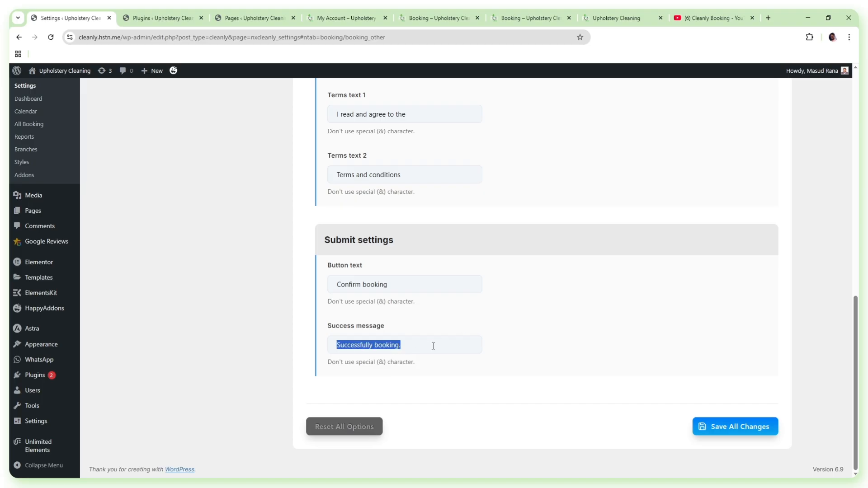
Look over the Booking summary settings again and show the Booking page with the step-by-step form
scroll(432, 345, up, 10)
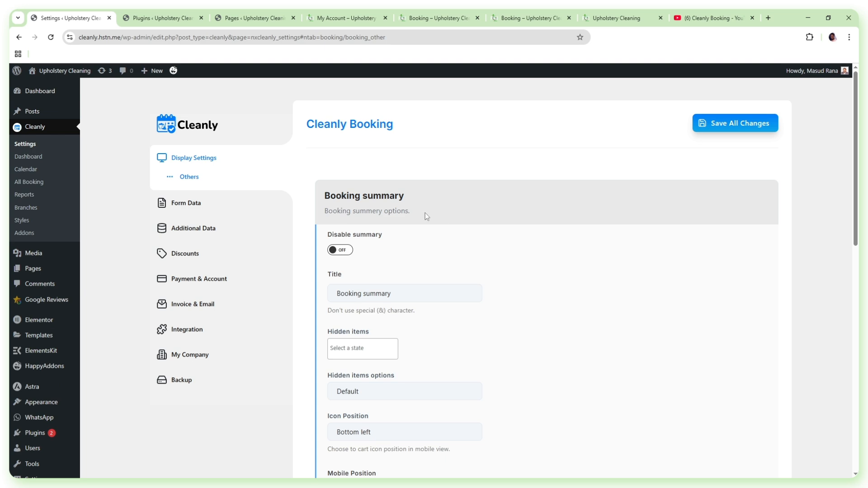
scroll(407, 171, down, 2)
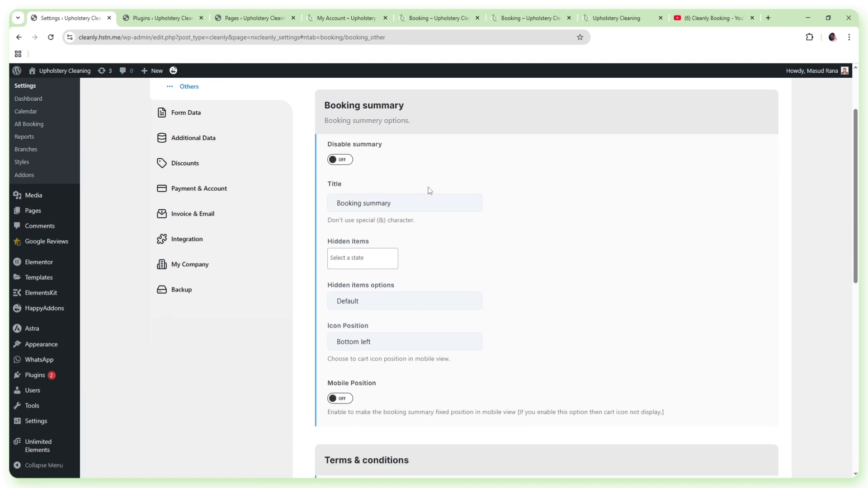
click(437, 18)
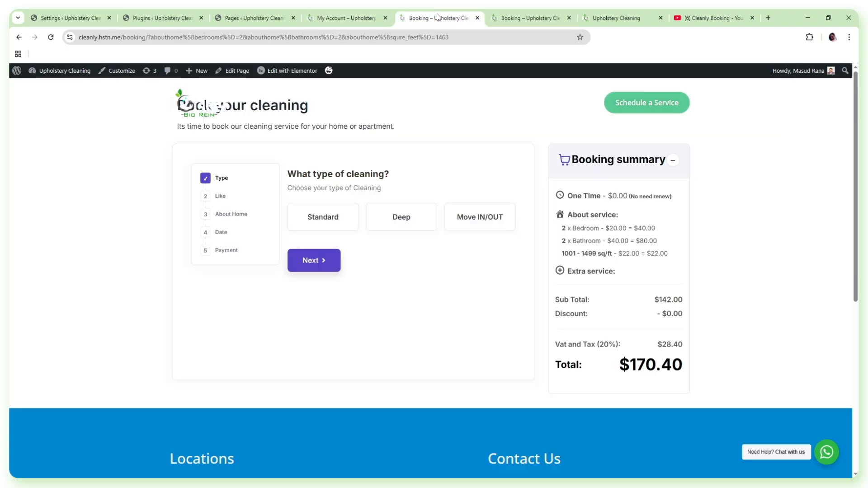